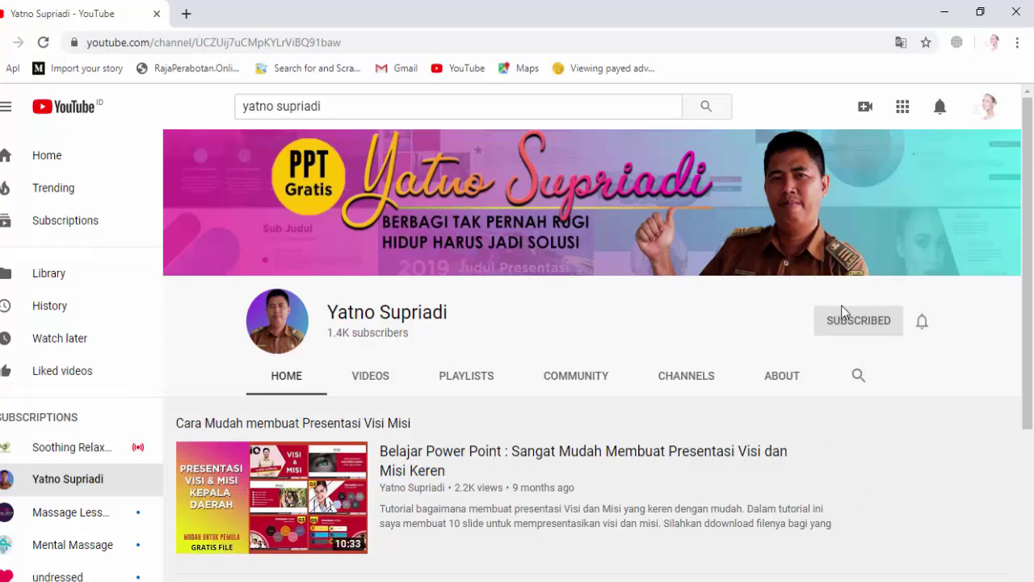
- Open the channel's VIDEOS tab and scroll down through the grid of uploads
scroll(734, 344, "down", 2)
scroll(742, 346, "down", 1)
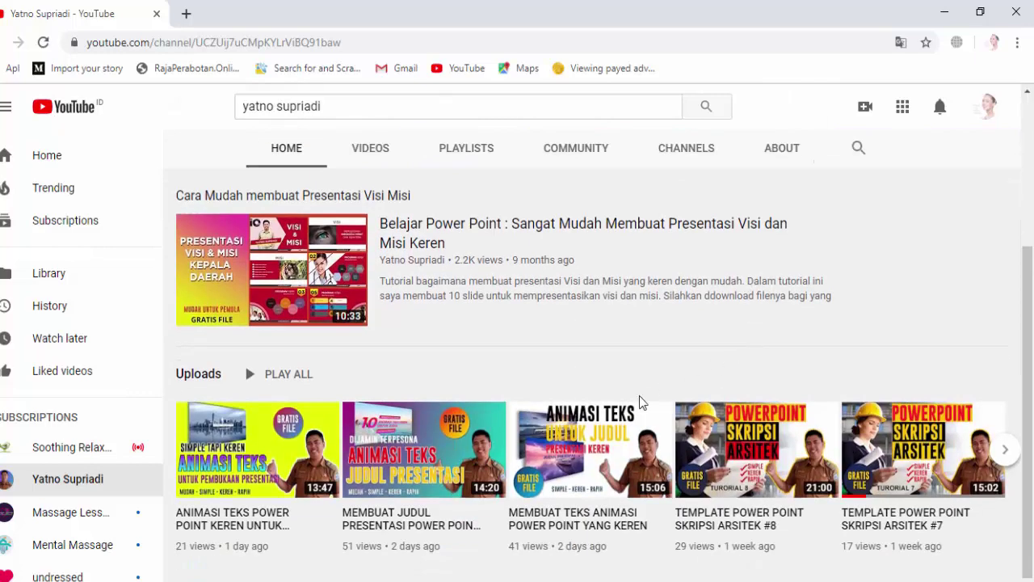
left_click(365, 158)
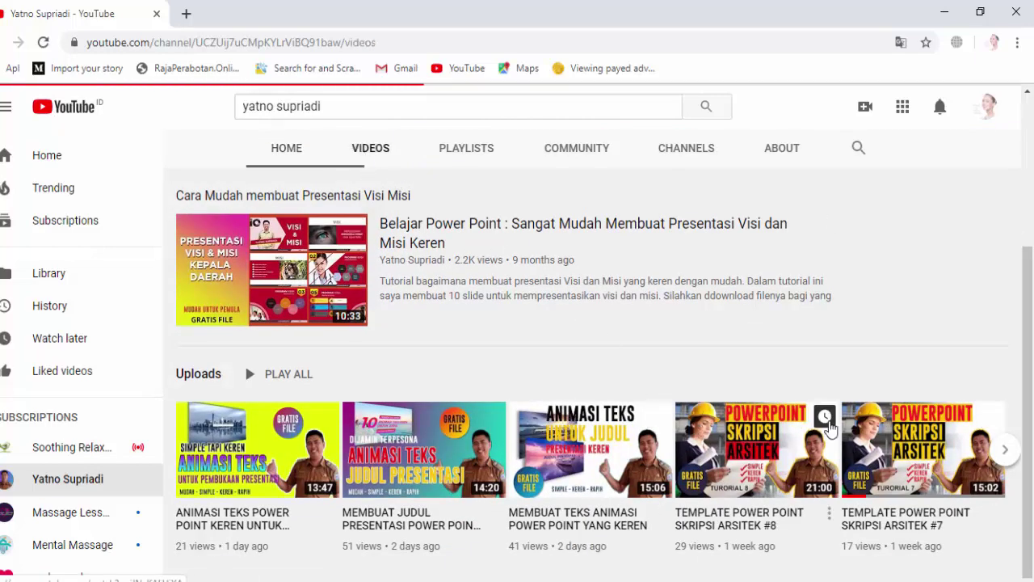
scroll(803, 411, "down", 4)
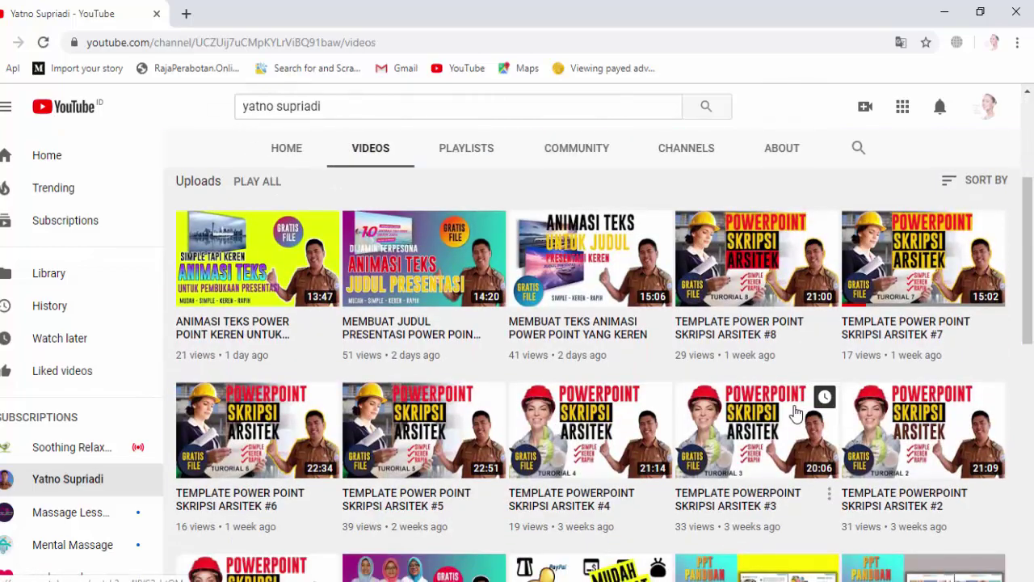
scroll(795, 412, "down", 2)
scroll(795, 413, "down", 4)
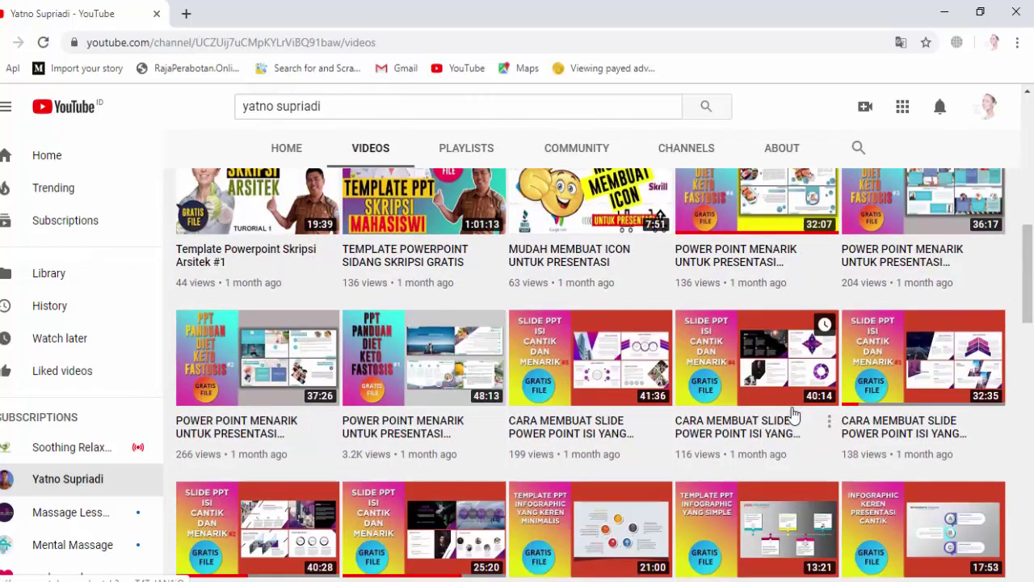
scroll(794, 413, "down", 1)
scroll(793, 413, "down", 2)
scroll(794, 413, "down", 4)
scroll(794, 413, "down", 1)
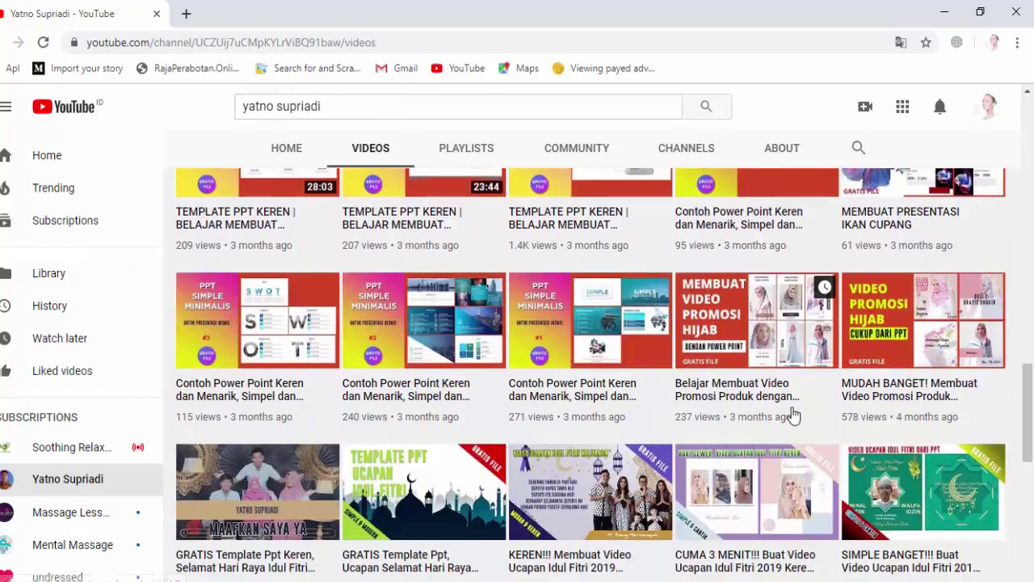
scroll(795, 414, "down", 4)
scroll(793, 413, "down", 3)
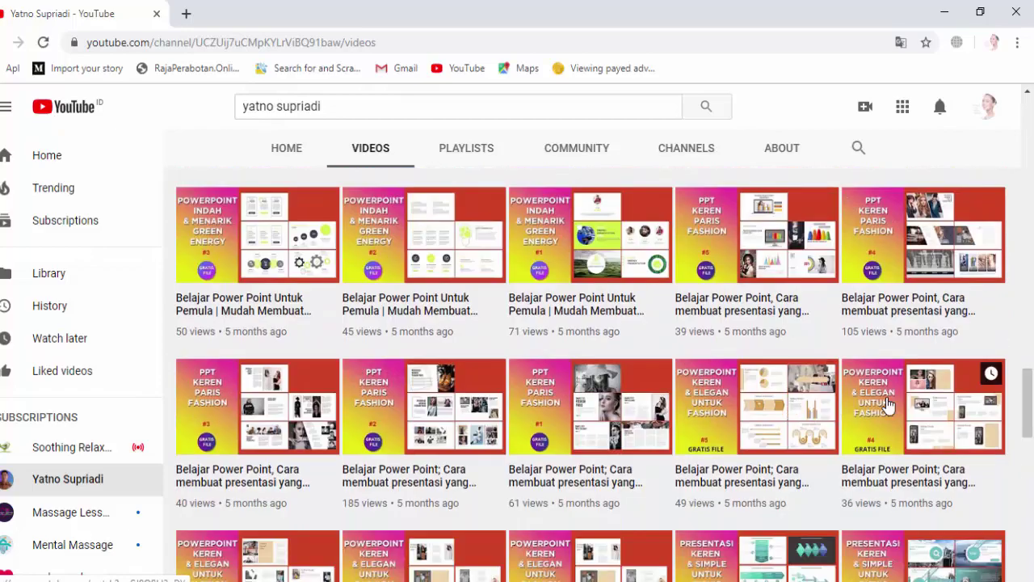
scroll(905, 408, "down", 2)
scroll(905, 408, "down", 4)
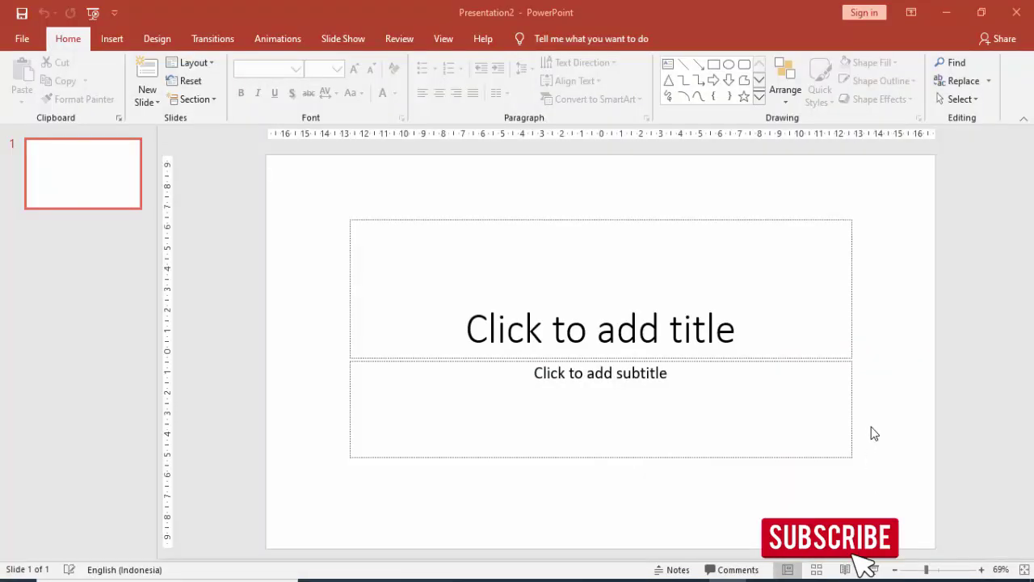
- Delete the subtitle placeholder and then the title placeholder from slide 1
left_click(854, 383)
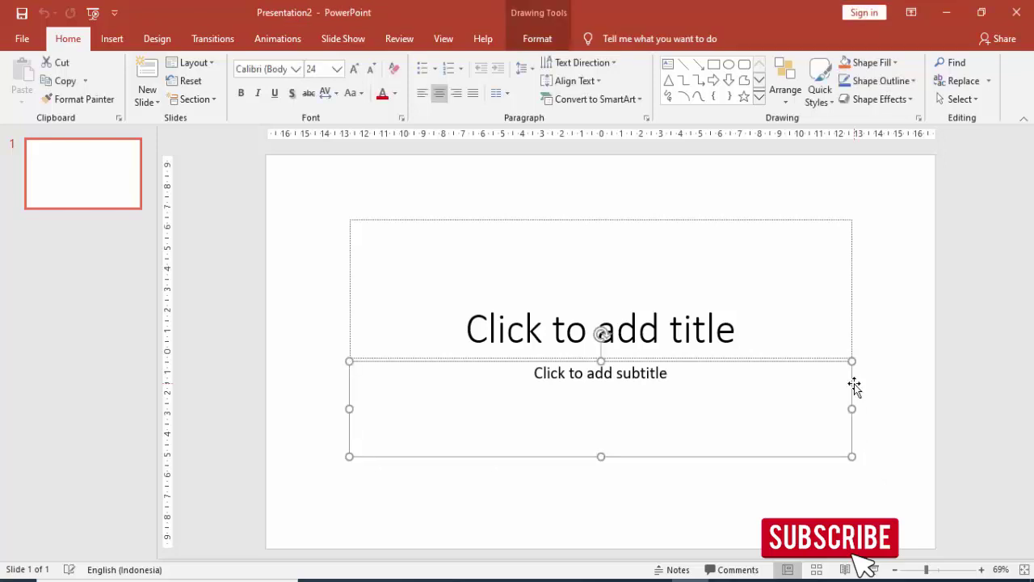
key("Delete")
left_click(853, 345)
key("Delete")
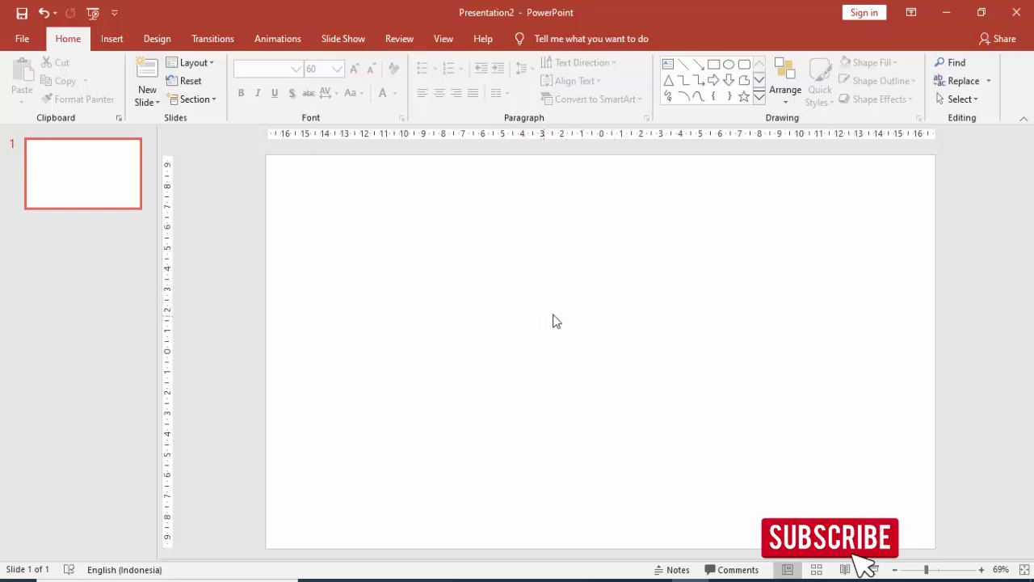
- Fill the slide background with agriculture-1807581_1920 from the D:\IMAGE folder
right_click(584, 293)
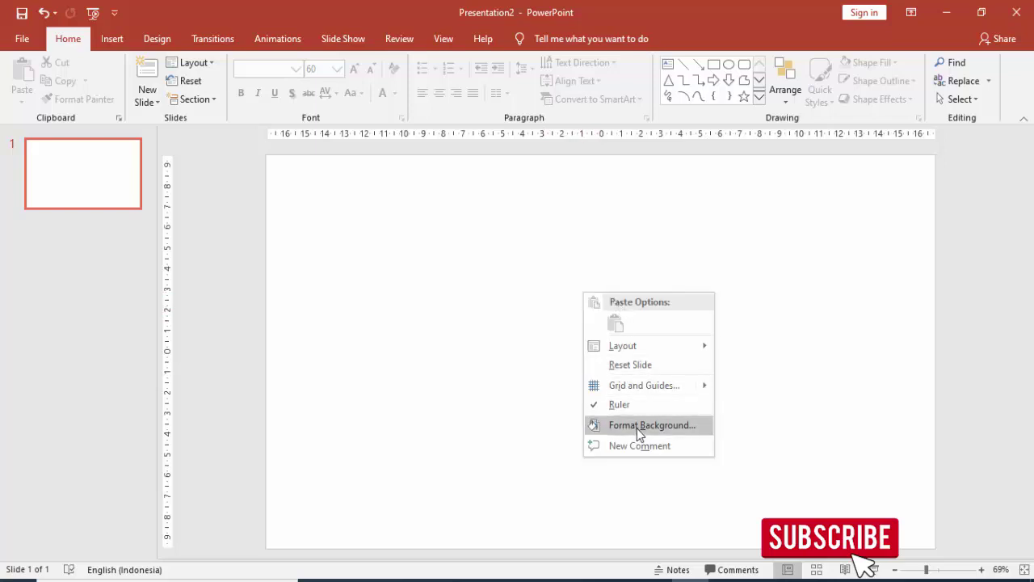
left_click(637, 428)
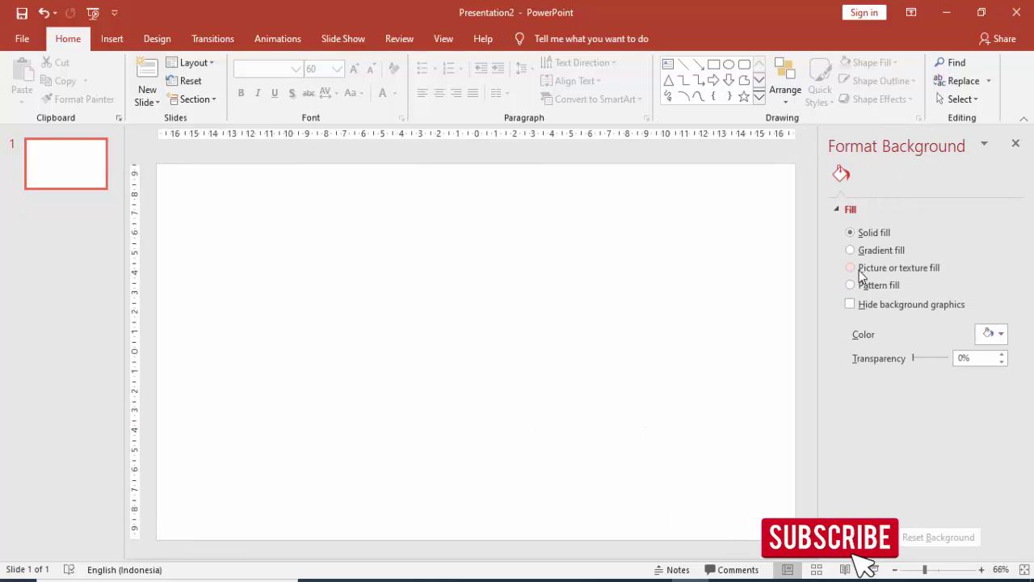
left_click(859, 269)
left_click(872, 352)
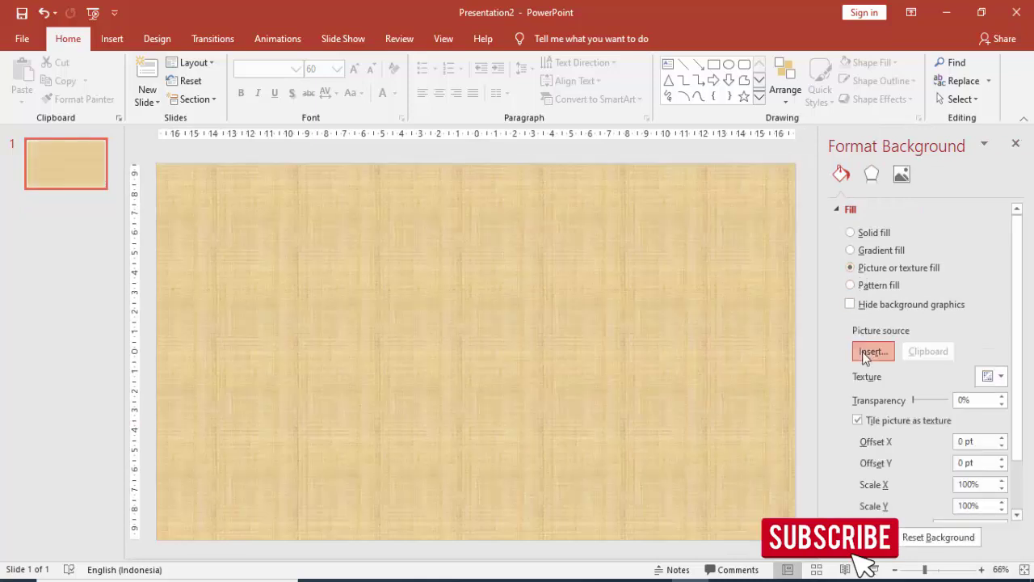
left_click(379, 224)
left_click(93, 266)
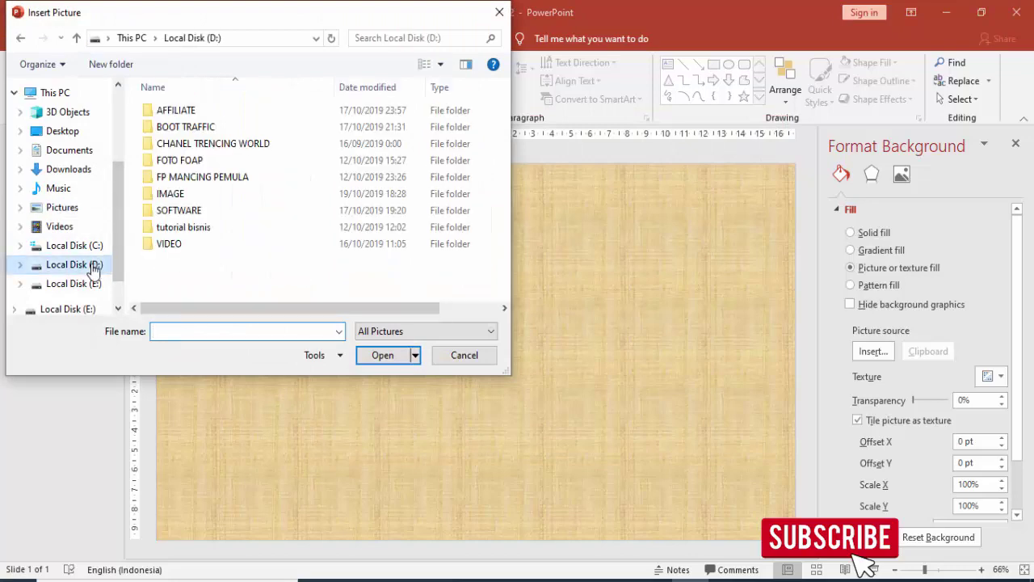
left_click(177, 201)
double_click(177, 201)
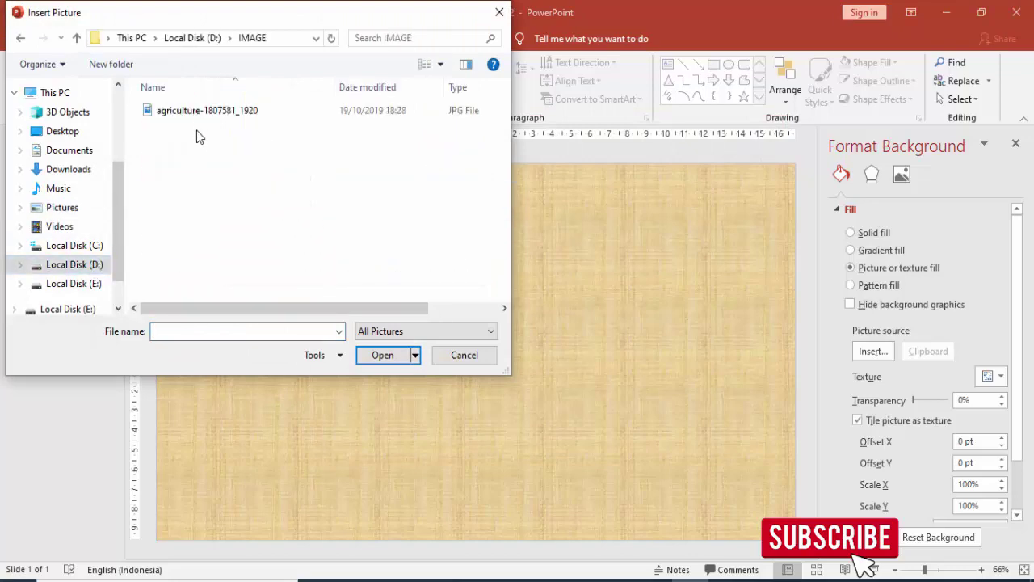
double_click(197, 115)
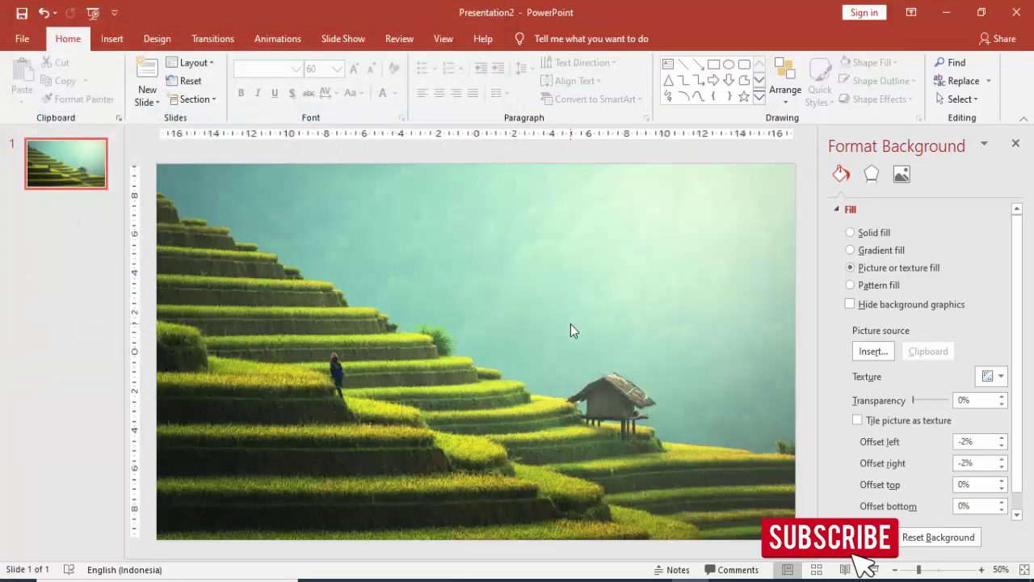
scroll(571, 325, "down", 4, "ctrl")
scroll(568, 324, "up", 2, "ctrl")
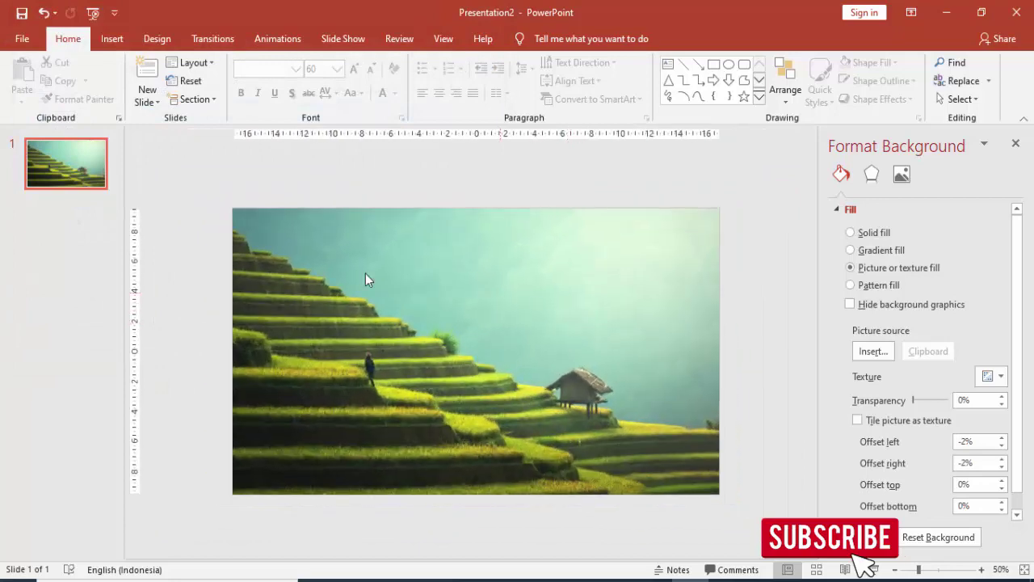
- Add a text box reading INDONESIAKU over the upper-left rice terraces
left_click(111, 38)
left_click(583, 85)
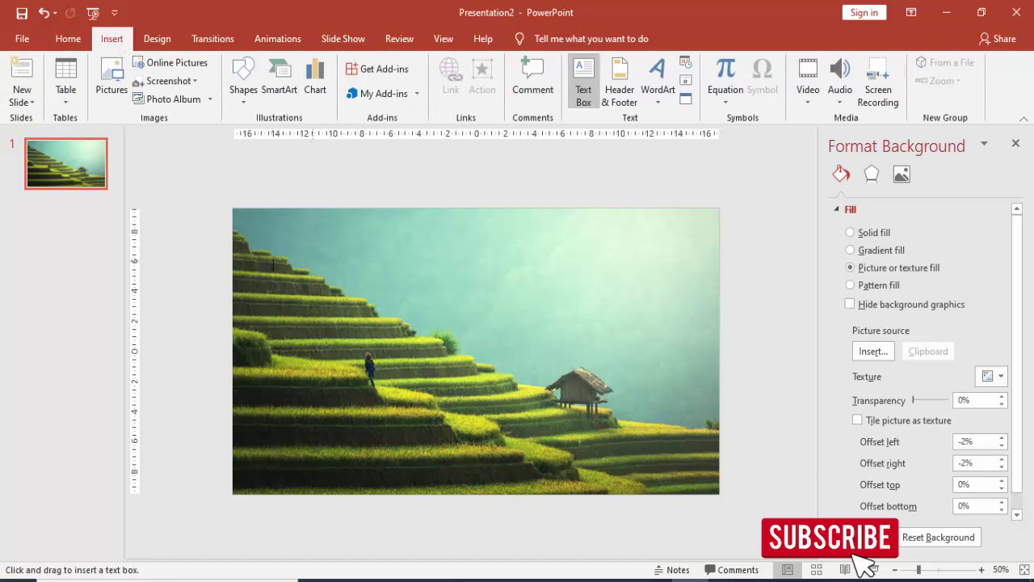
left_click_drag(261, 271, 476, 330)
type("INDON")
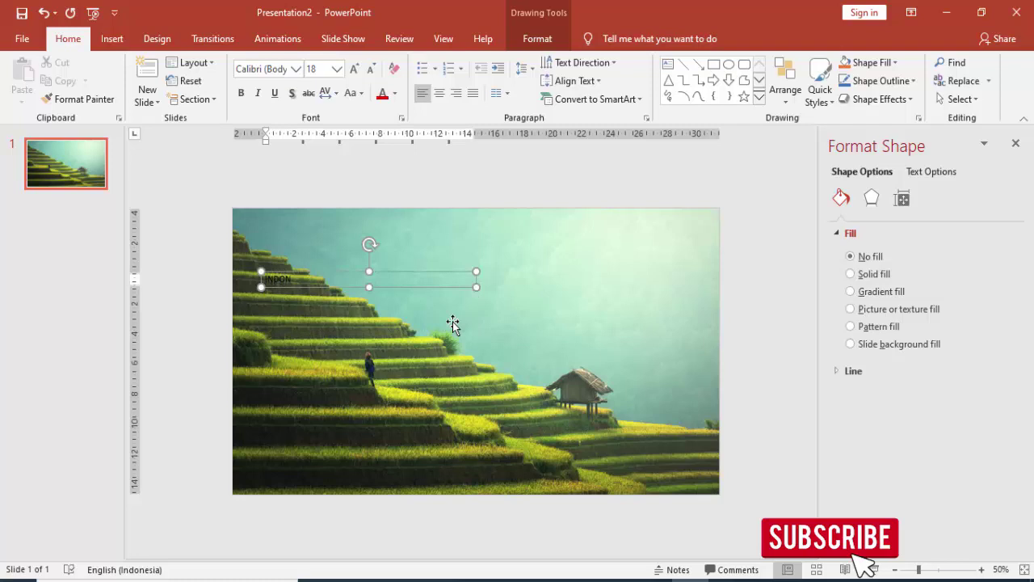
type("ESIA")
type("KU")
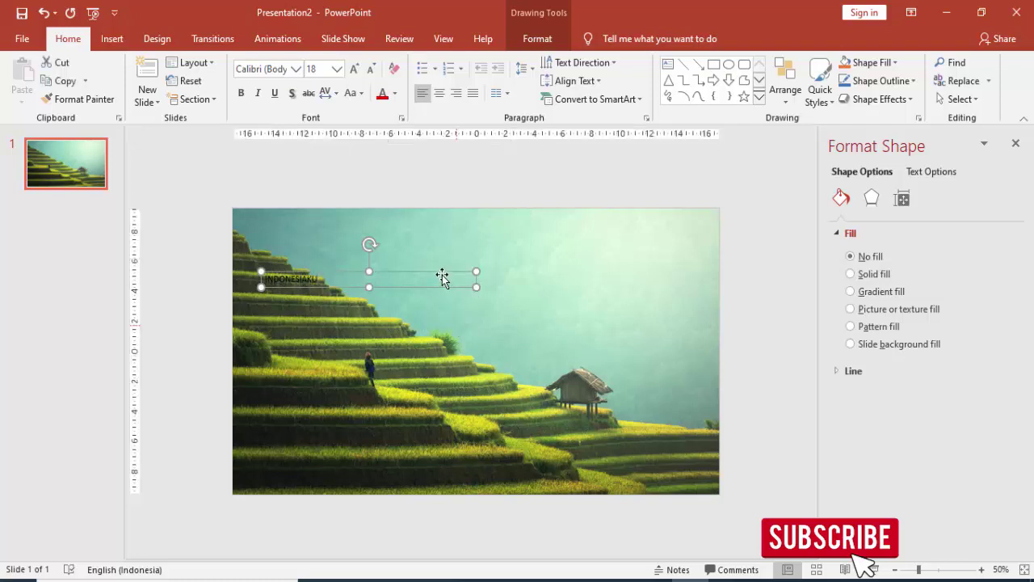
left_click_drag(443, 280, 454, 323)
- Make INDONESIAKU Gotham Bold, 48 pt and right-aligned, then duplicate it lower right
left_click(281, 69)
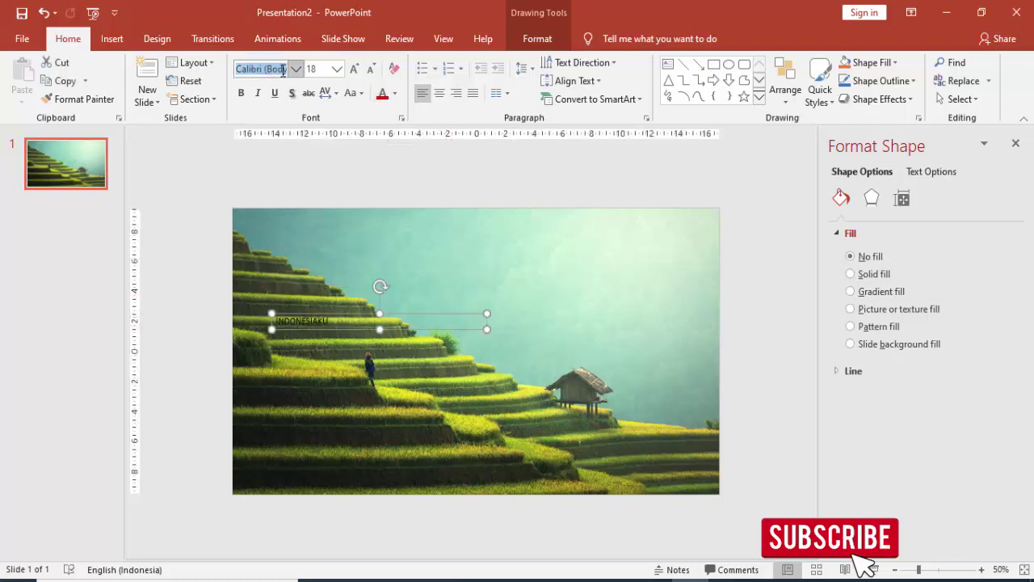
type("Gotham Bold")
key("Return")
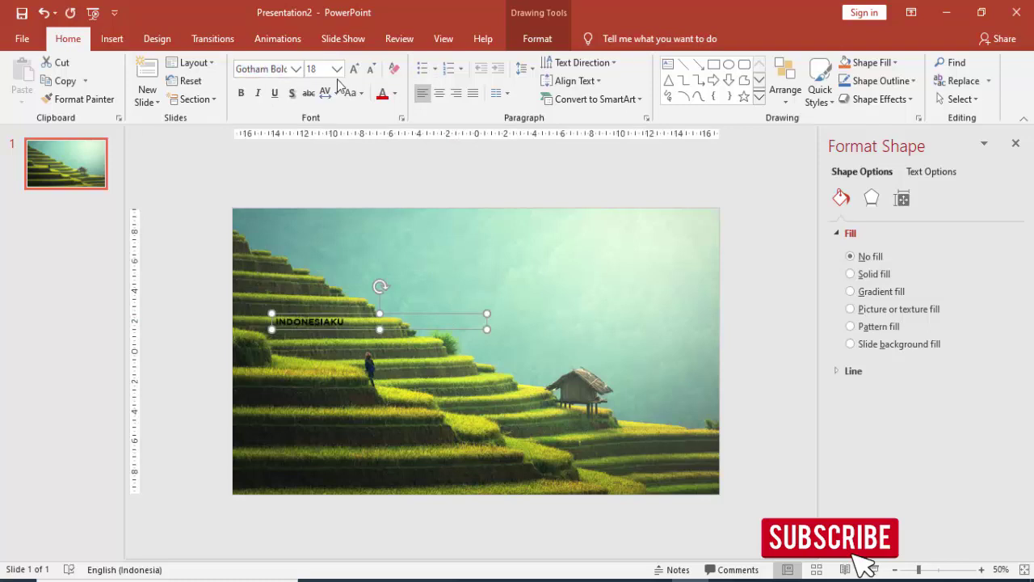
left_click(338, 70)
left_click(313, 328)
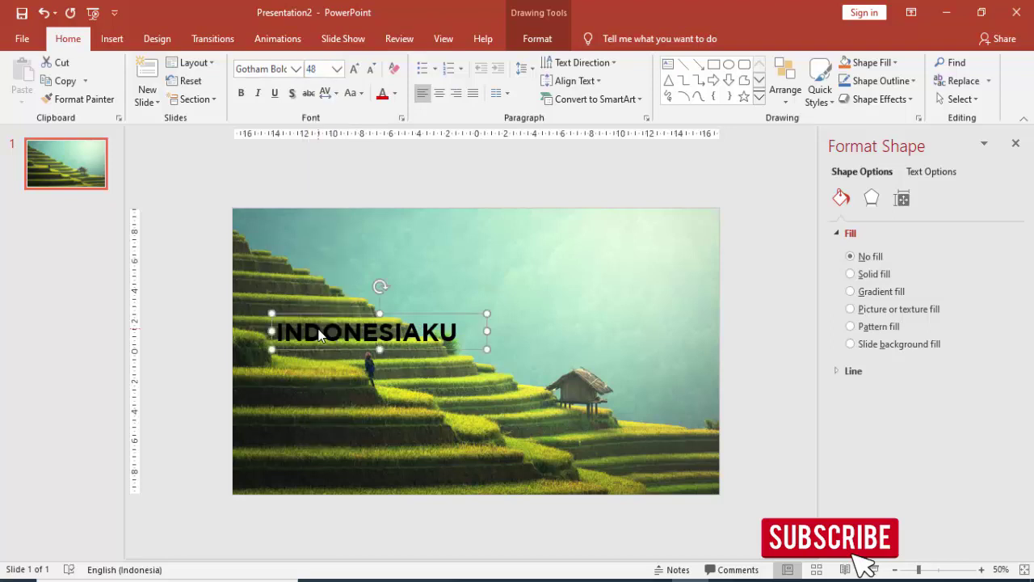
left_click(456, 93)
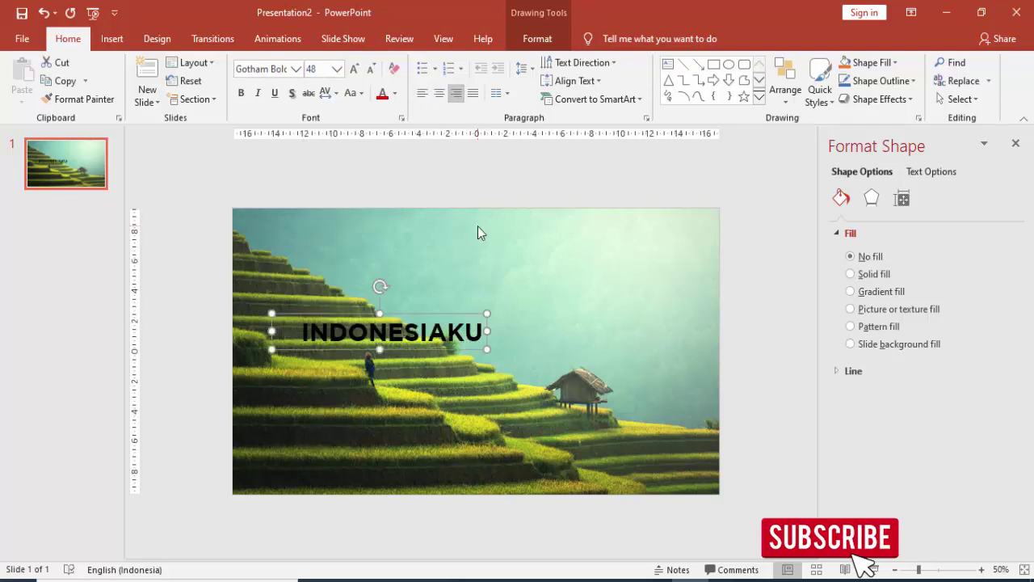
mouse_move(461, 312)
left_mouse_down()
mouse_move(462, 321)
mouse_move(526, 321)
mouse_move(446, 316)
left_mouse_up()
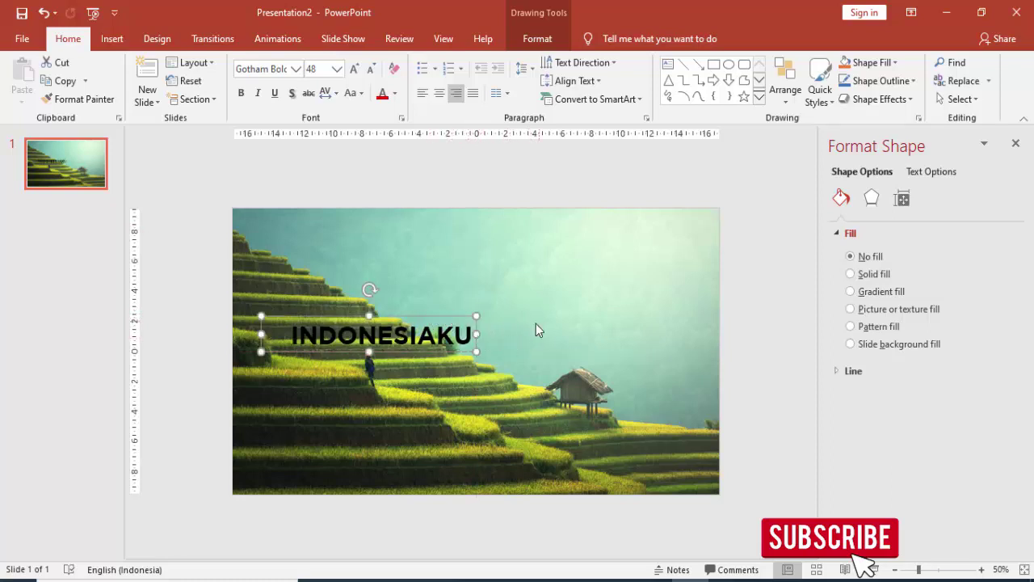
mouse_move(446, 316)
left_mouse_down()
mouse_move(652, 373)
mouse_move(637, 340)
left_mouse_up()
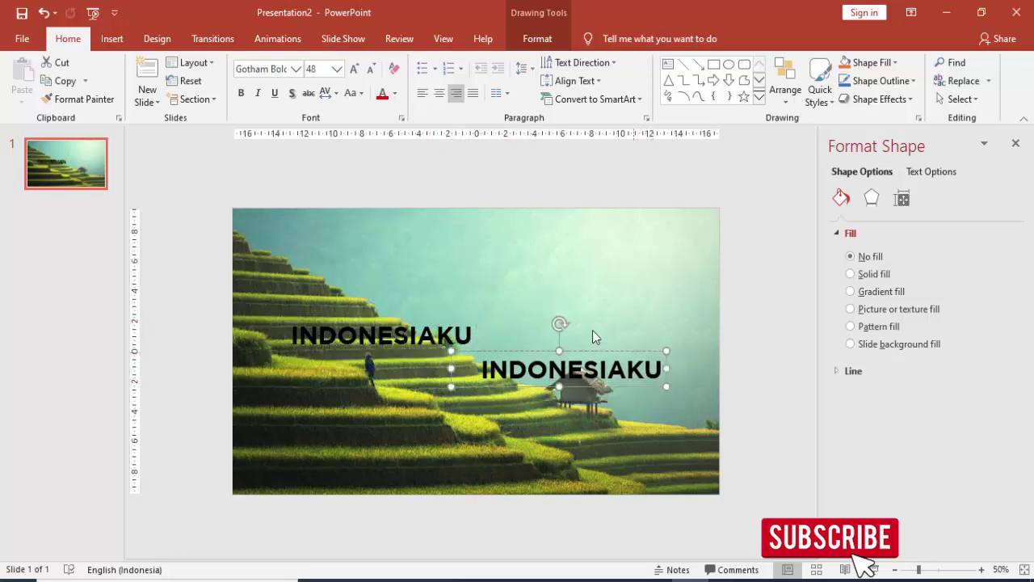
- Left-align the copy, shift it right, and replace its text with NEGERI INDAH
left_click(421, 94)
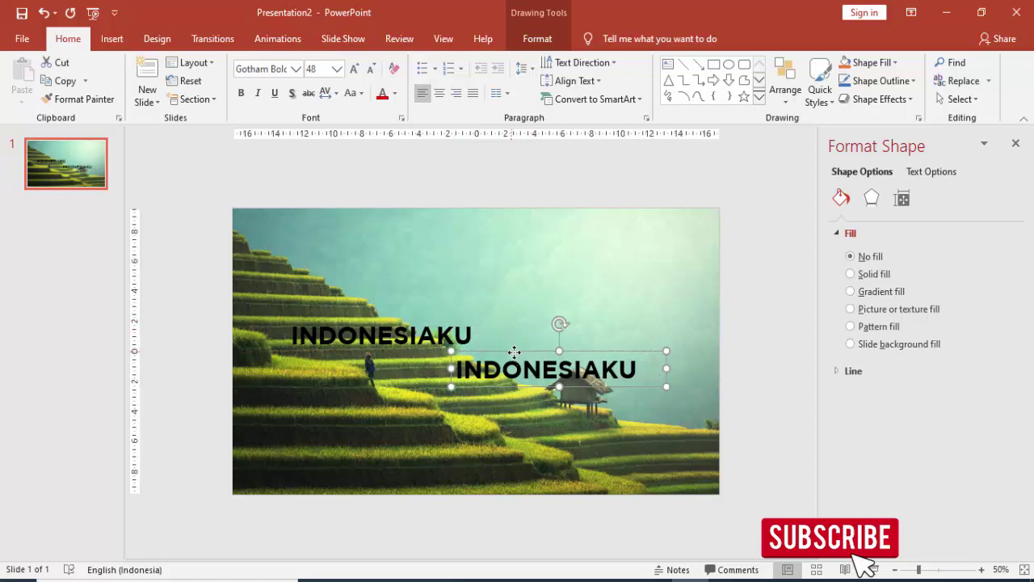
left_click_drag(512, 351, 525, 353)
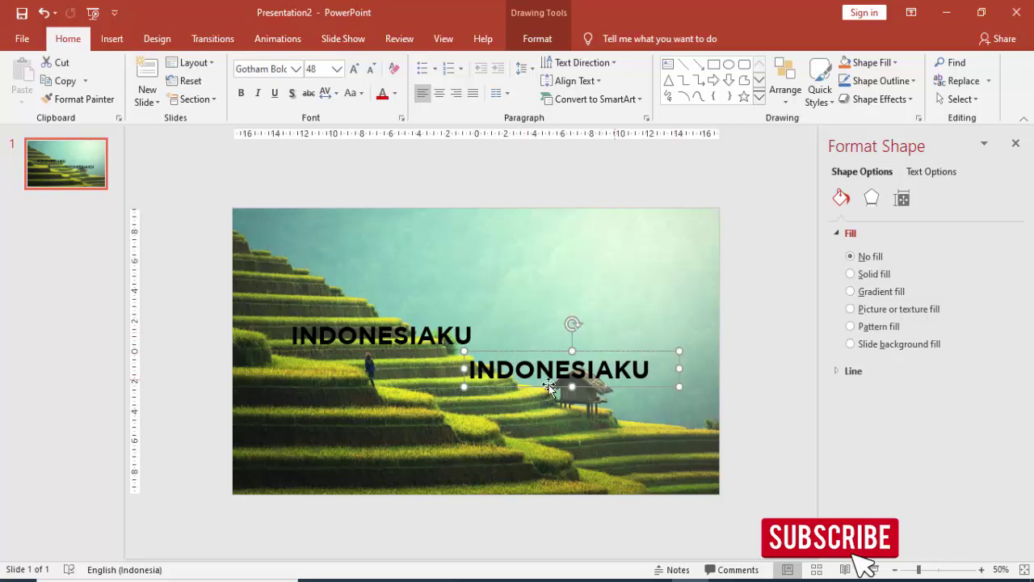
left_click_drag(469, 369, 645, 368)
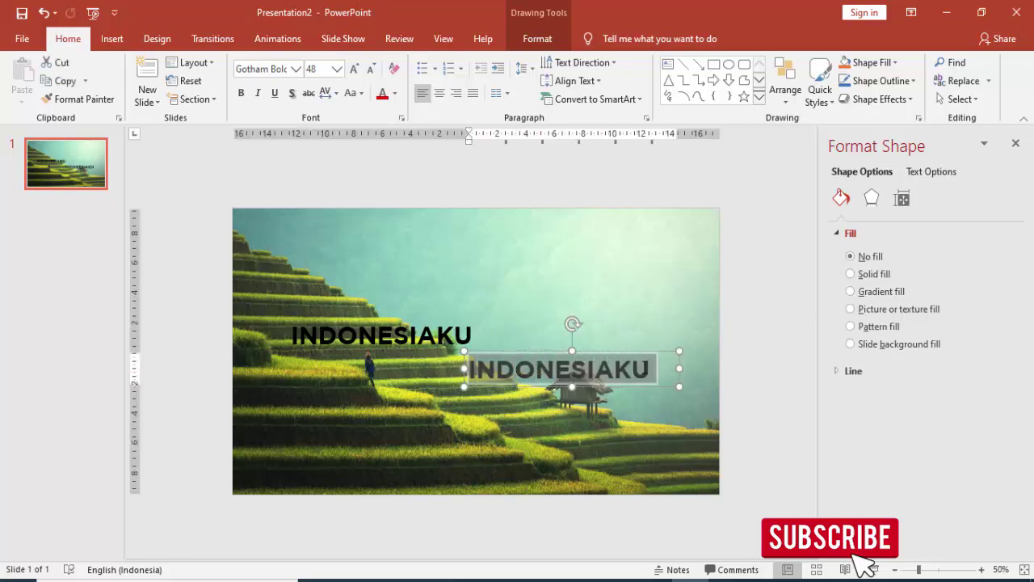
type("NEGER")
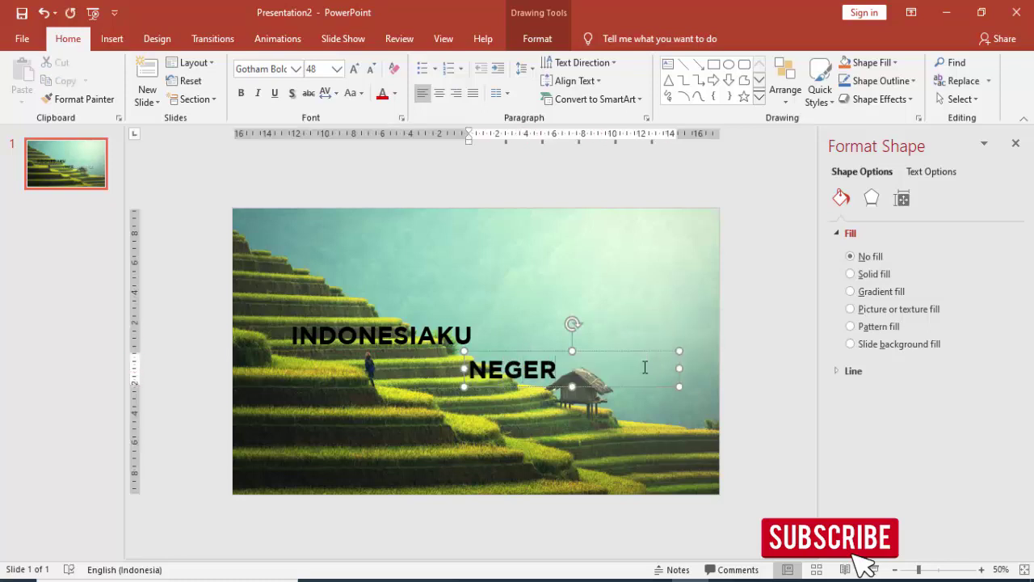
type("I INDAH")
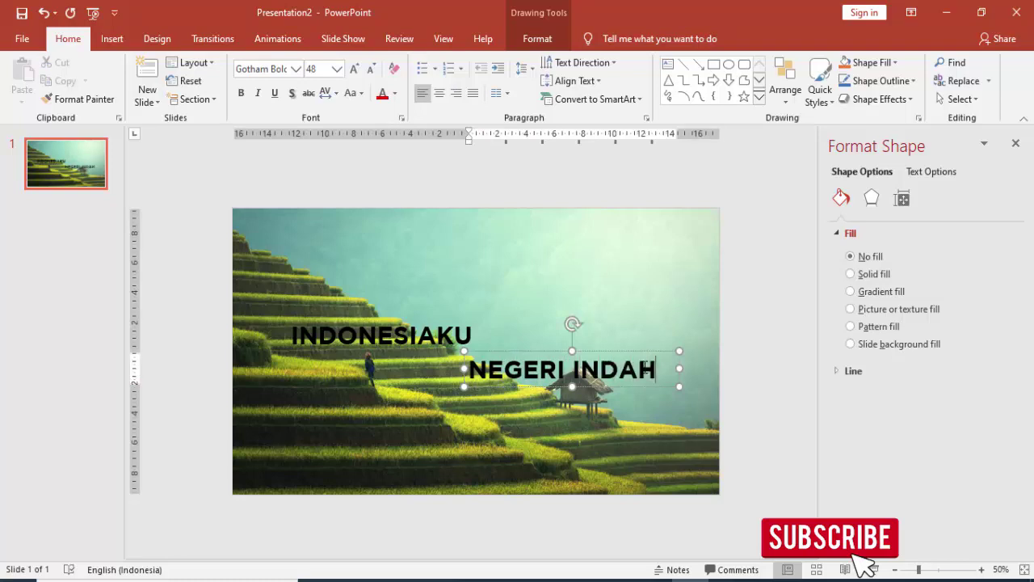
- Select the INDONESIAKU box and bring up the Font Color choices
left_click(600, 352)
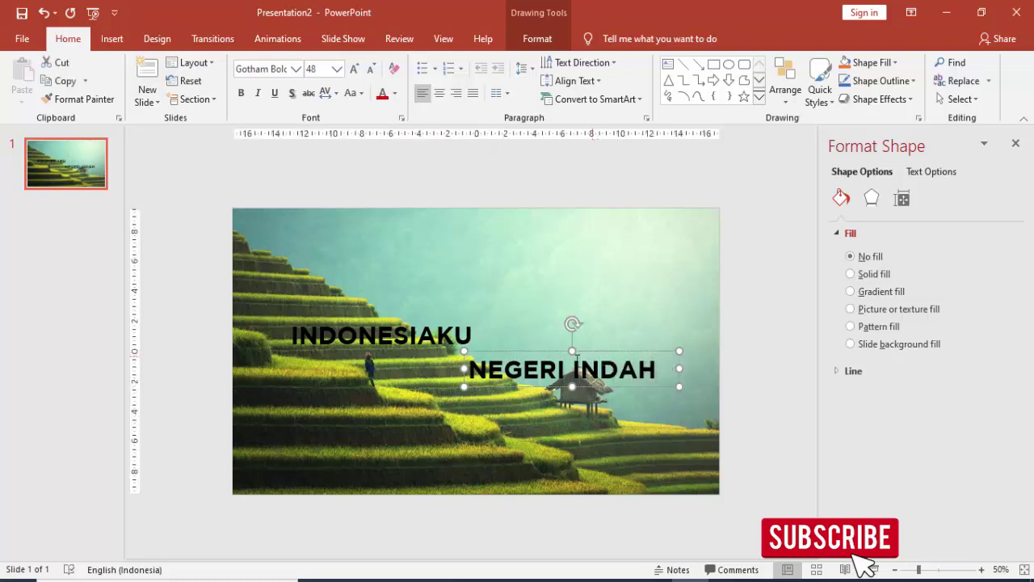
left_click(423, 316)
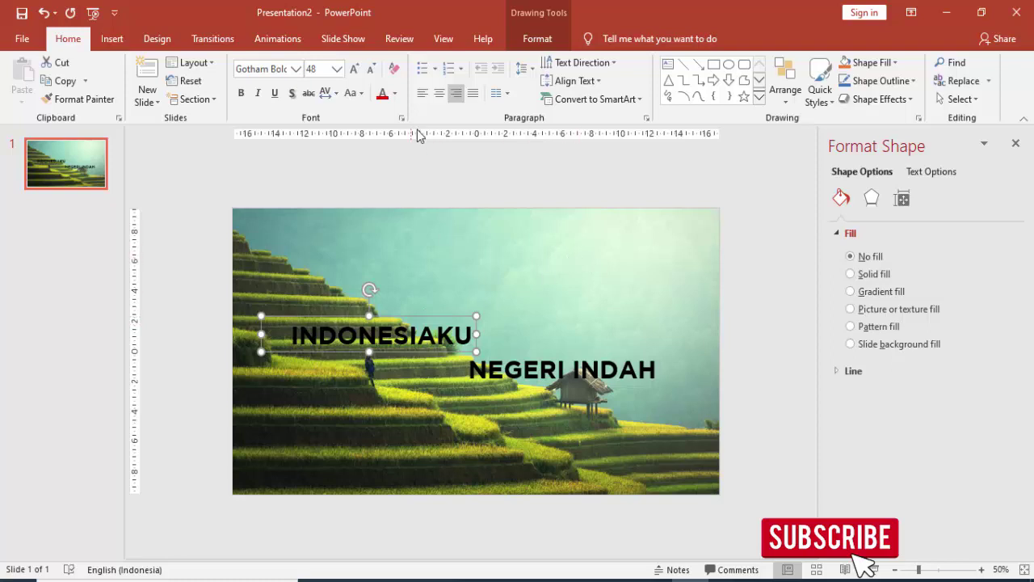
left_click(394, 94)
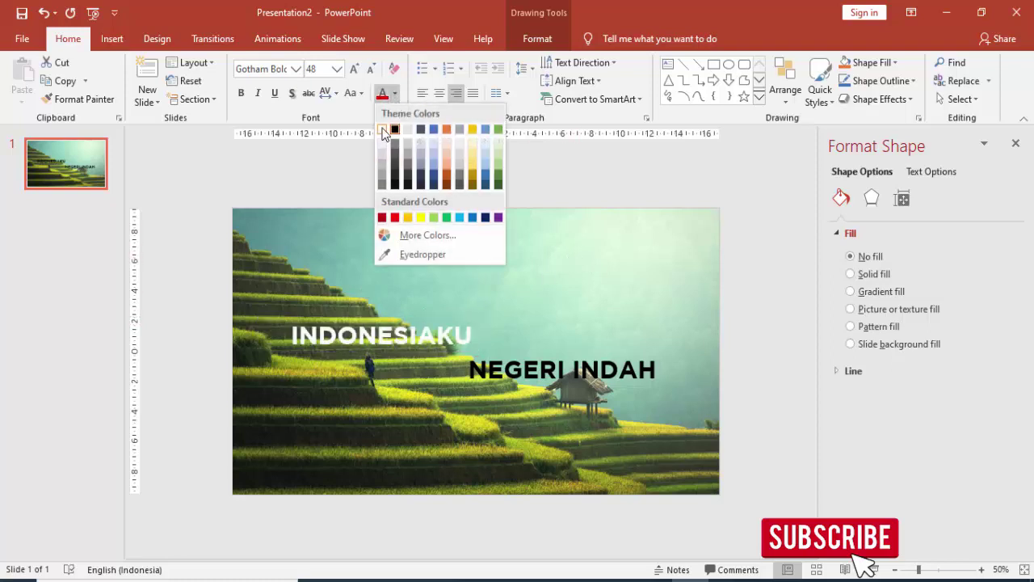
- Colour INDONESIAKU red and NEGERI INDAH white
left_click(394, 217)
left_click(506, 350)
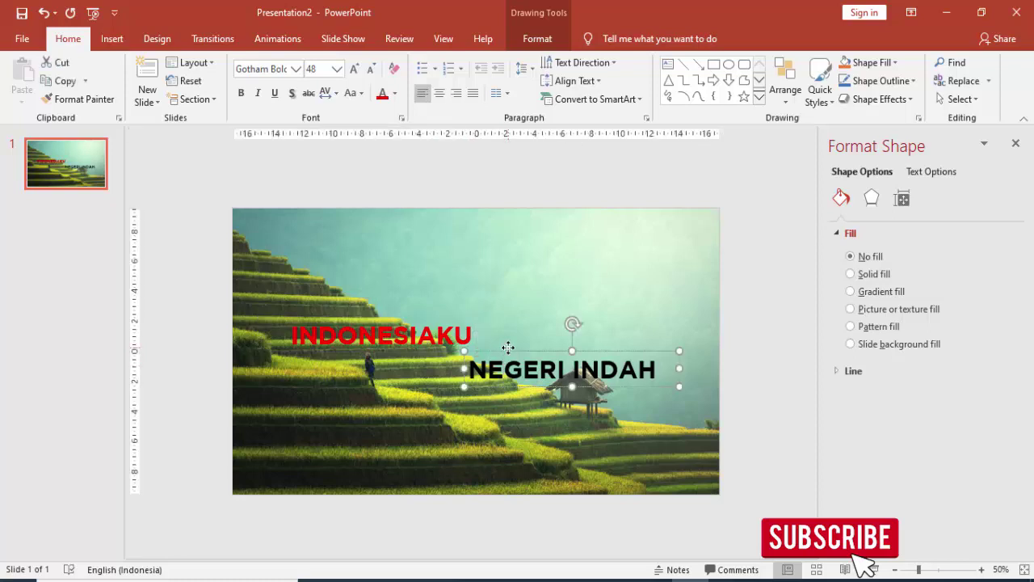
left_click(394, 93)
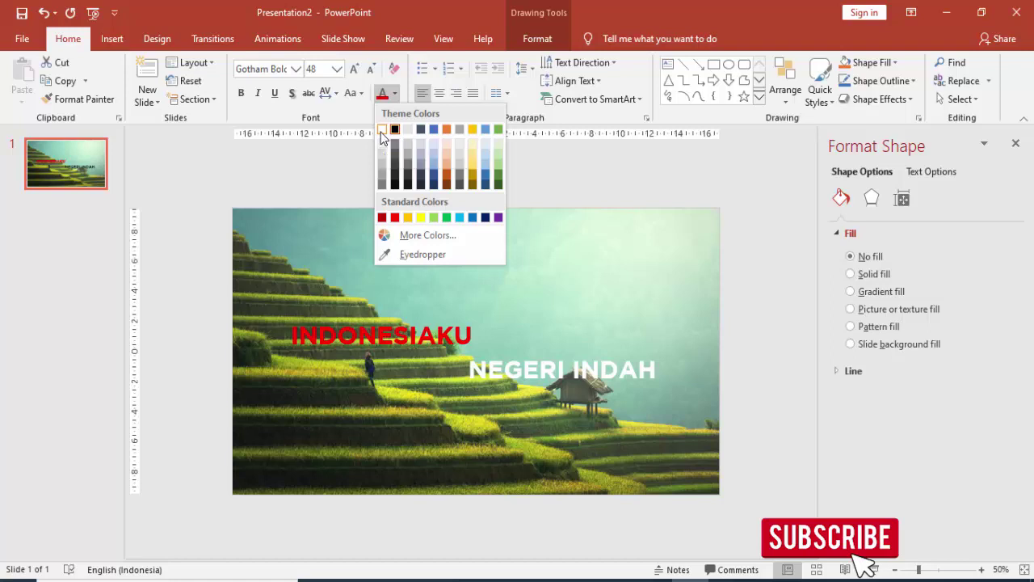
left_click(382, 131)
- Copy NEGERI INDAH lower down and replace its text with the 'OLEH :' byline and author's name
left_click(760, 301)
left_click(711, 378)
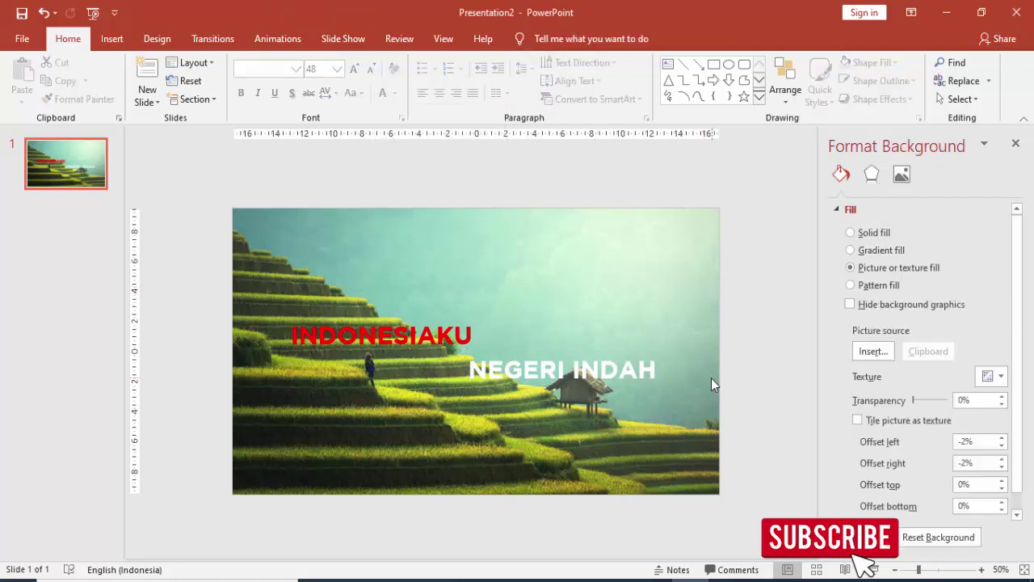
left_click(588, 376)
left_click(557, 350)
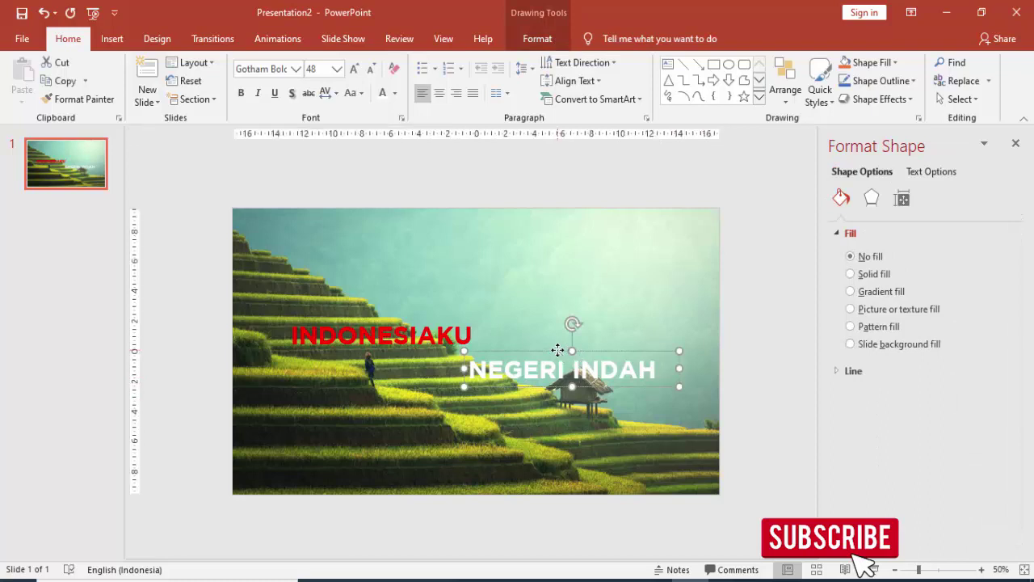
left_click_drag(558, 350, 469, 400)
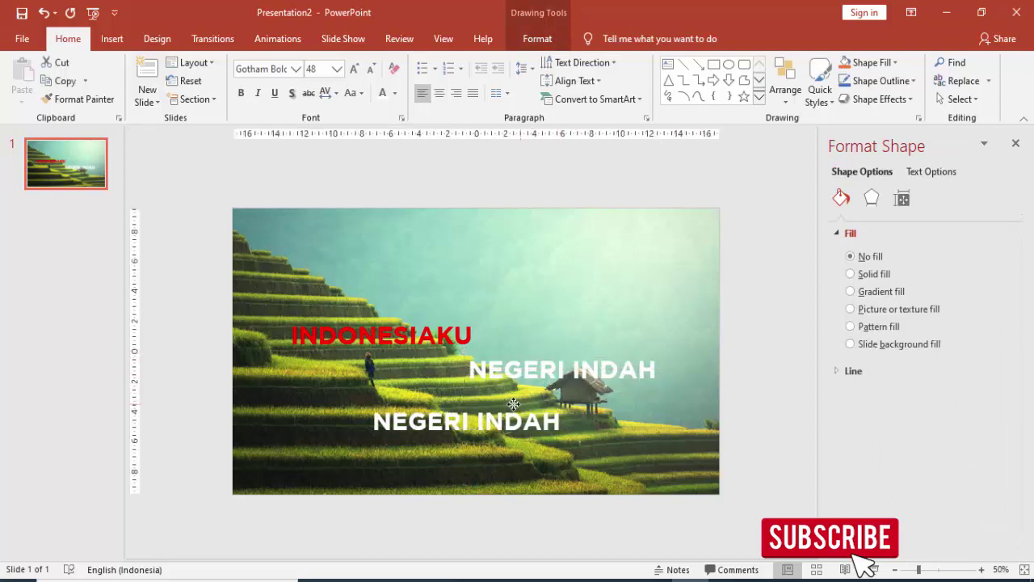
left_click(385, 420)
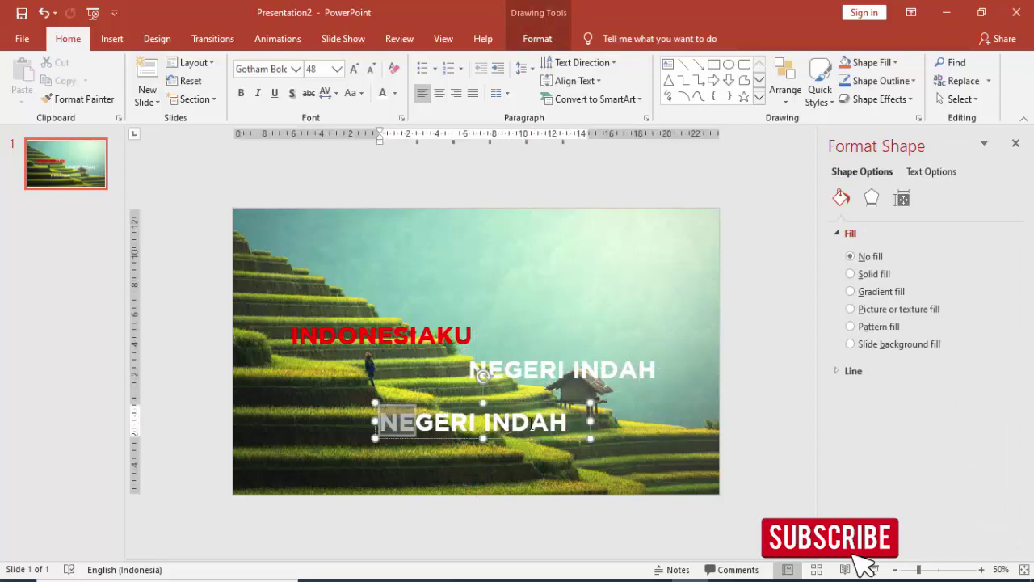
left_click_drag(385, 420, 540, 422)
type("OLEH")
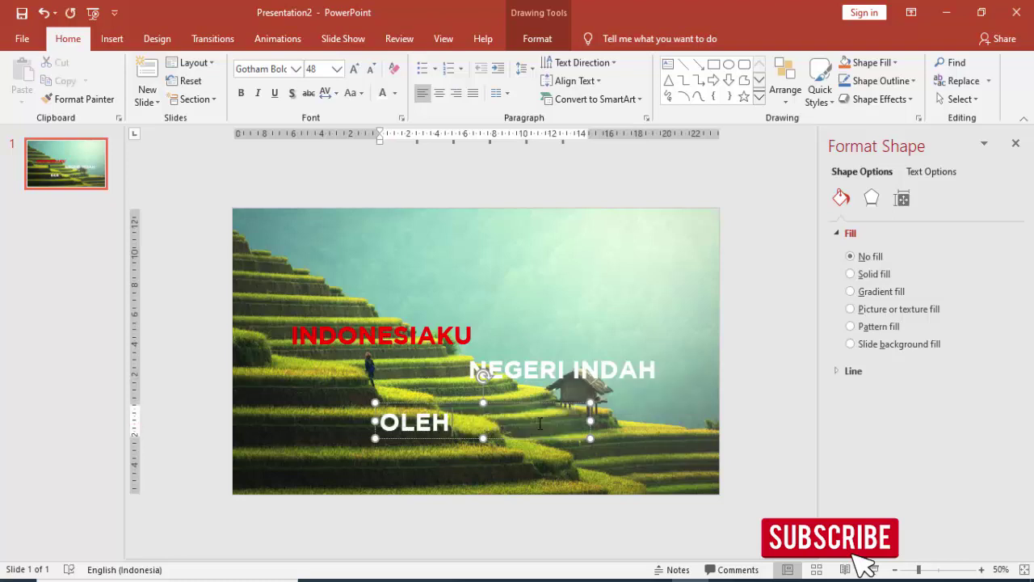
type(" : YATNO")
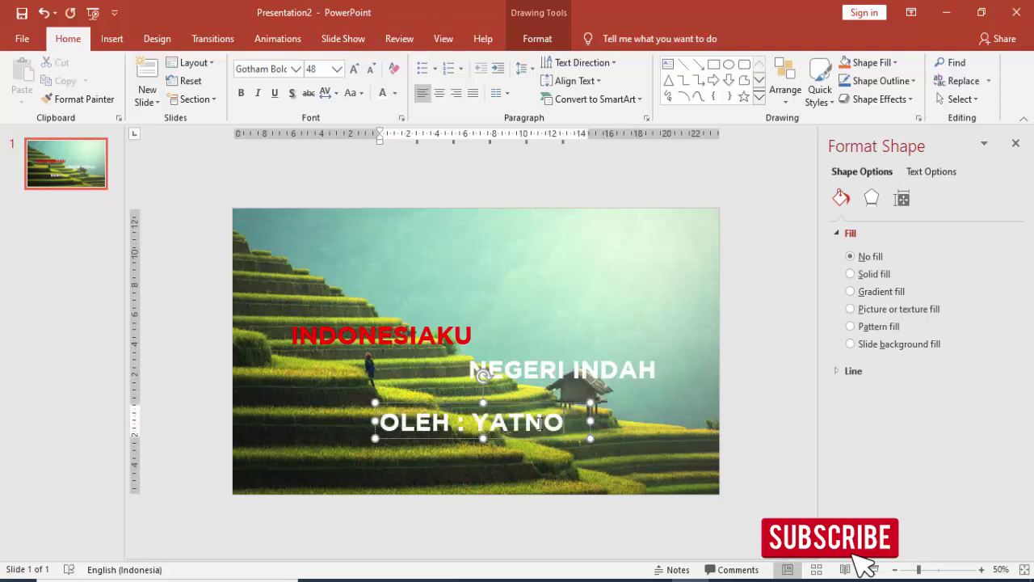
type(" SUPRIAD")
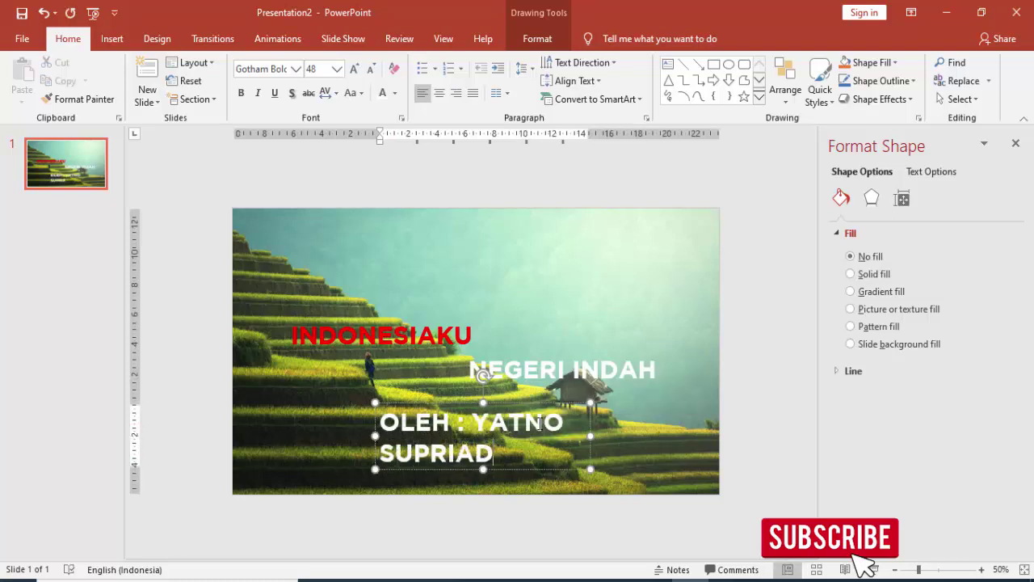
type("I")
- Set the byline text to 24 pt and centre it
left_click(454, 404)
left_click(337, 69)
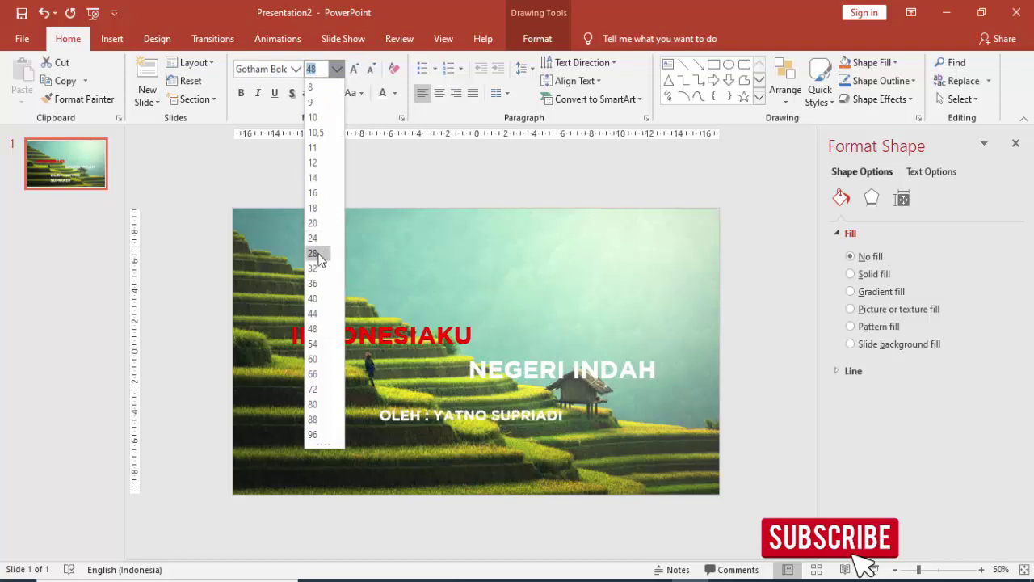
left_click(312, 237)
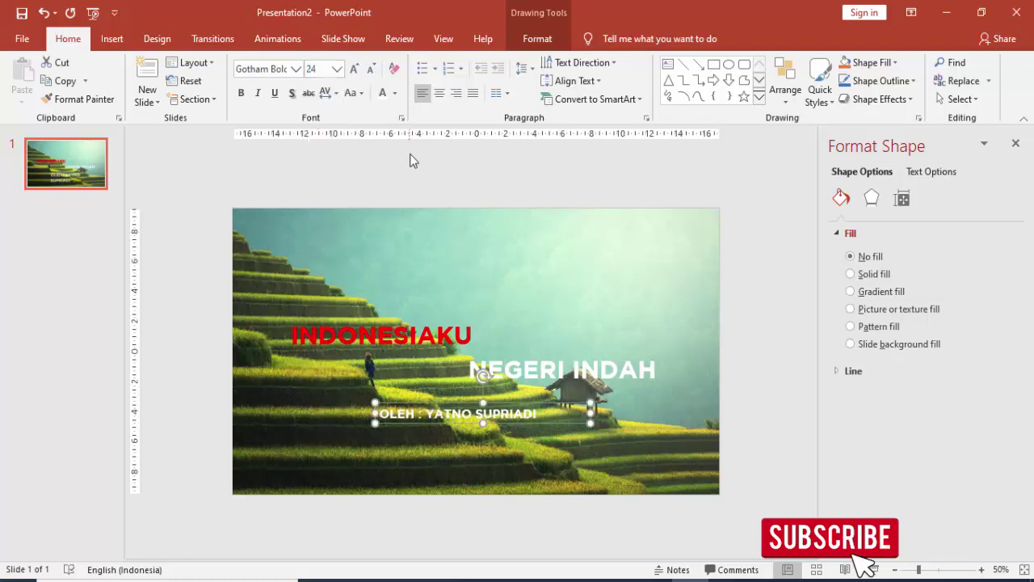
left_click(440, 93)
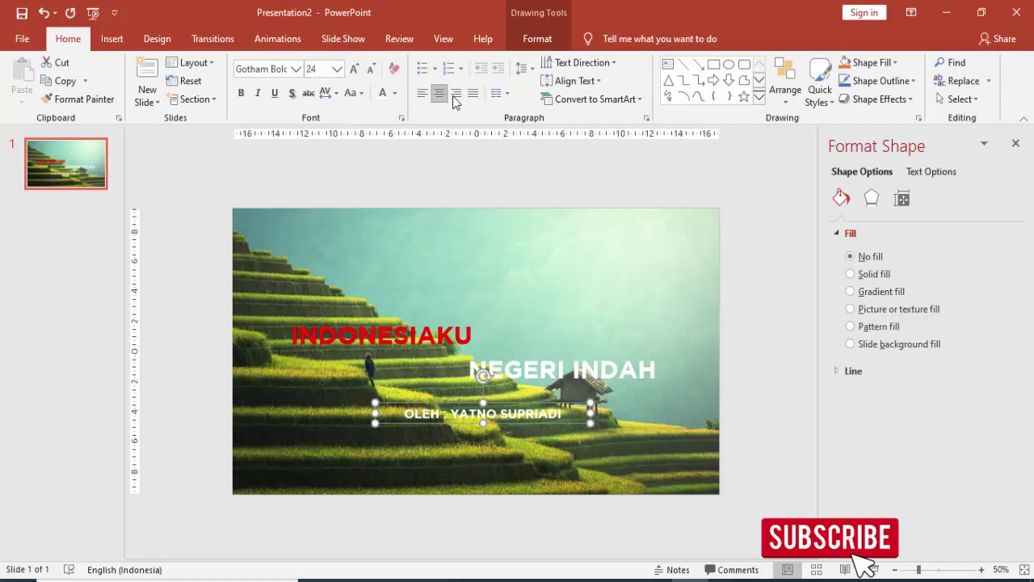
- Try eyedropper colours from the photo, then make the byline text white
left_click(394, 93)
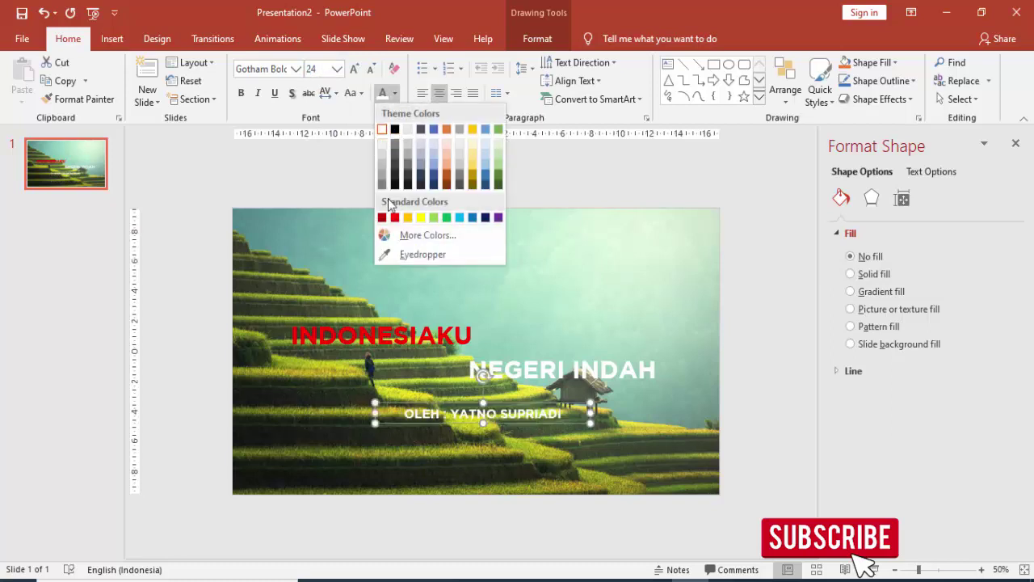
left_click(407, 254)
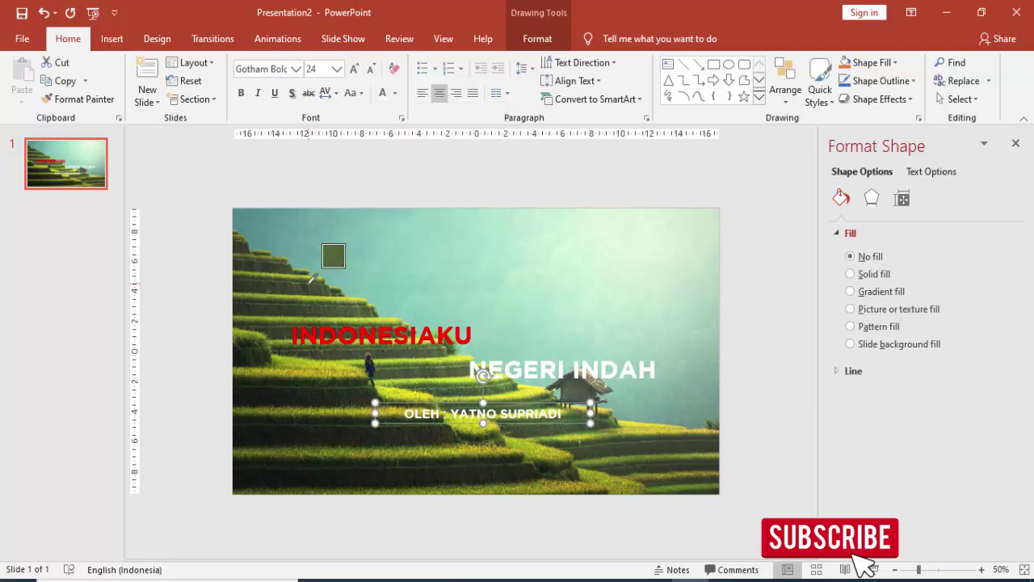
left_click(310, 282)
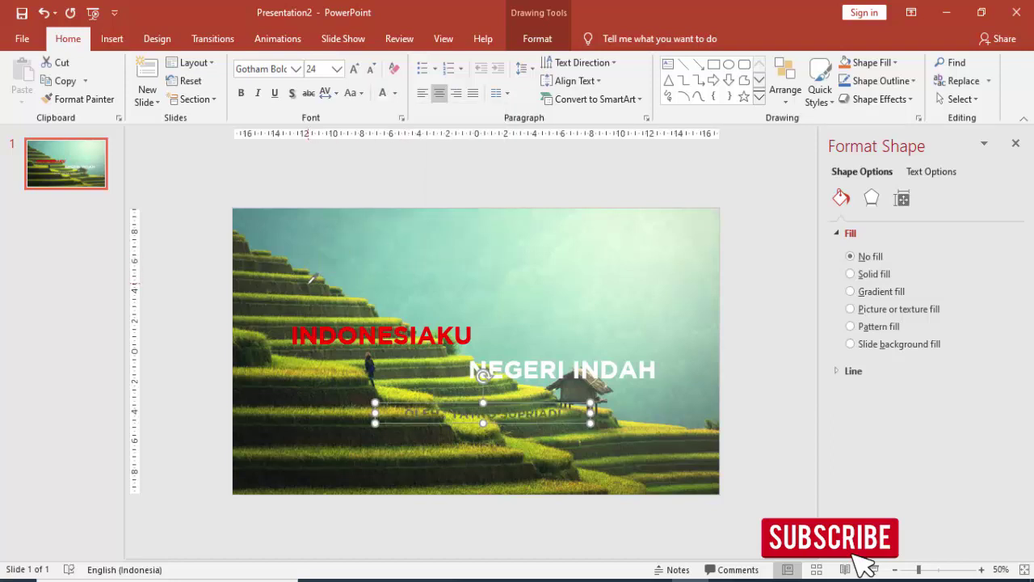
left_click(394, 93)
left_click(410, 288)
left_click(527, 235)
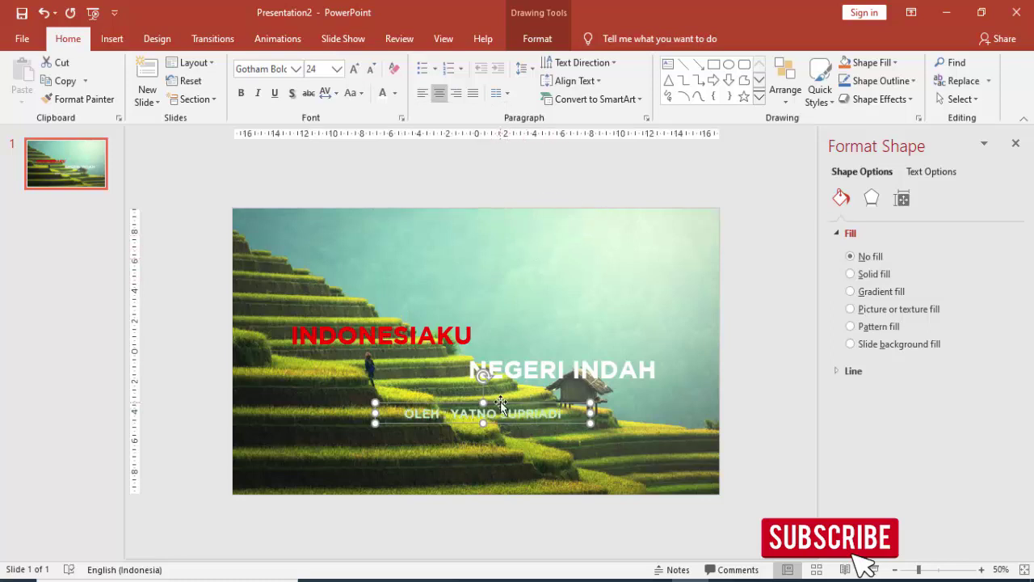
scroll(507, 403, "up", 2)
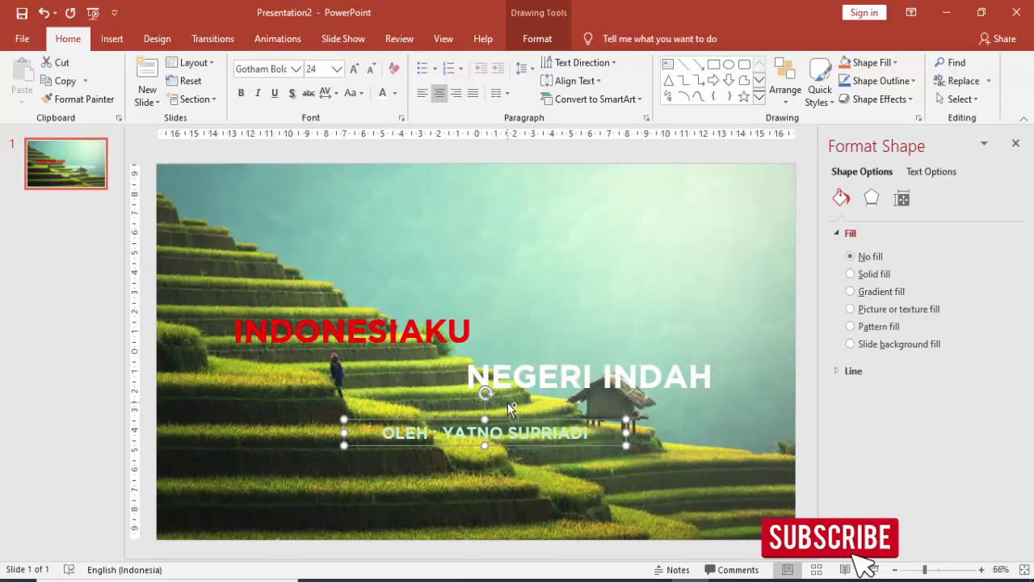
scroll(523, 419, "down", 2)
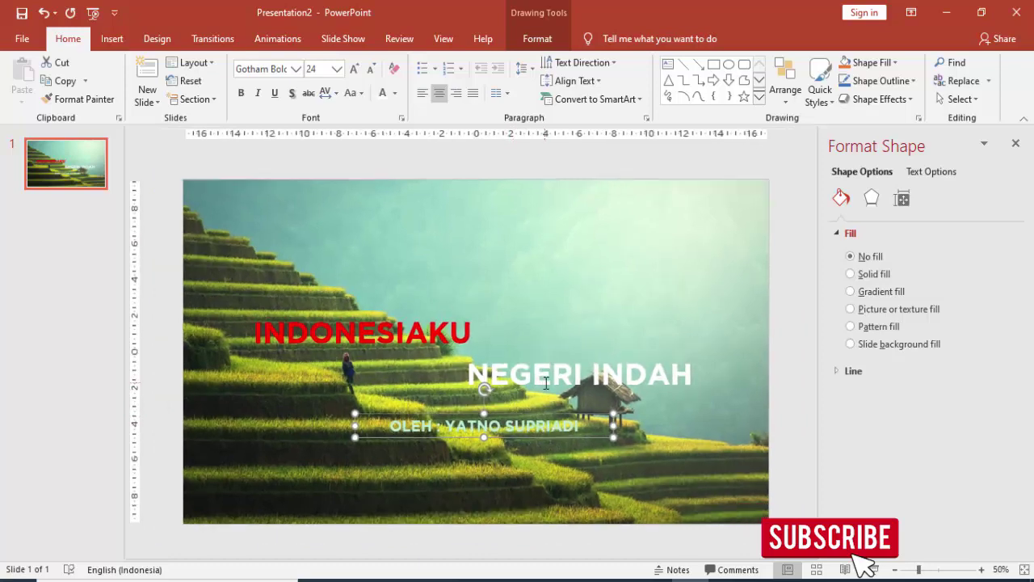
left_click(395, 93)
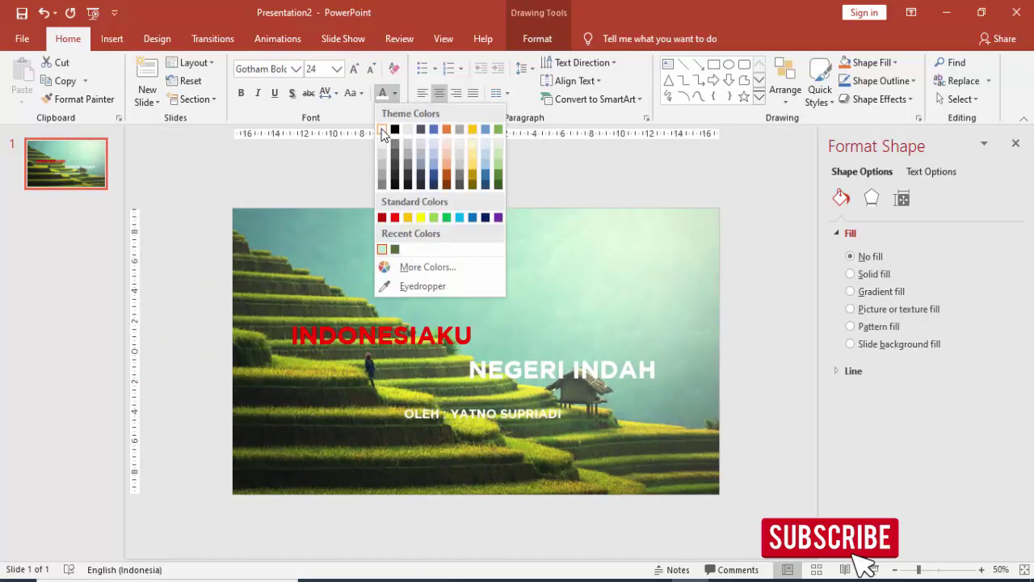
left_click(391, 125)
left_click(213, 233)
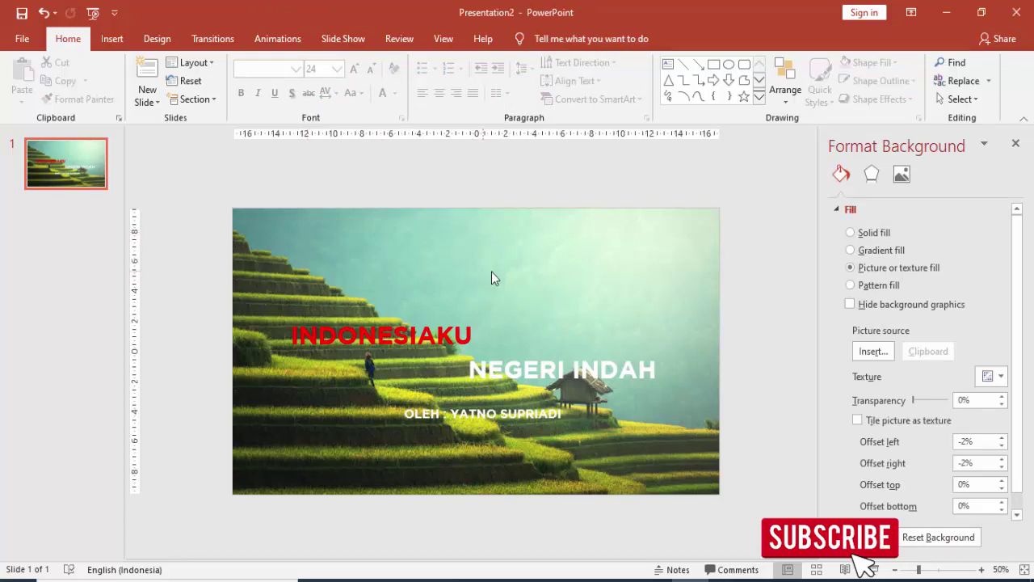
- Draw a blue rectangle from INDONESIAKU across the right side of the slide
left_click(112, 39)
left_click(249, 77)
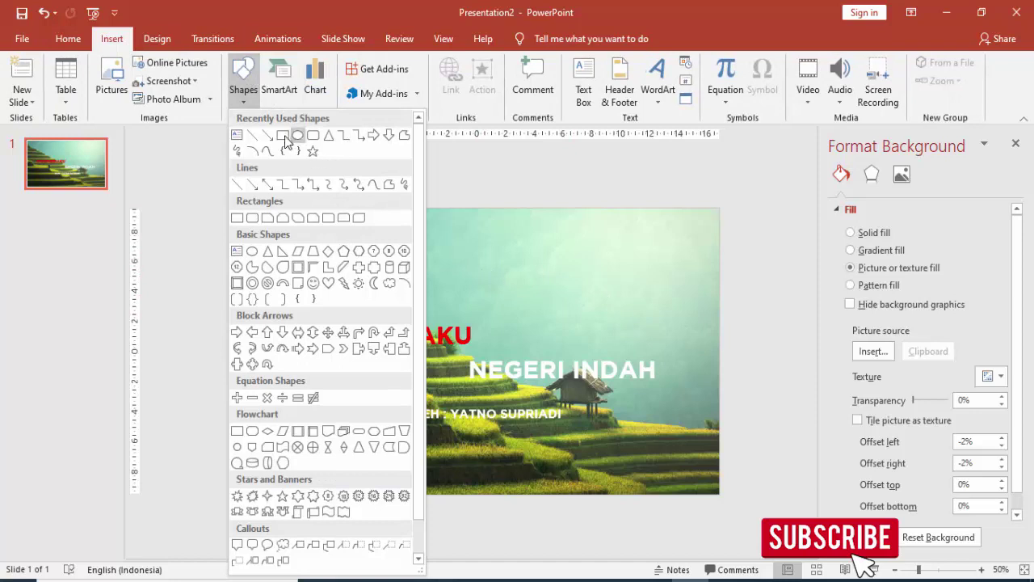
left_click(291, 136)
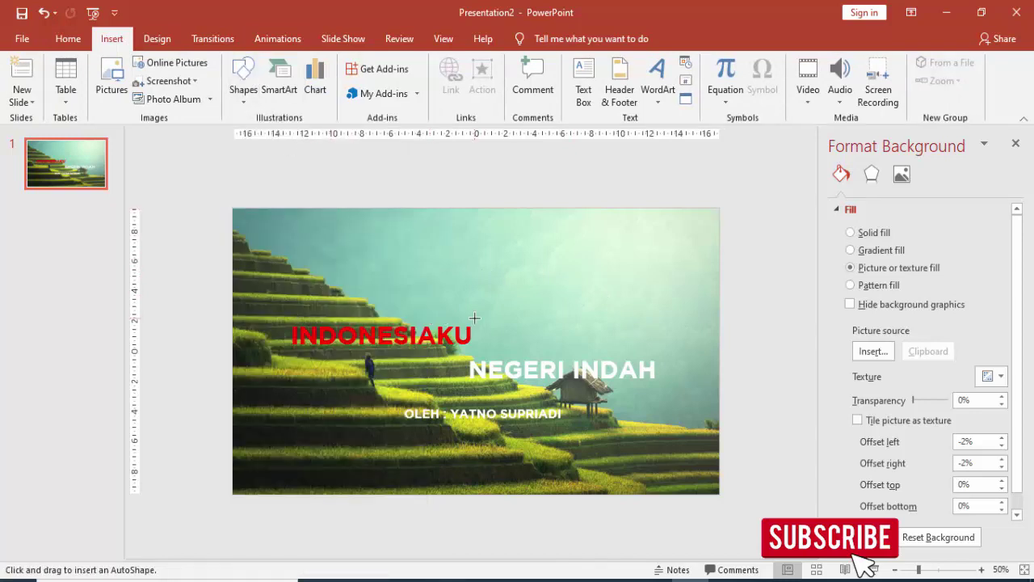
left_click_drag(475, 314, 717, 358)
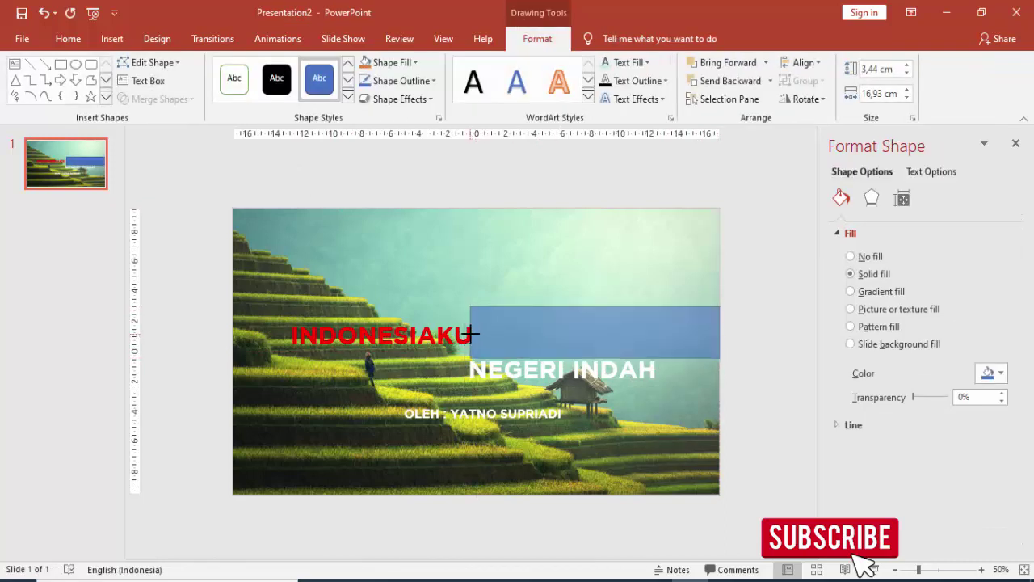
left_click_drag(470, 332, 476, 333)
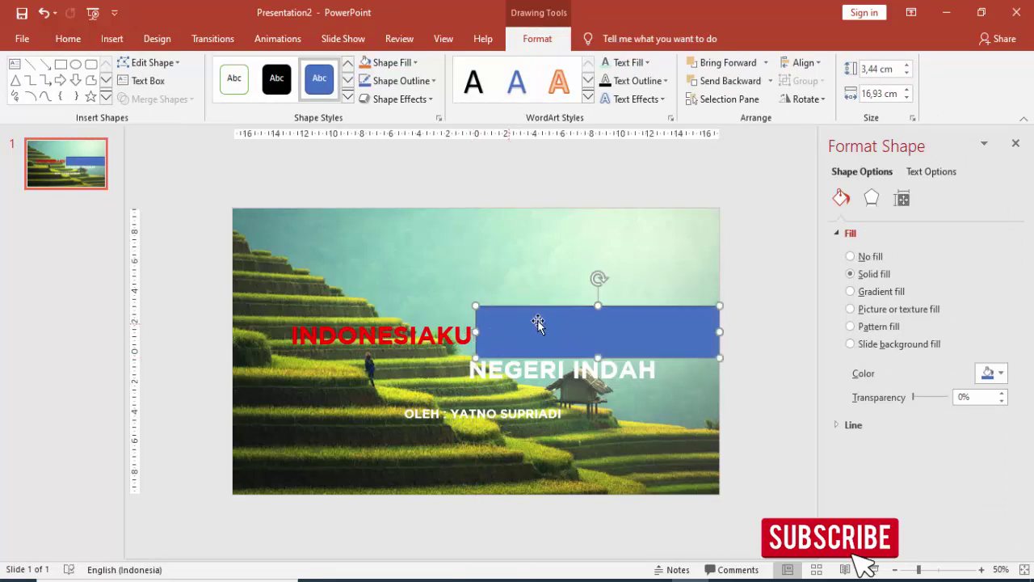
- Give the rectangle no outline and butt INDONESIAKU against its left end
left_click(833, 430)
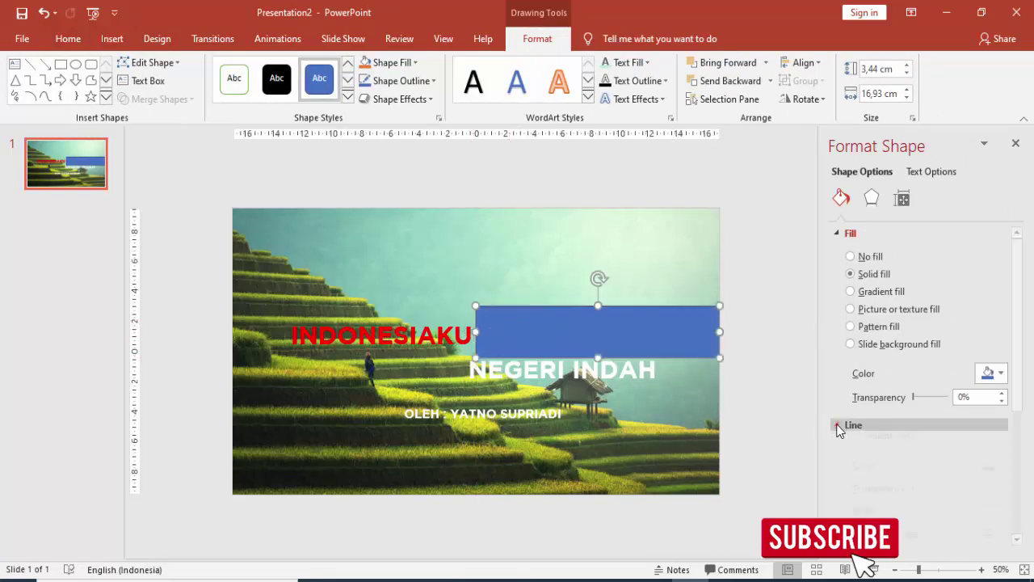
left_click(851, 447)
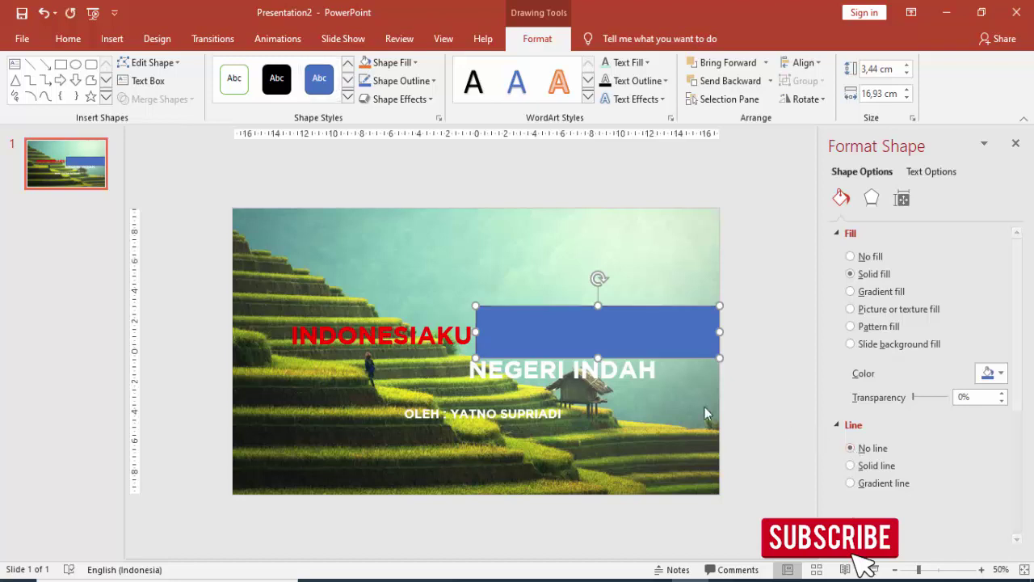
left_click(433, 340)
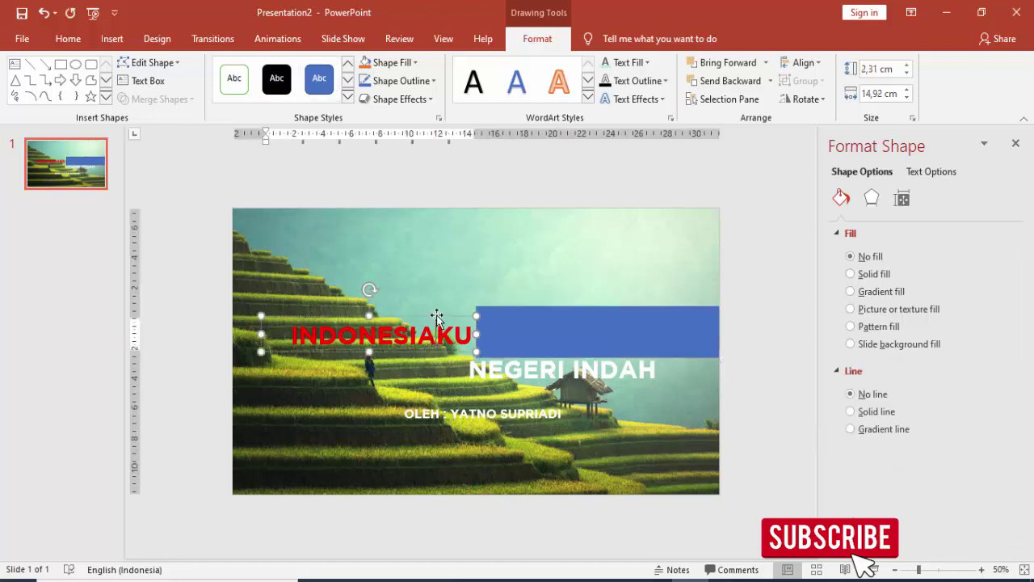
mouse_move(436, 315)
left_mouse_down()
mouse_move(646, 316)
mouse_move(425, 321)
mouse_move(435, 317)
left_mouse_up()
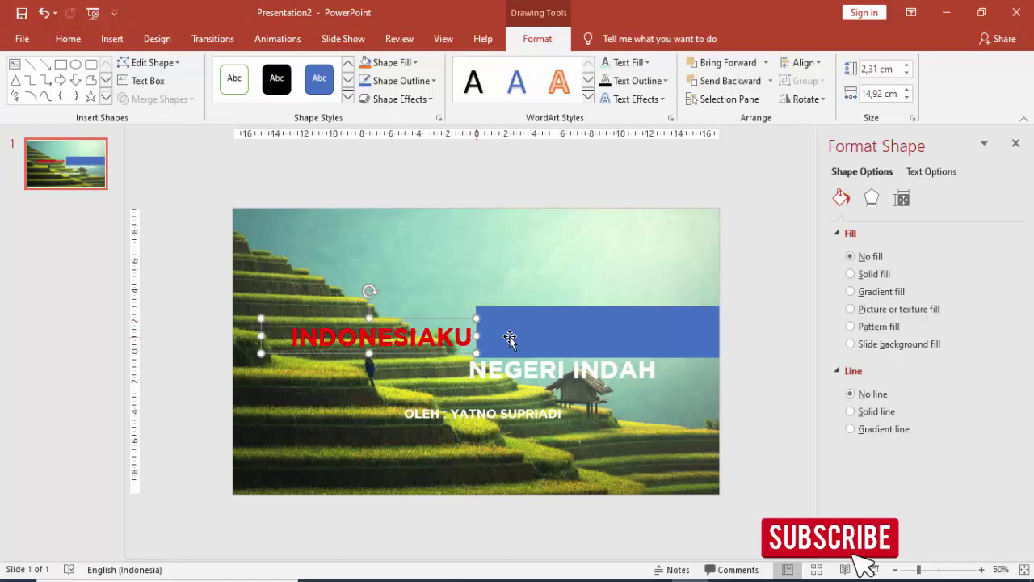
- Duplicate the blue bar to the lower left and nudge NEGERI INDAH beside it
left_click(514, 327)
mouse_move(522, 325)
left_mouse_down("ctrl")
mouse_move(368, 377)
mouse_move(320, 375)
left_mouse_up("ctrl")
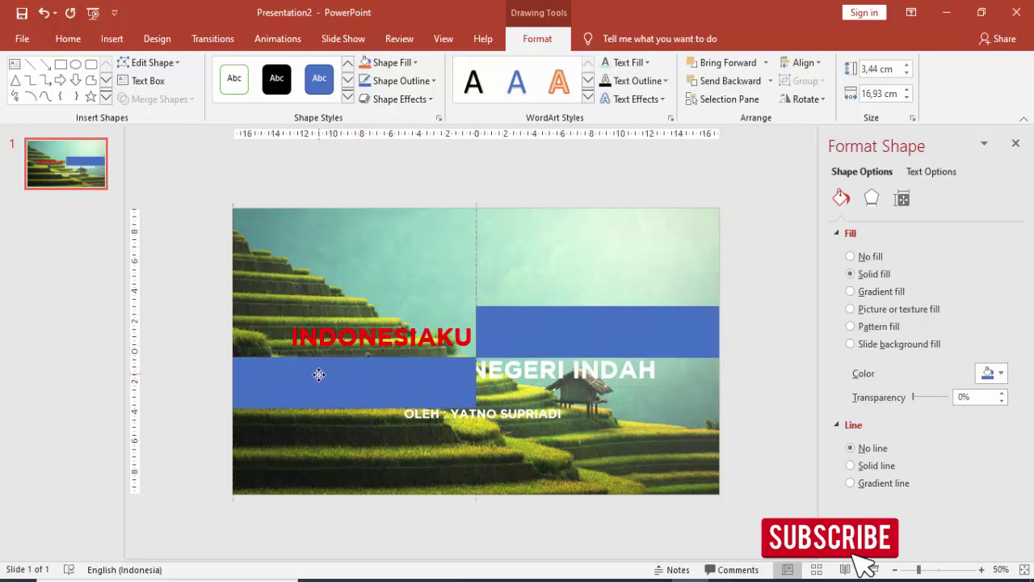
left_click(502, 380)
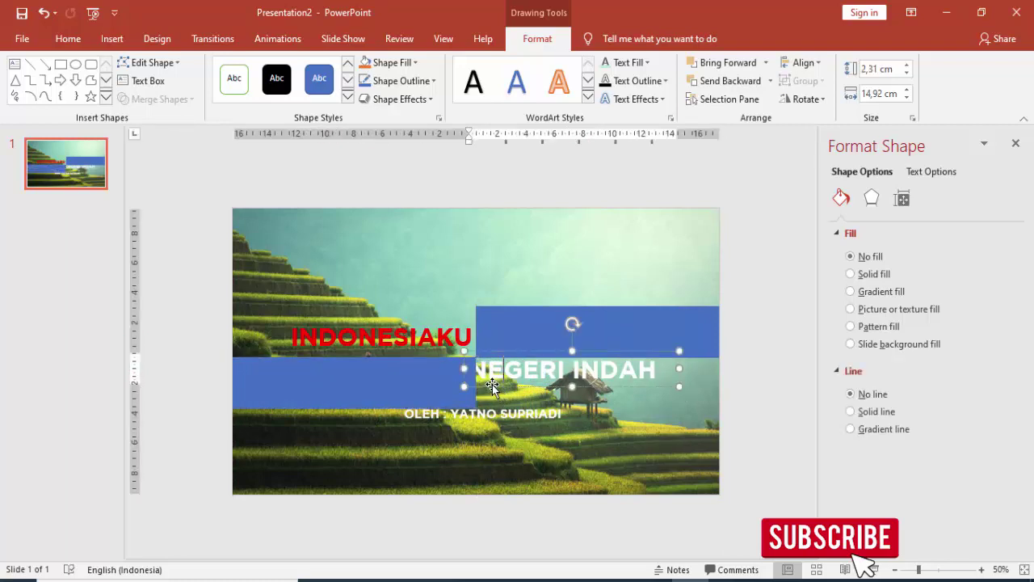
left_click_drag(492, 387, 498, 391)
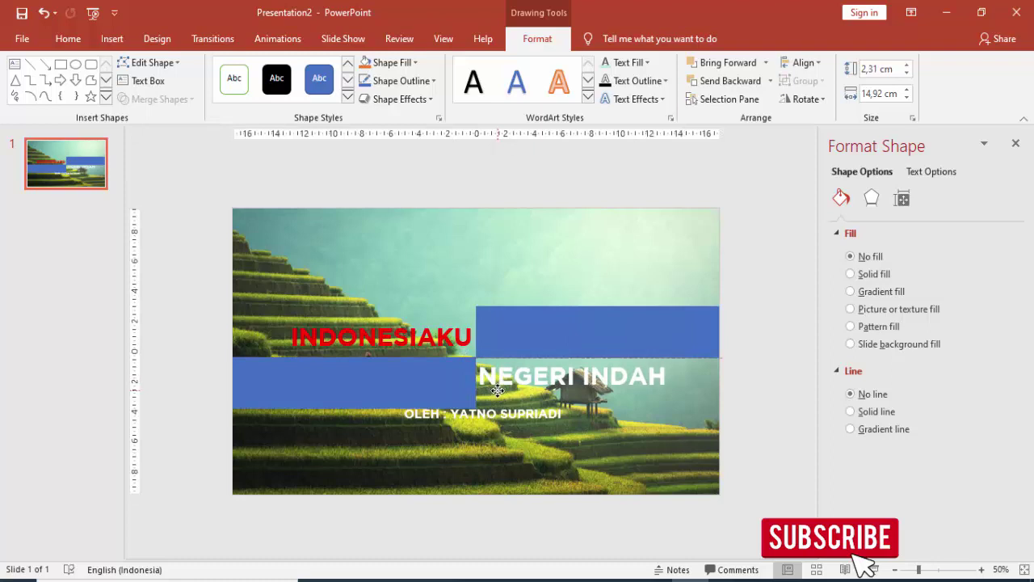
mouse_move(497, 390)
left_mouse_down()
mouse_move(473, 392)
mouse_move(500, 391)
left_mouse_up()
- Shorten the left bar from the bottom and lower the right bar's top edge
left_click(441, 396)
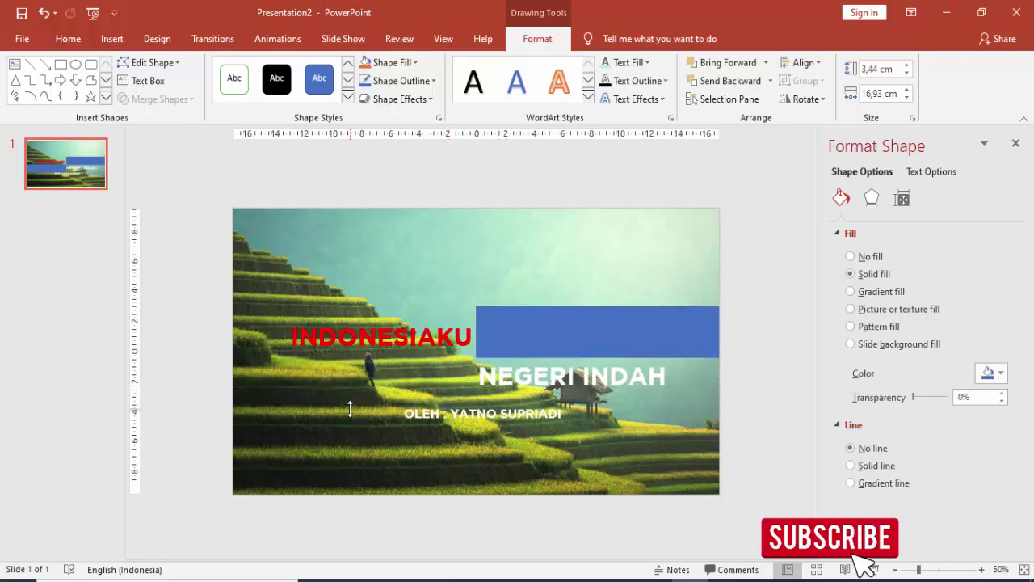
left_click_drag(349, 409, 358, 396)
left_click(564, 321)
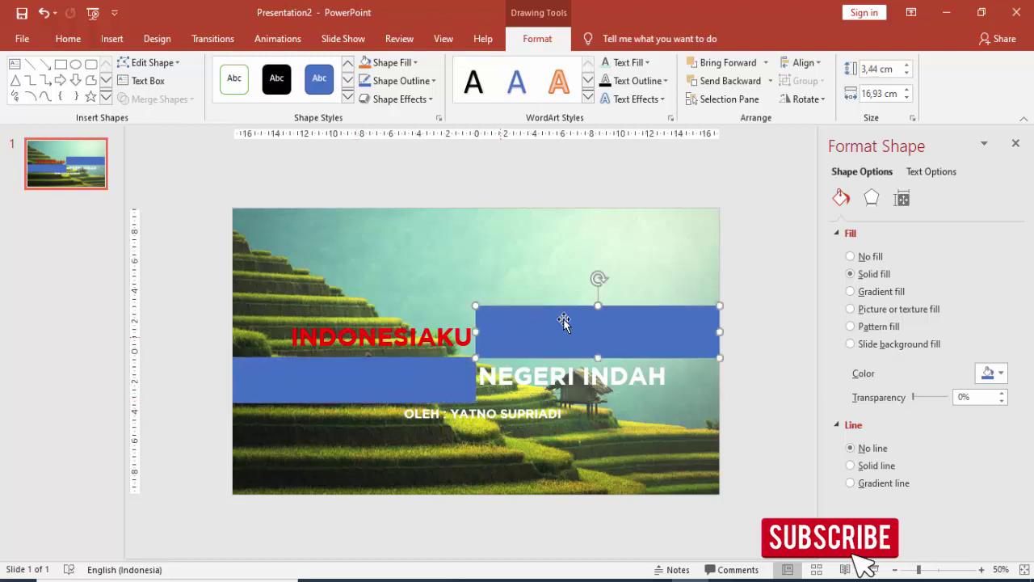
left_click_drag(595, 307, 597, 312)
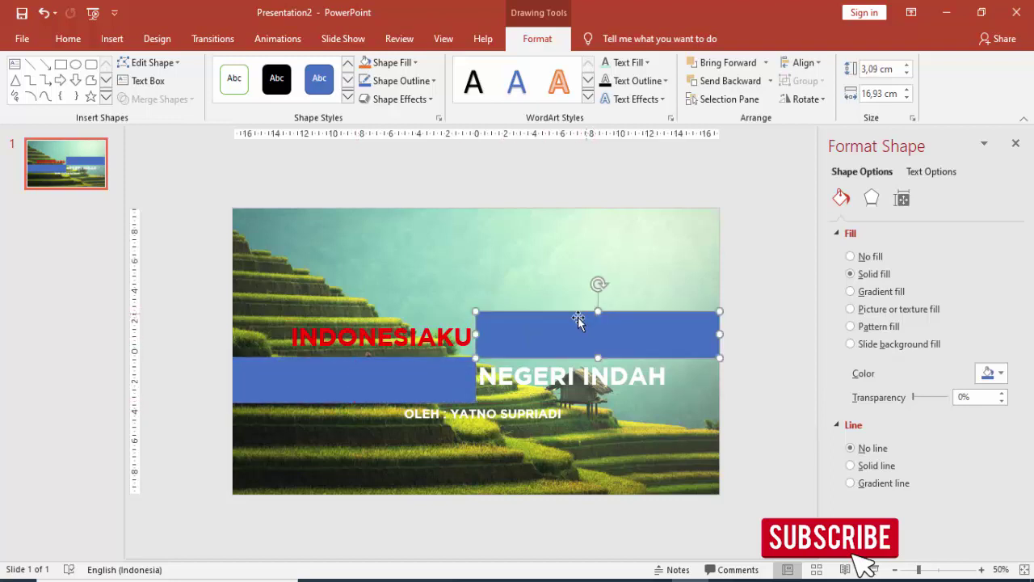
left_click(455, 375)
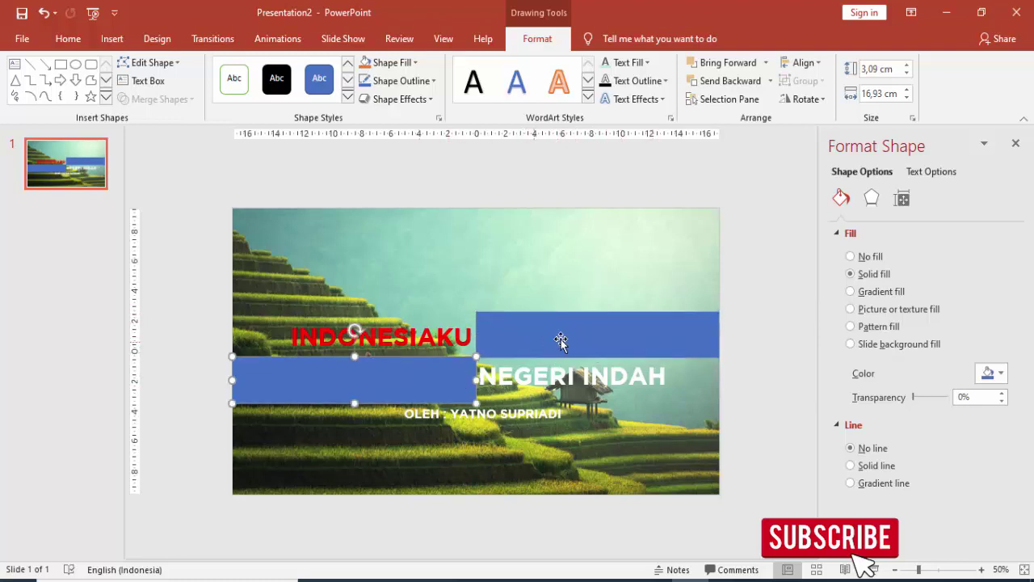
left_click(560, 341)
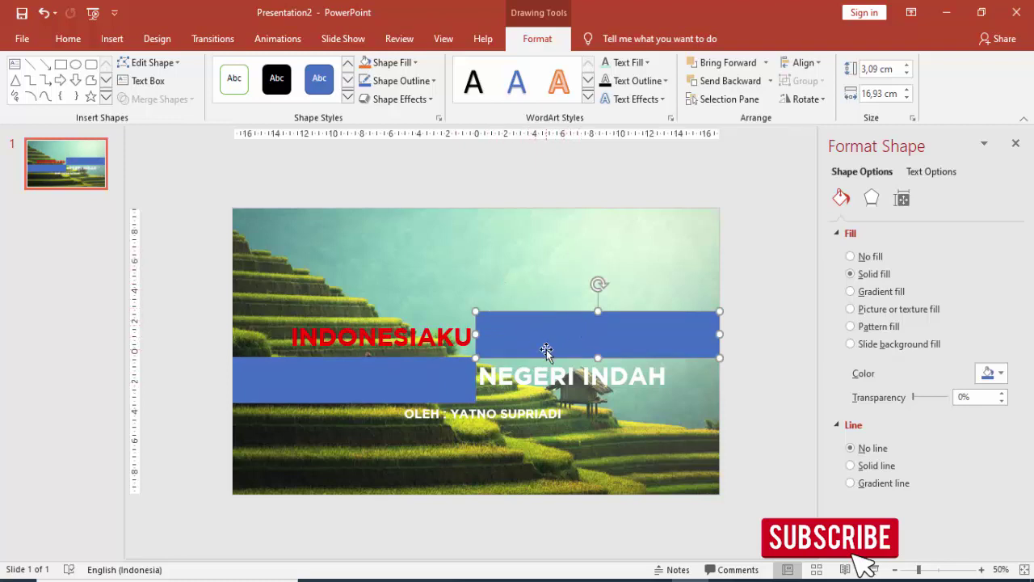
left_click(509, 414)
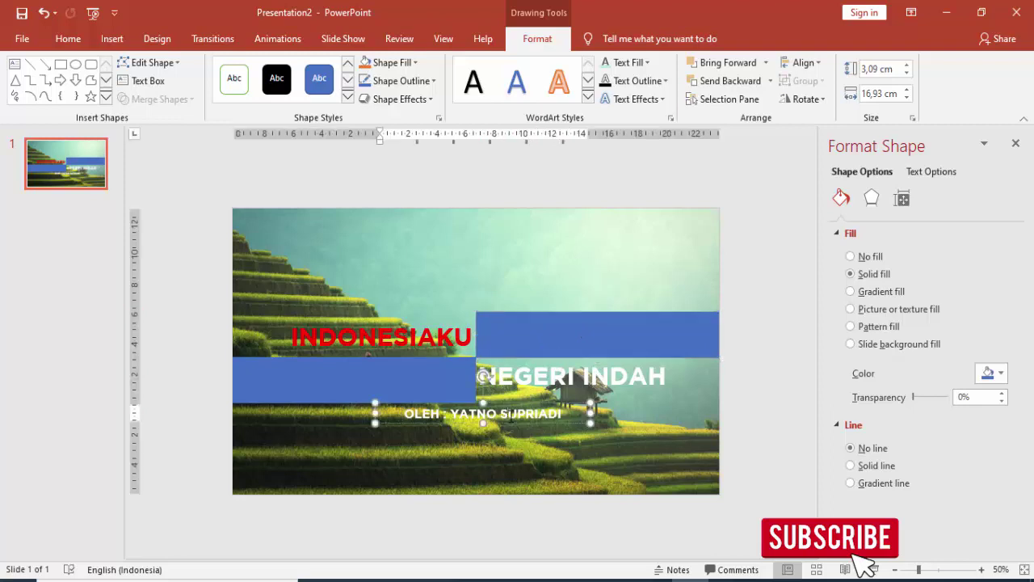
left_click(458, 382)
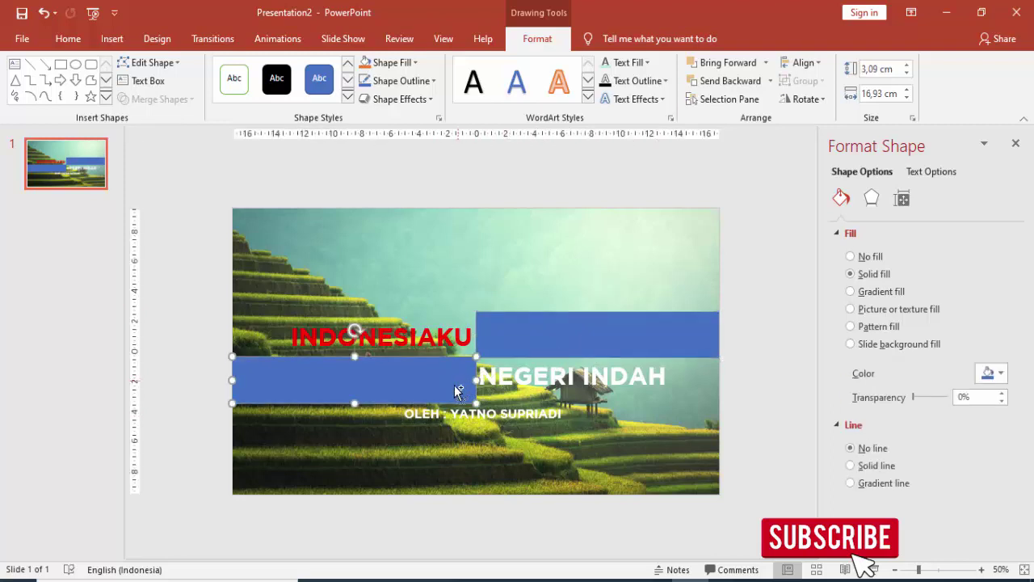
- Copy the left bar below the byline, stretch it to the slide's bottom edge, and narrow it
left_click_drag(458, 391, 556, 453)
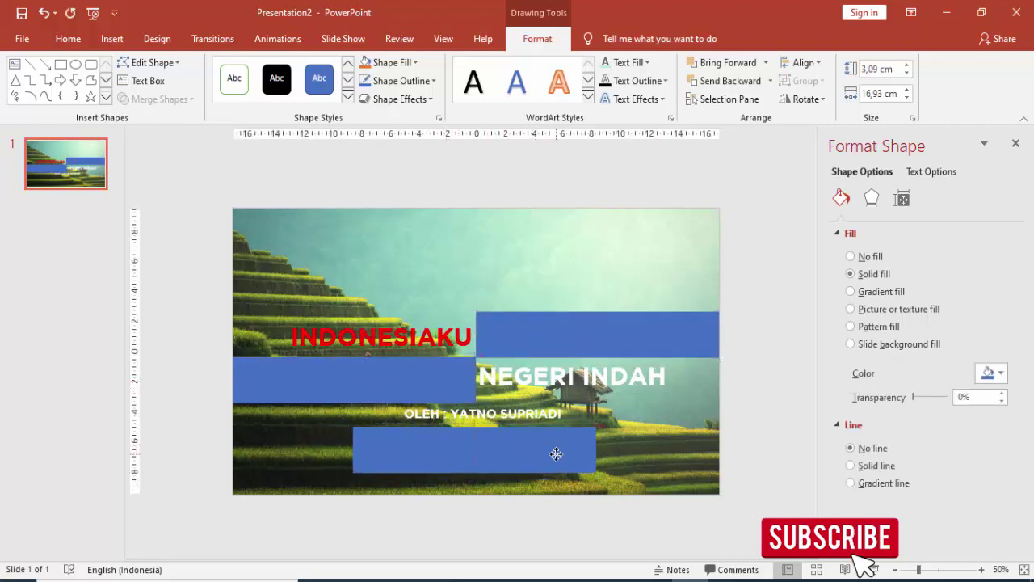
left_click_drag(511, 439, 510, 446)
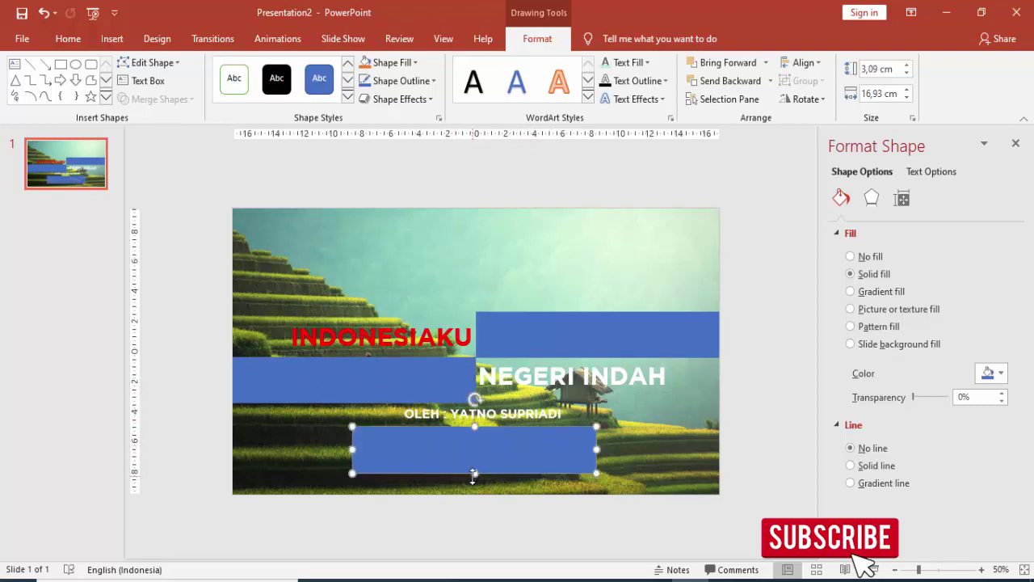
left_click_drag(476, 478, 475, 494)
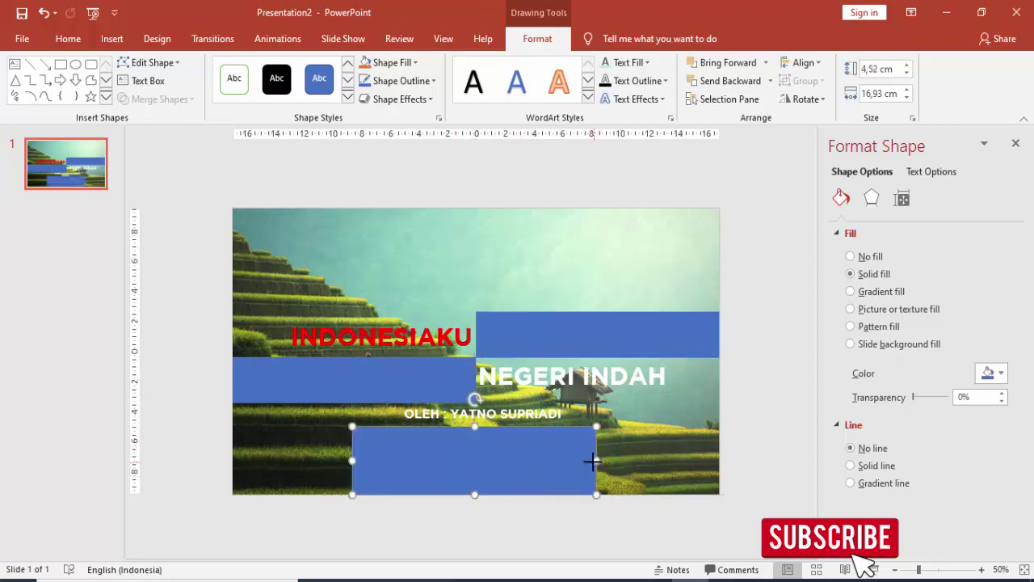
left_click_drag(596, 460, 574, 460)
left_click_drag(353, 461, 384, 462)
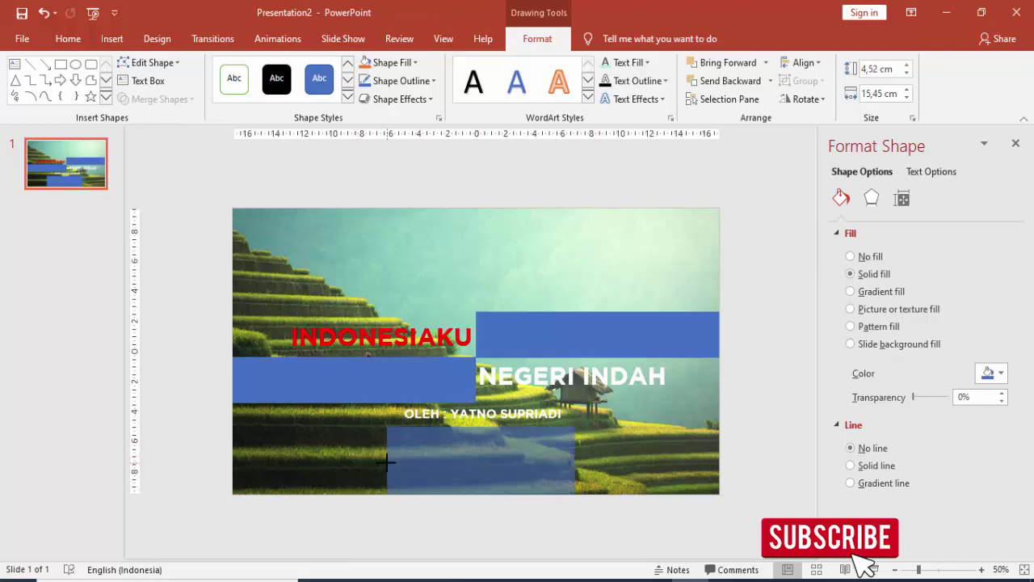
- Nudge the byline slightly left and down and make its text black
left_click(453, 422)
left_click(518, 414)
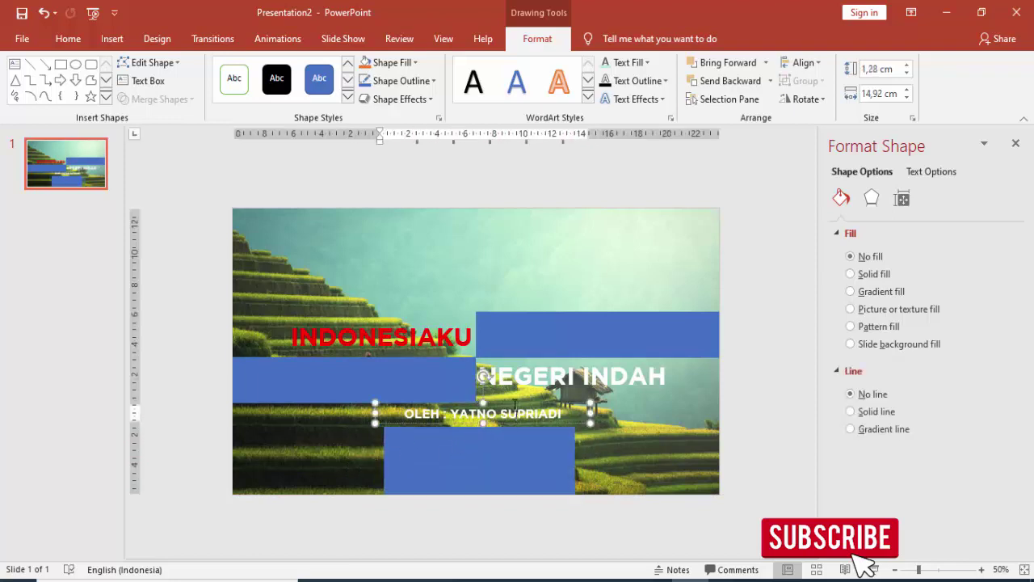
left_click_drag(515, 405, 512, 409)
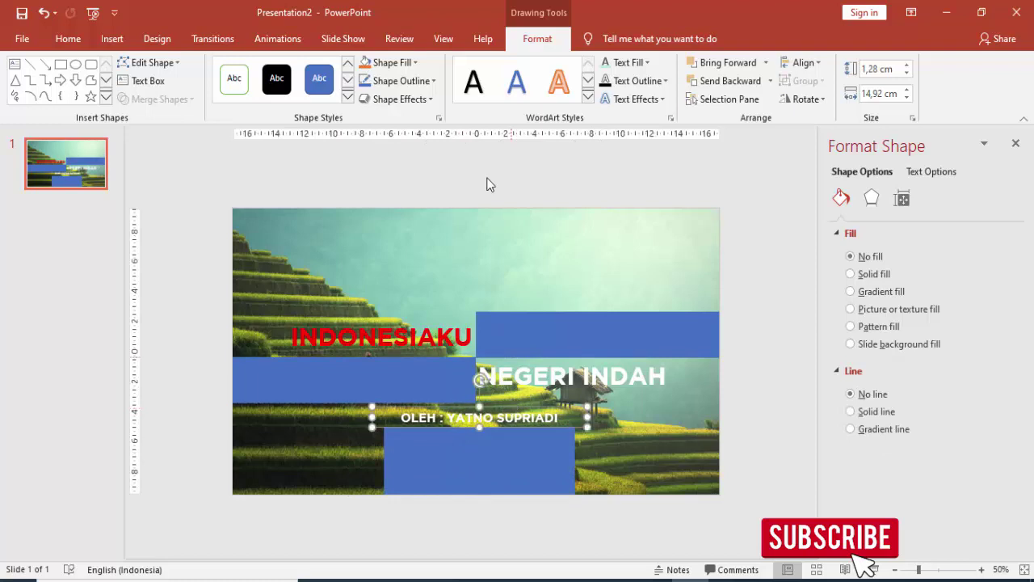
left_click(68, 38)
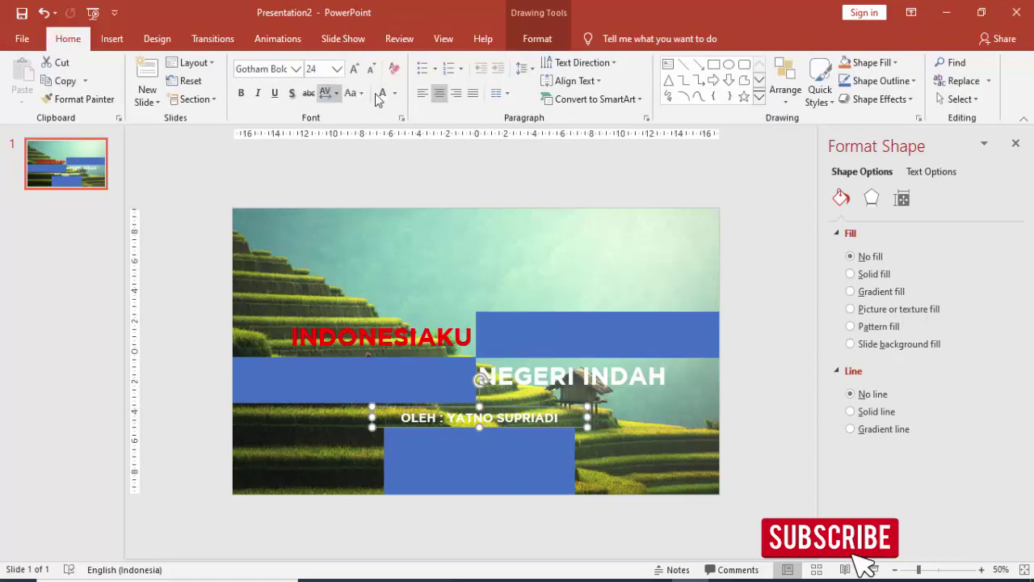
left_click(395, 93)
left_click(397, 132)
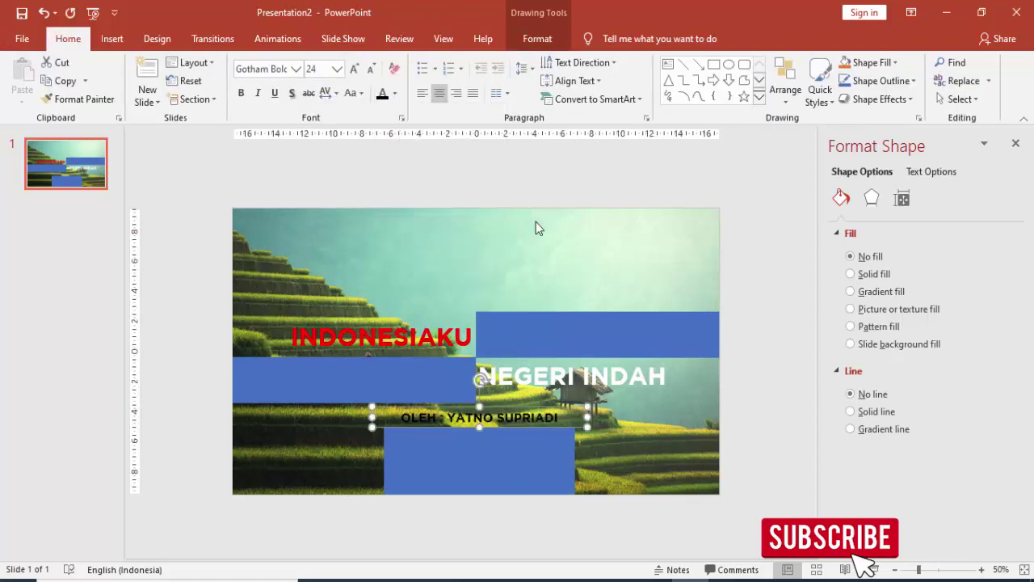
- Fill the bottom blue bar with white
left_click(735, 347)
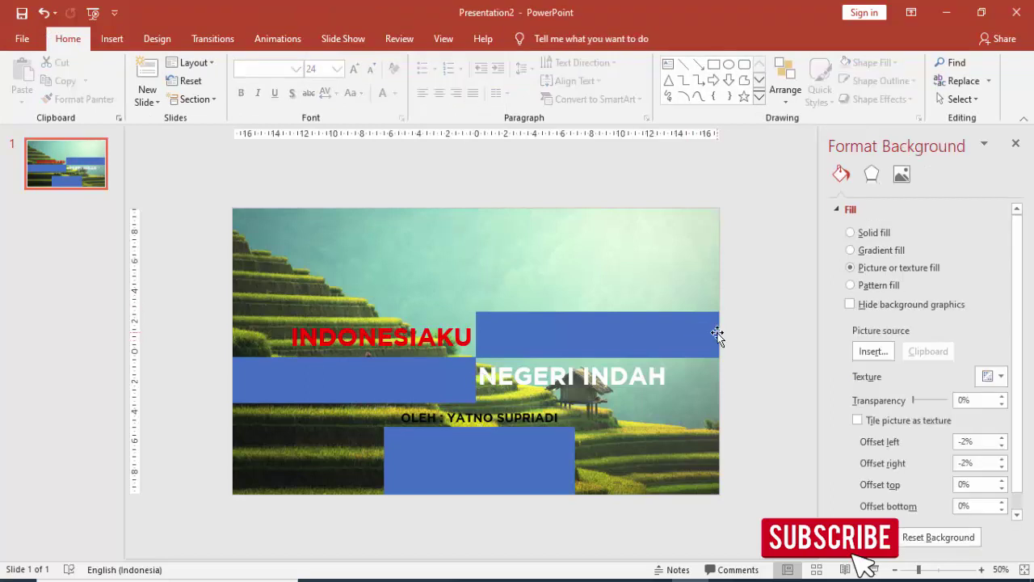
left_click(115, 41)
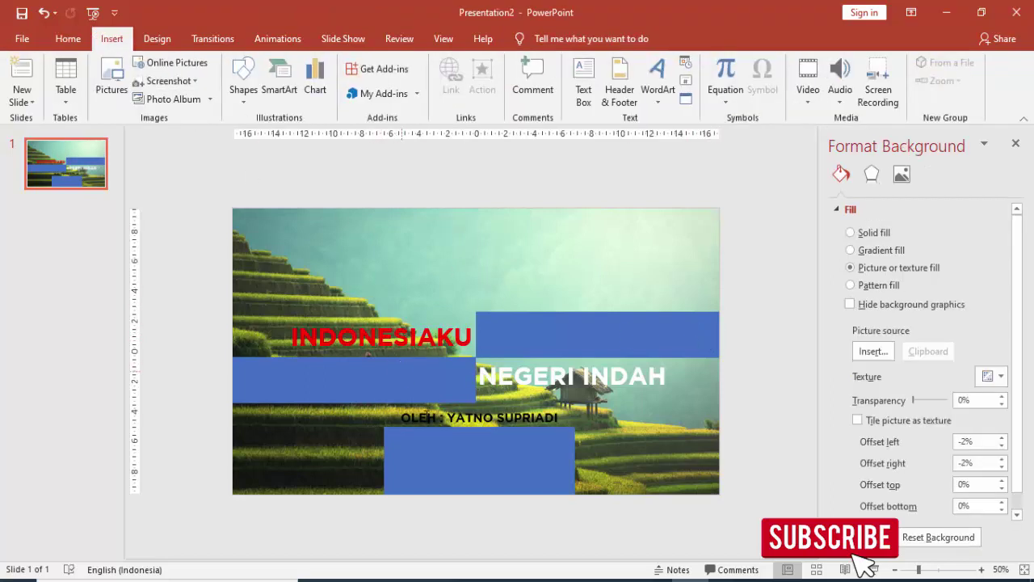
left_click(434, 441)
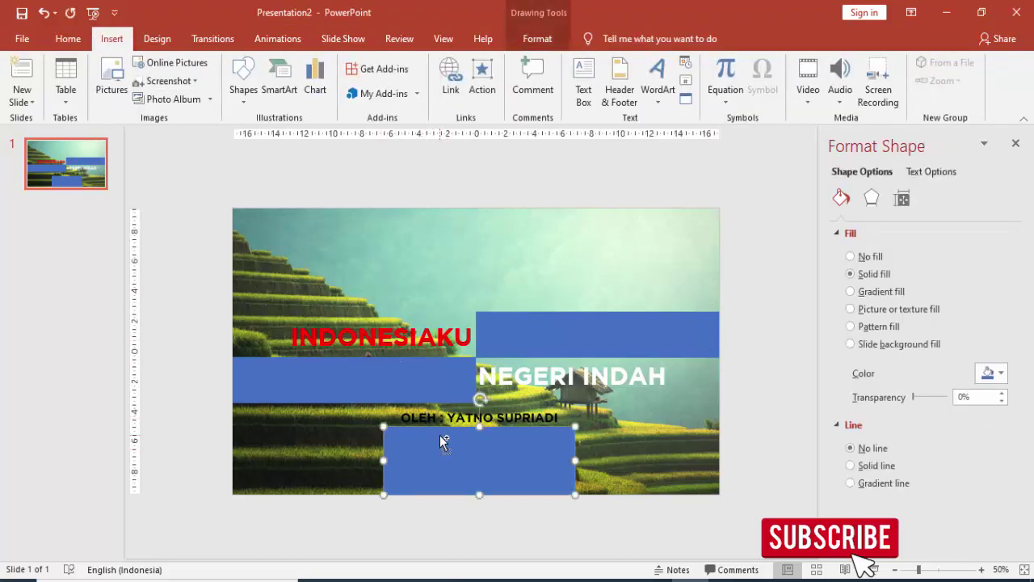
left_click_drag(441, 436, 447, 442)
left_click(993, 372)
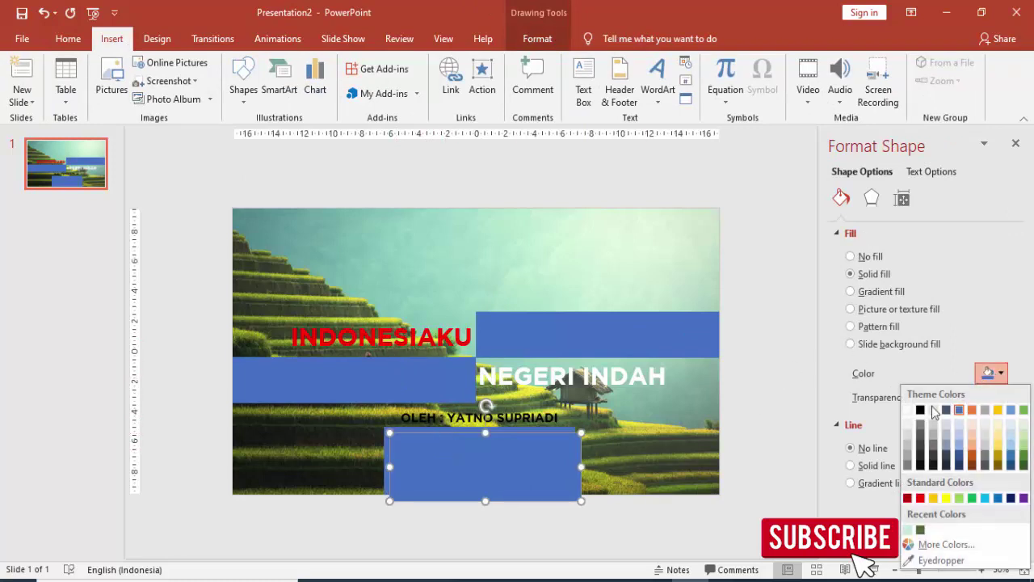
left_click(907, 409)
- Shrink the white bar into a thin strip under the byline, then deselect it
mouse_move(484, 500)
left_mouse_down()
mouse_move(476, 434)
mouse_move(494, 431)
left_mouse_up()
left_click(476, 433)
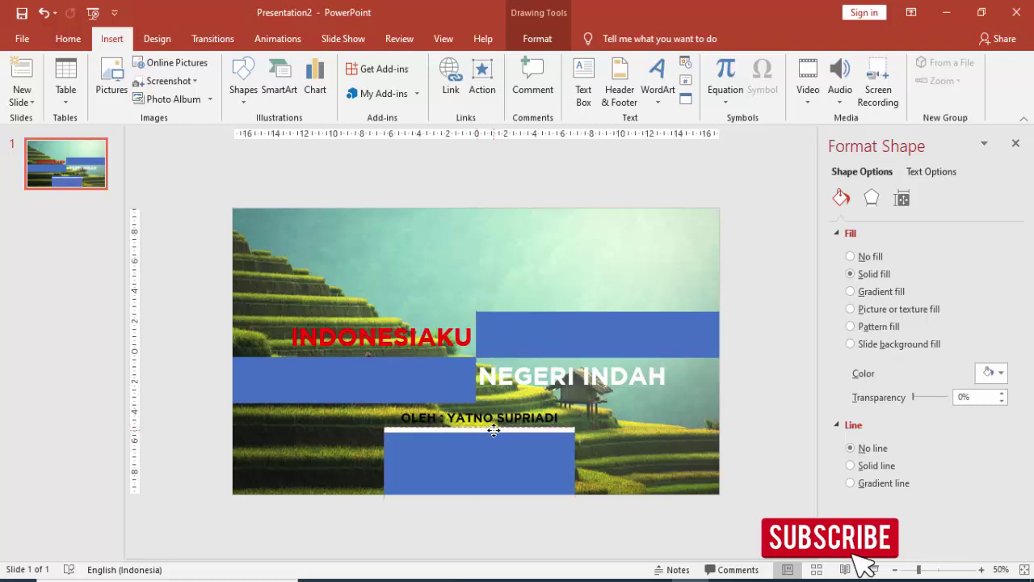
scroll(489, 420, "up", 2, "ctrl")
scroll(480, 404, "up", 4, "ctrl")
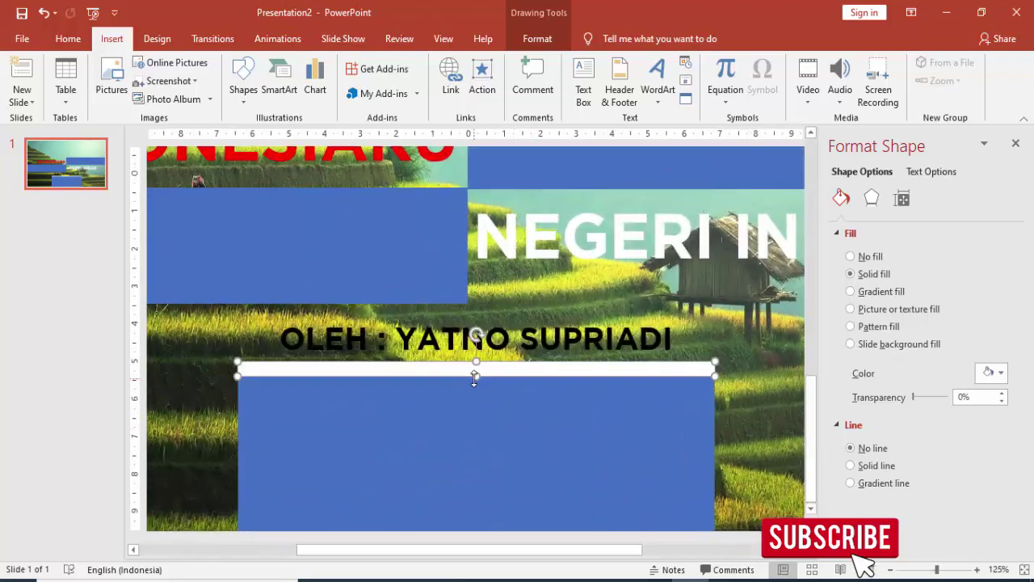
left_click_drag(474, 376, 477, 366)
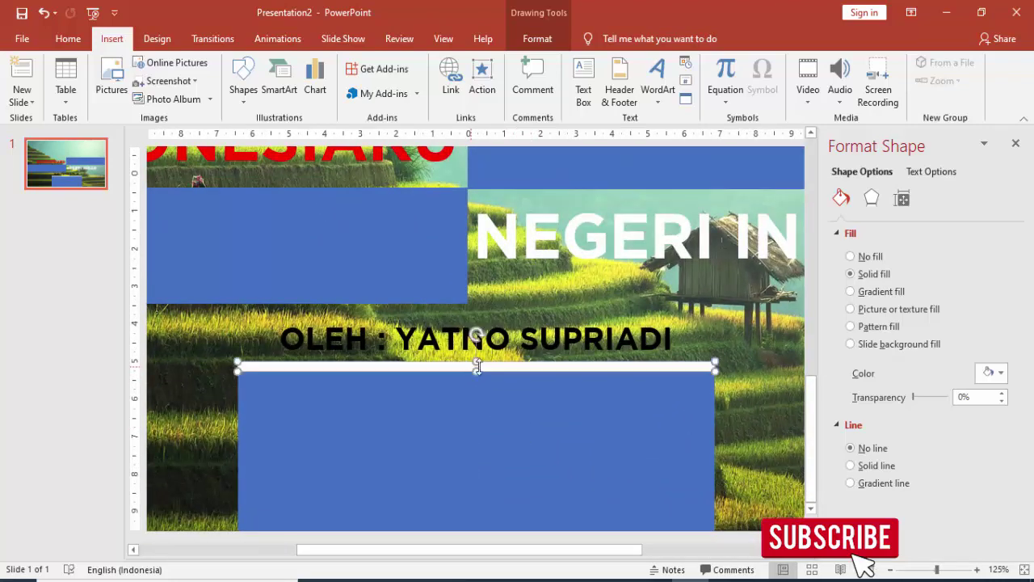
scroll(594, 365, "down", 5, "ctrl")
scroll(670, 358, "down", 2, "ctrl")
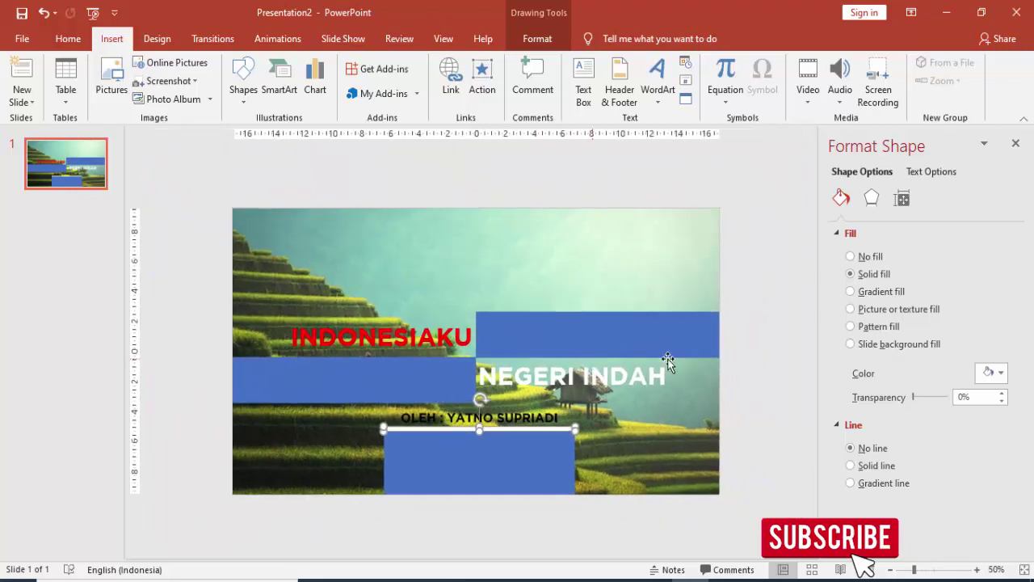
left_click(760, 333)
- Apply Slide background fill to the upper-right, left and bottom blue rectangles
left_click(650, 337)
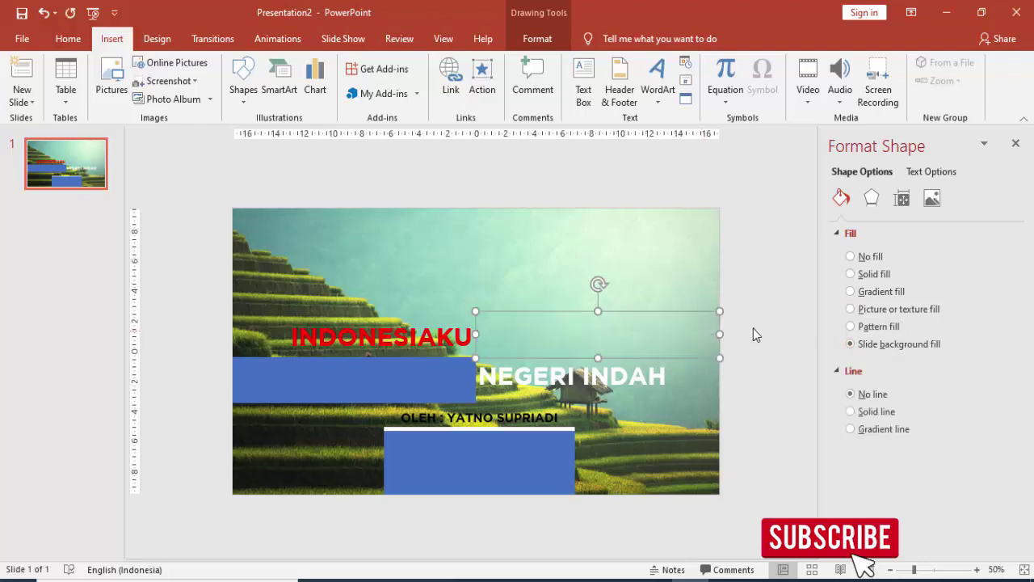
left_click(776, 331)
left_click(452, 383)
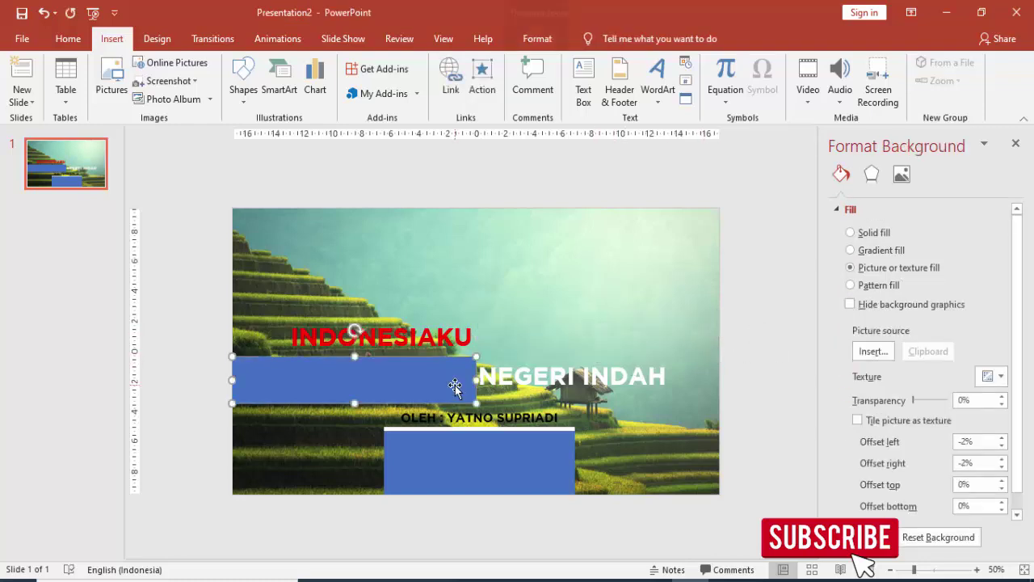
left_click(569, 339)
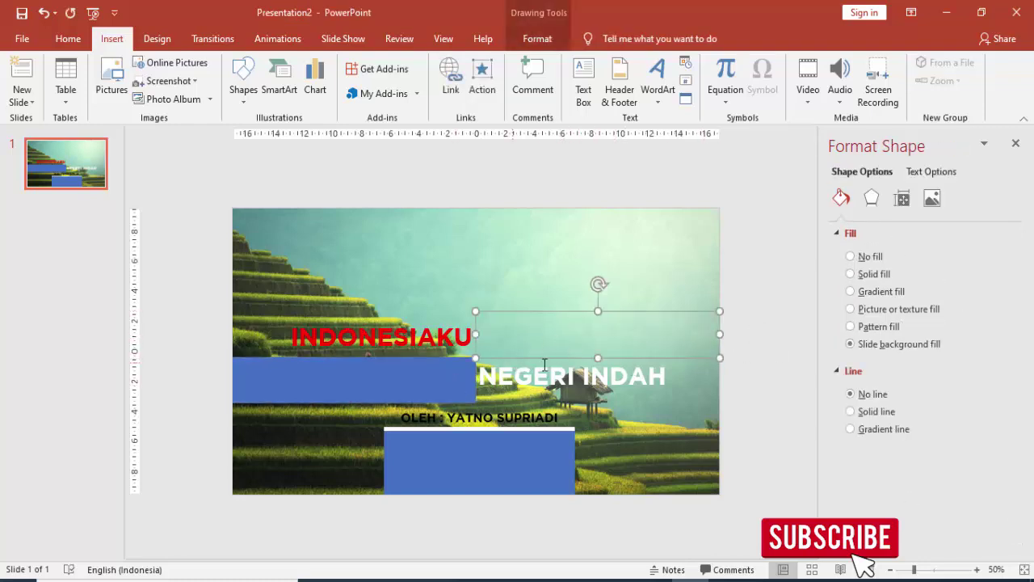
left_click(448, 378)
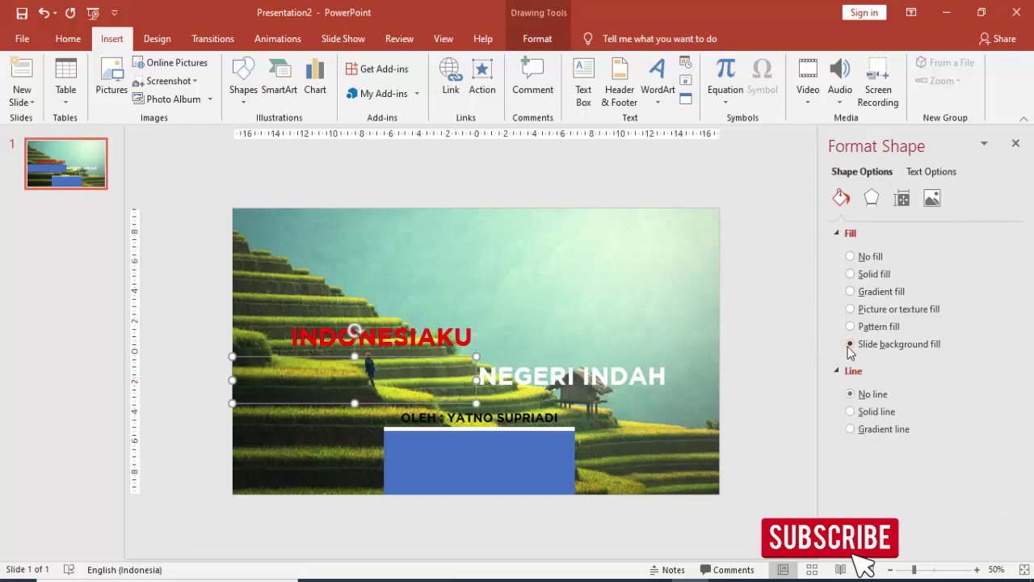
left_click(194, 346)
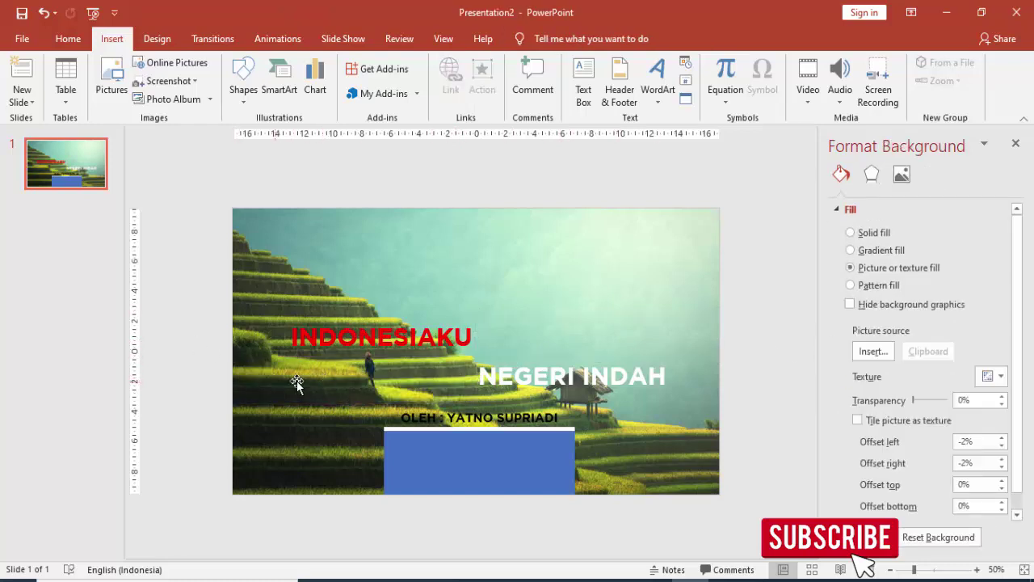
left_click(473, 462)
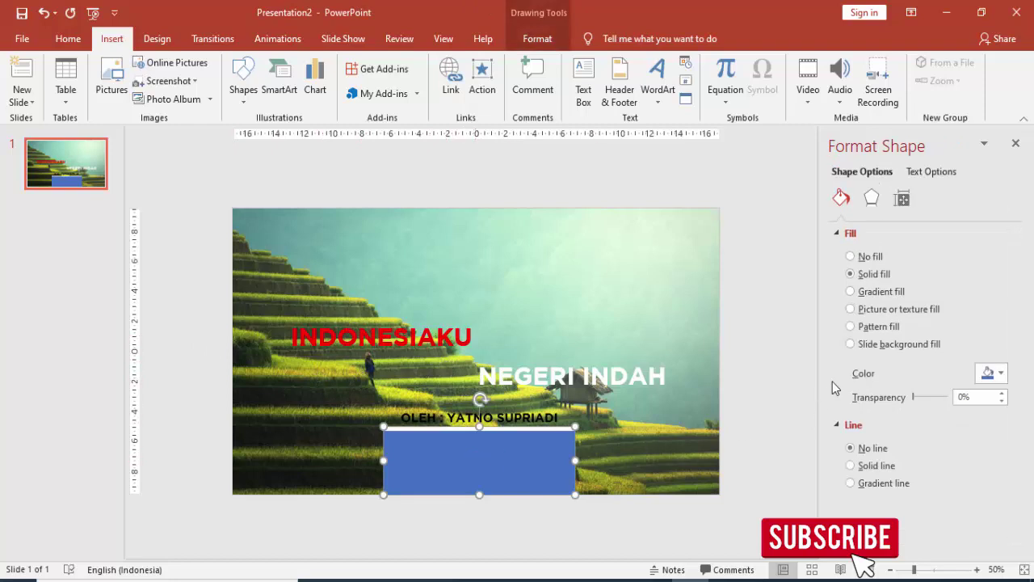
left_click(857, 344)
left_click(735, 344)
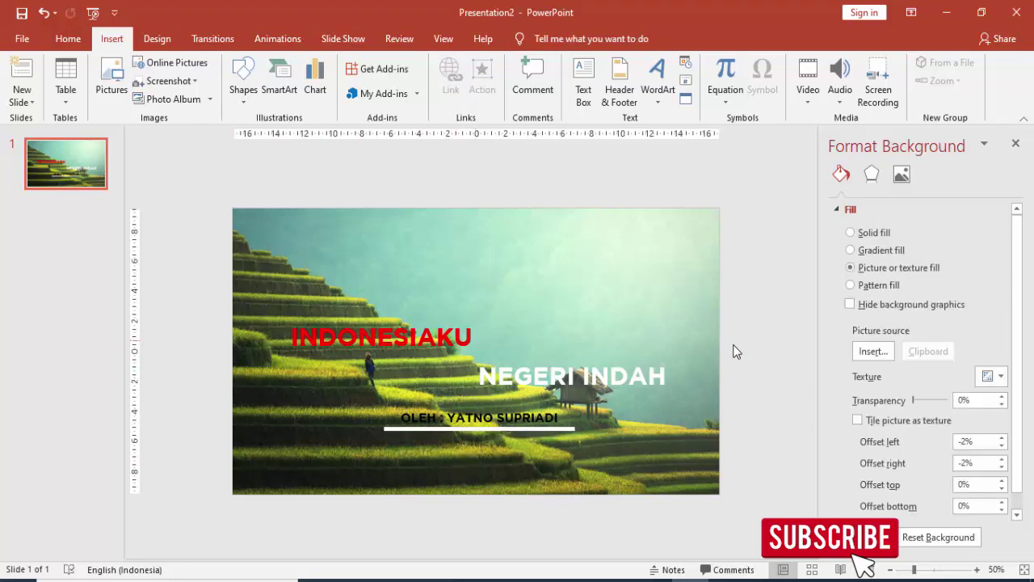
- Open the Animation Pane and give both INDONESIAKU and NEGERI INDAH a Fly In entrance
left_click(1016, 143)
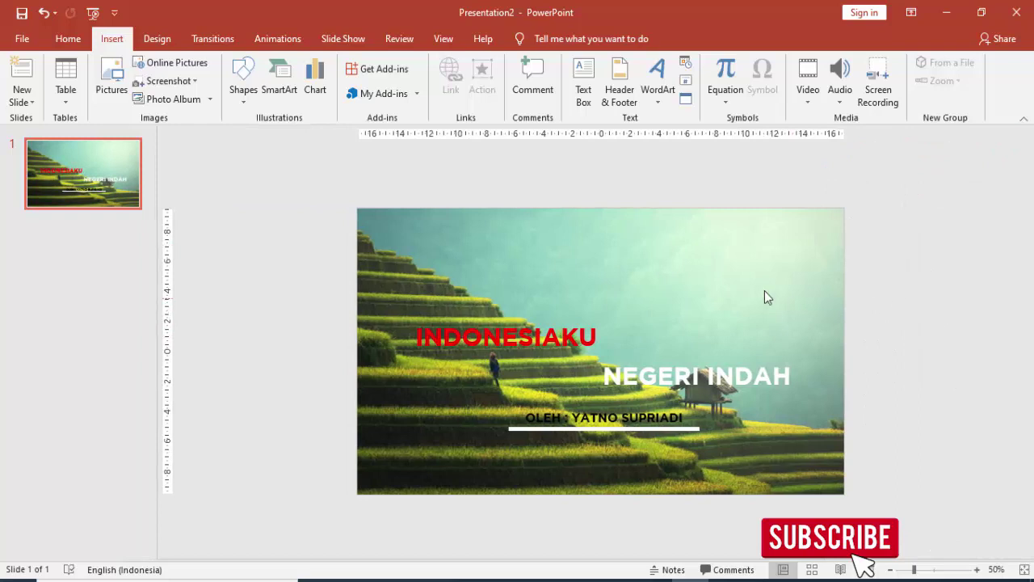
left_click(278, 40)
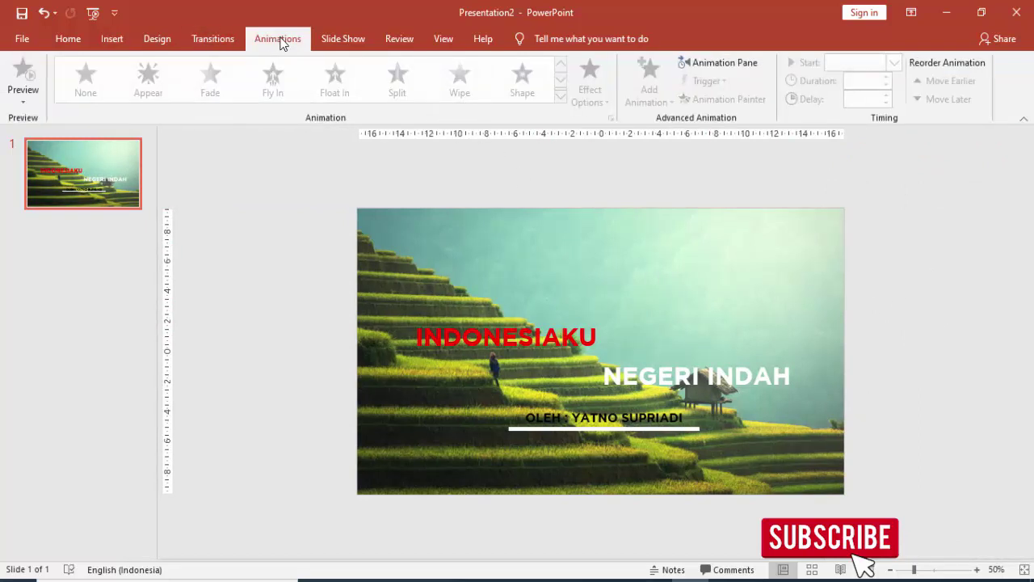
left_click(714, 65)
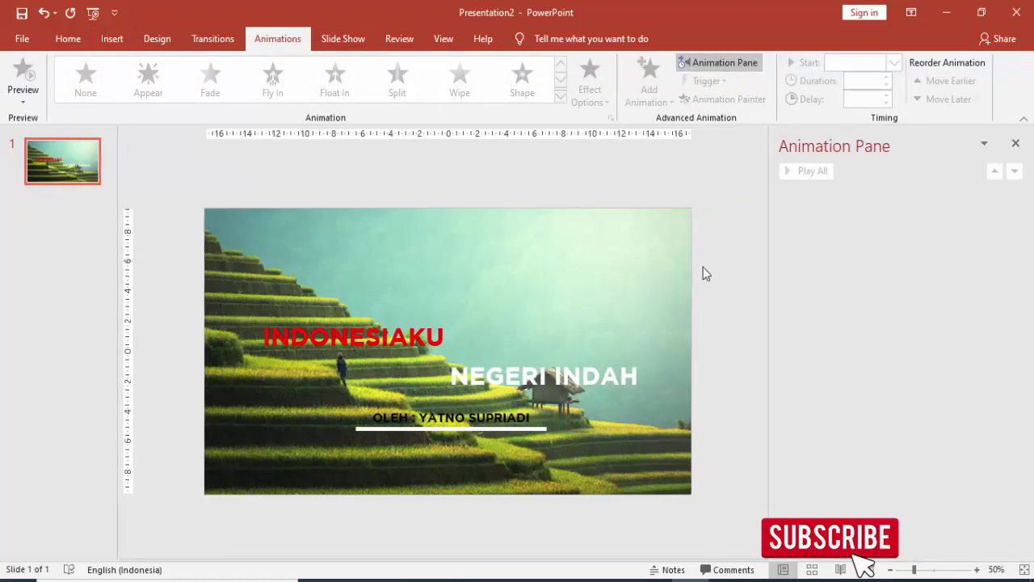
left_click(399, 341)
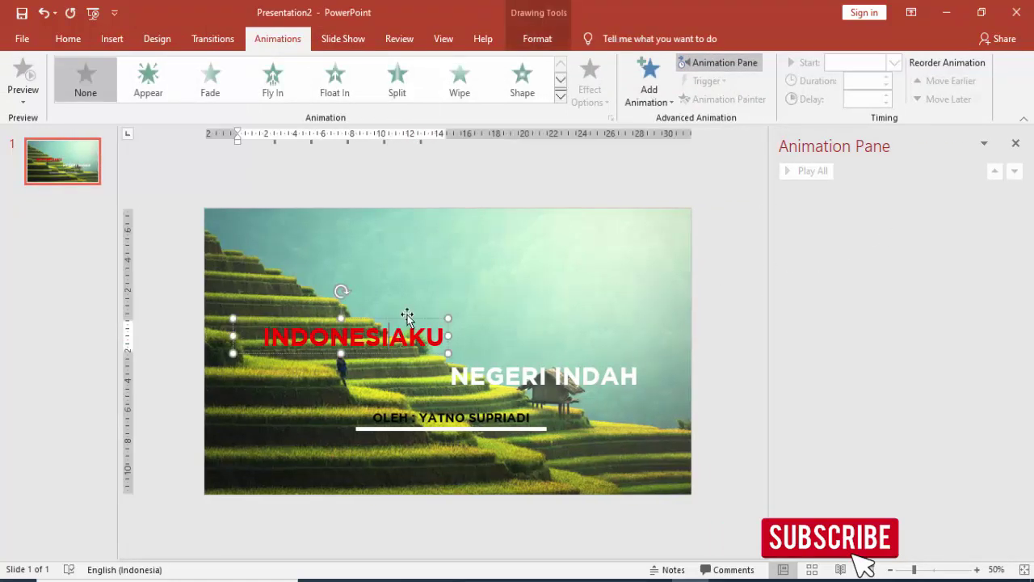
left_click(512, 368, "shift")
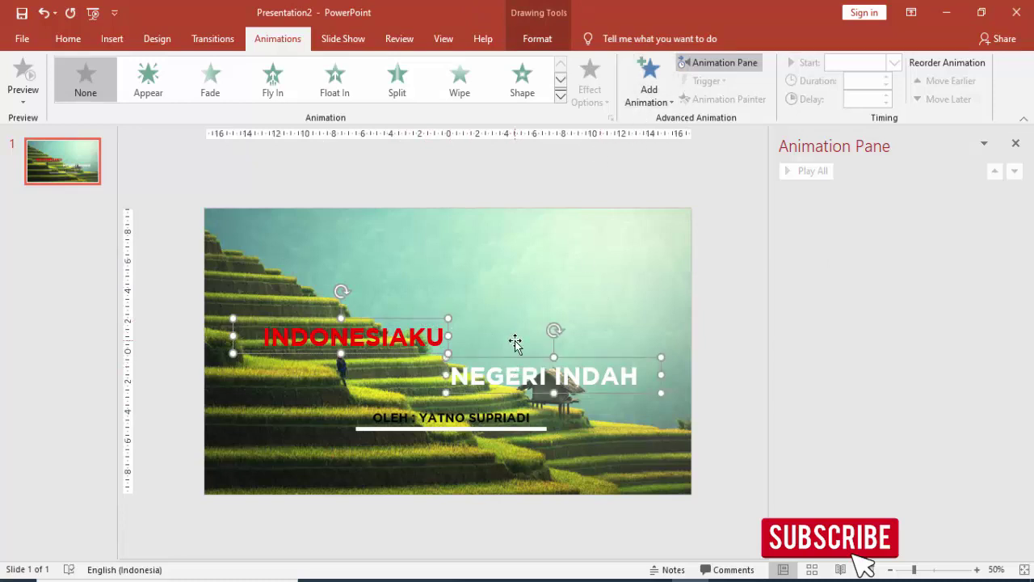
left_click(646, 92)
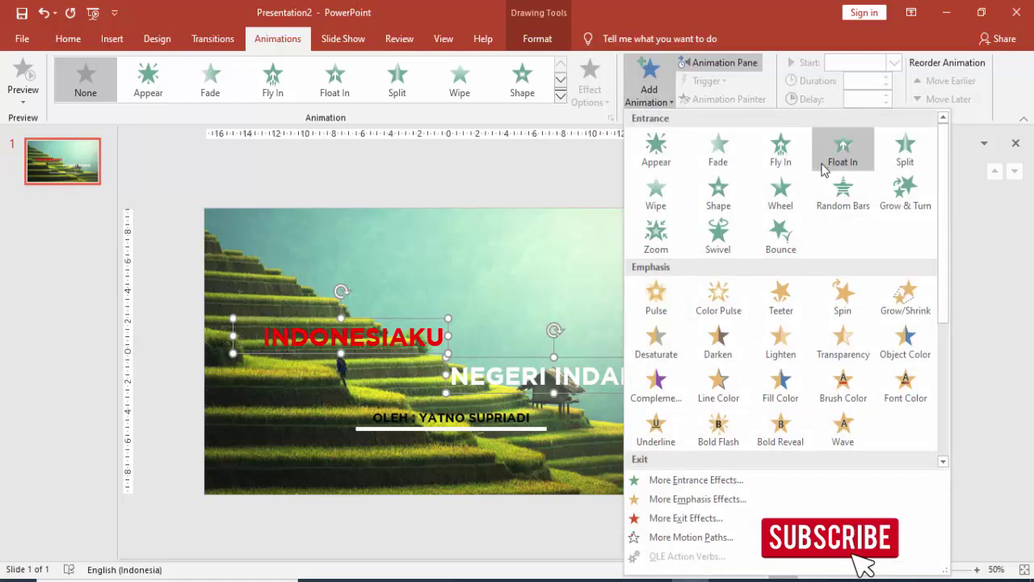
left_click(781, 147)
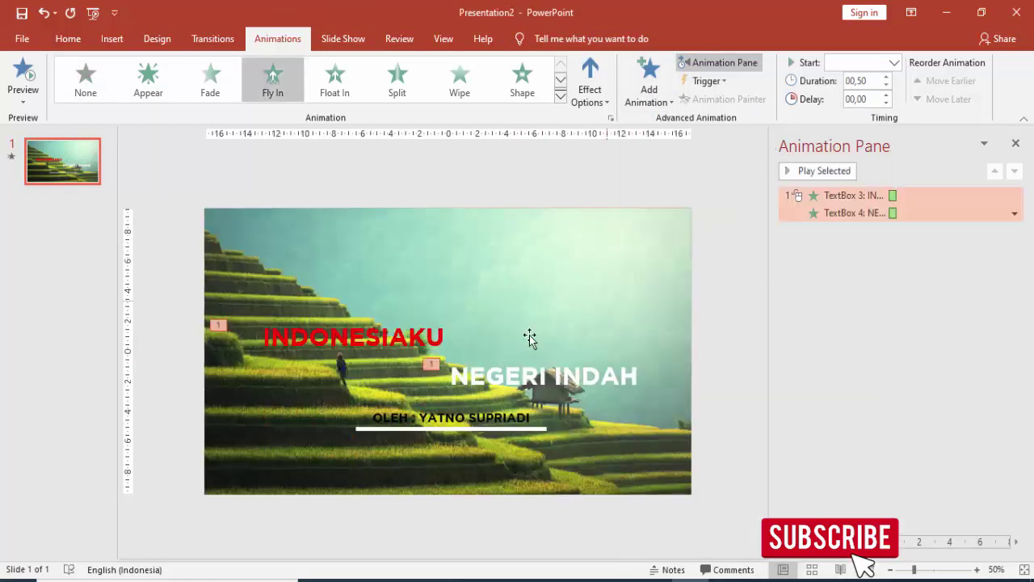
- Make INDONESIAKU's Fly In come From Right
left_click(383, 340)
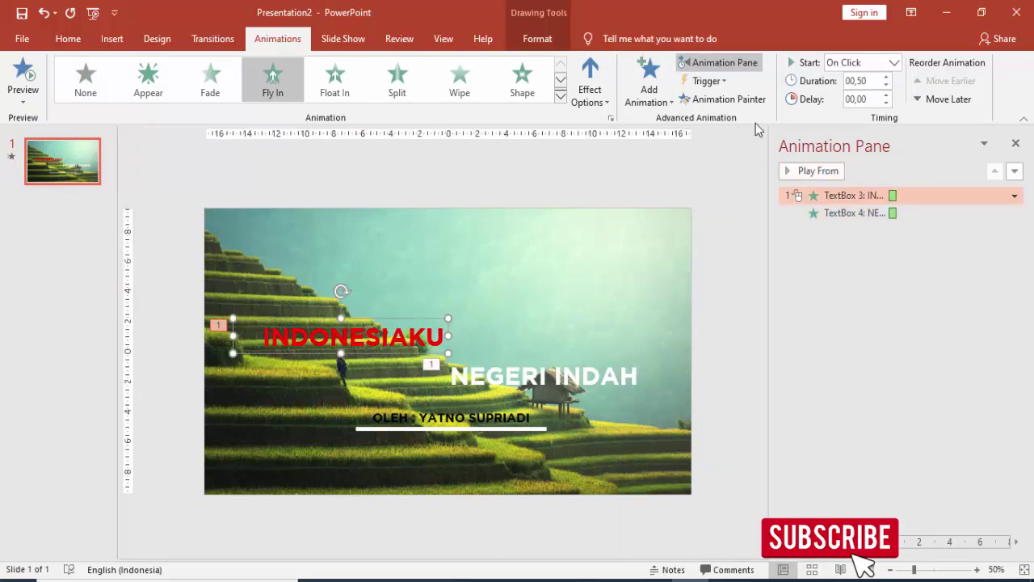
left_click(594, 95)
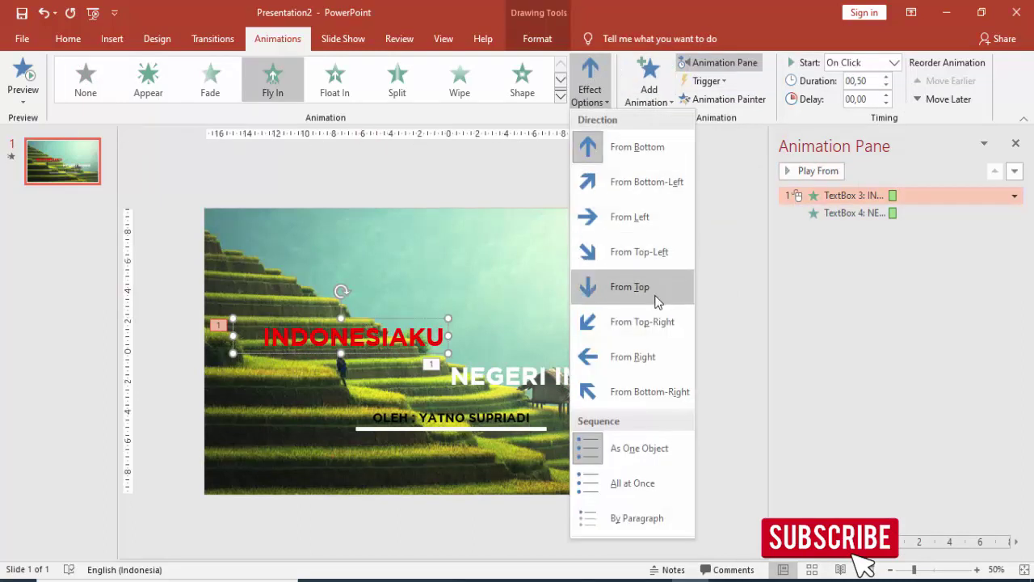
left_click(653, 355)
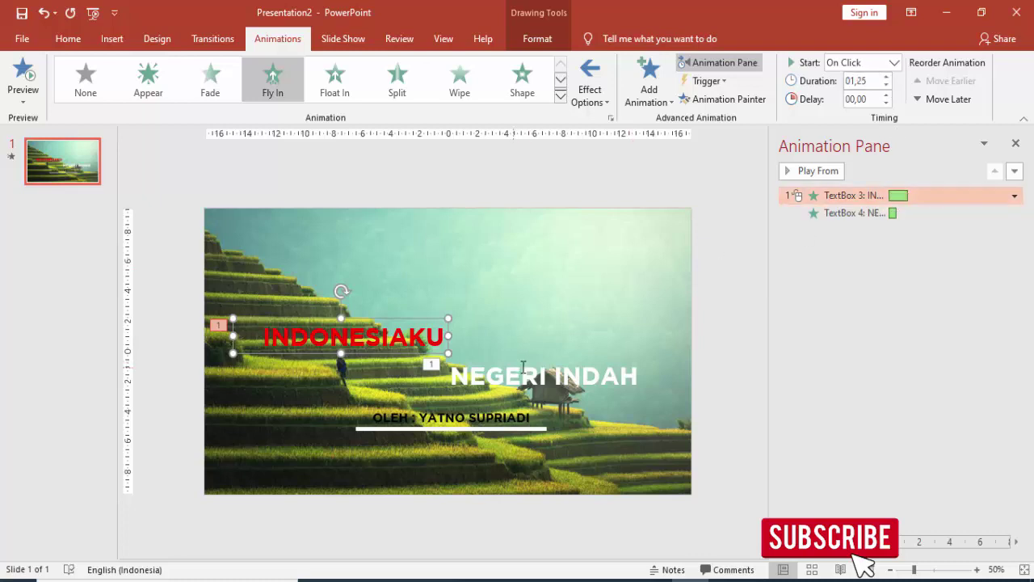
- Give INDONESIAKU's Fly In a 1,25-second smooth end
right_click(928, 196)
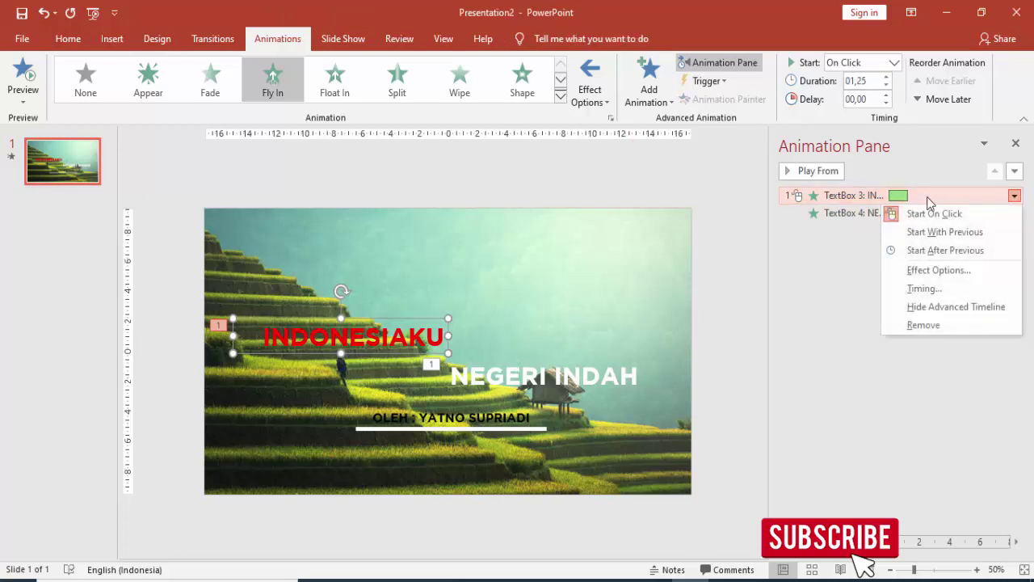
left_click(910, 267)
left_click_drag(477, 260, 521, 260)
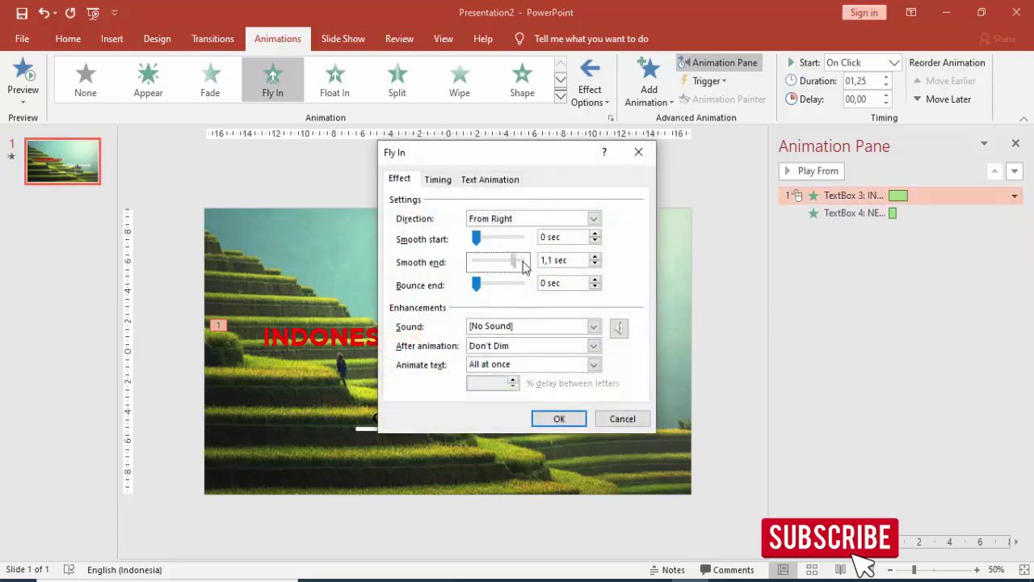
left_click(559, 422)
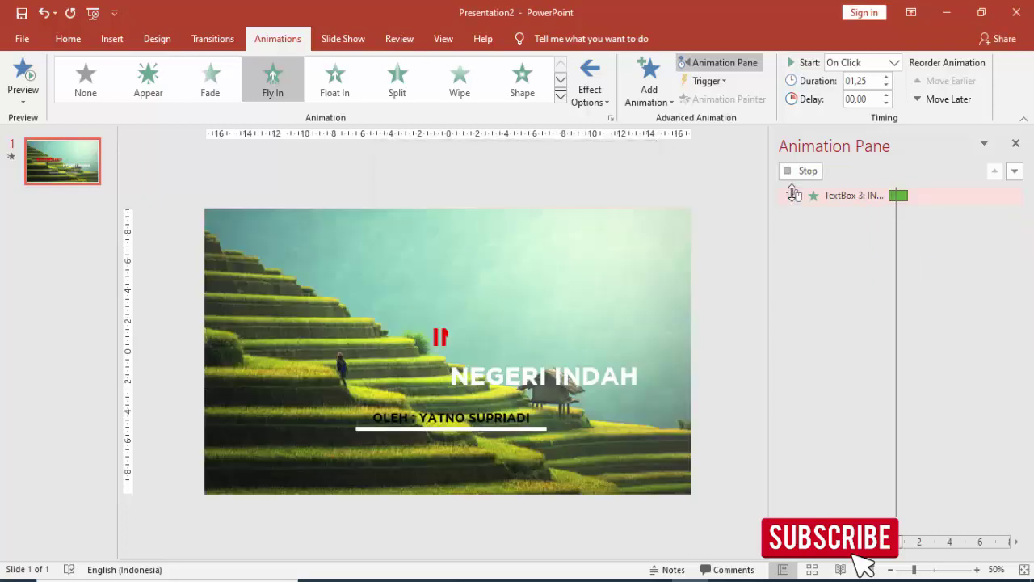
- Give NEGERI INDAH's Fly In a 1,25-second smooth end
left_click(582, 373)
left_click(579, 361)
left_click(582, 360)
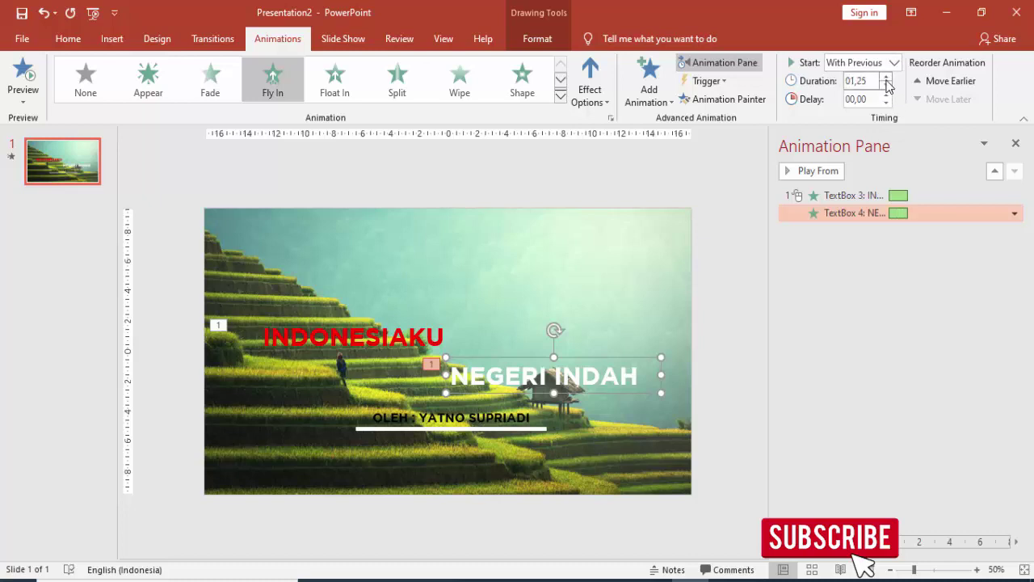
double_click(926, 214)
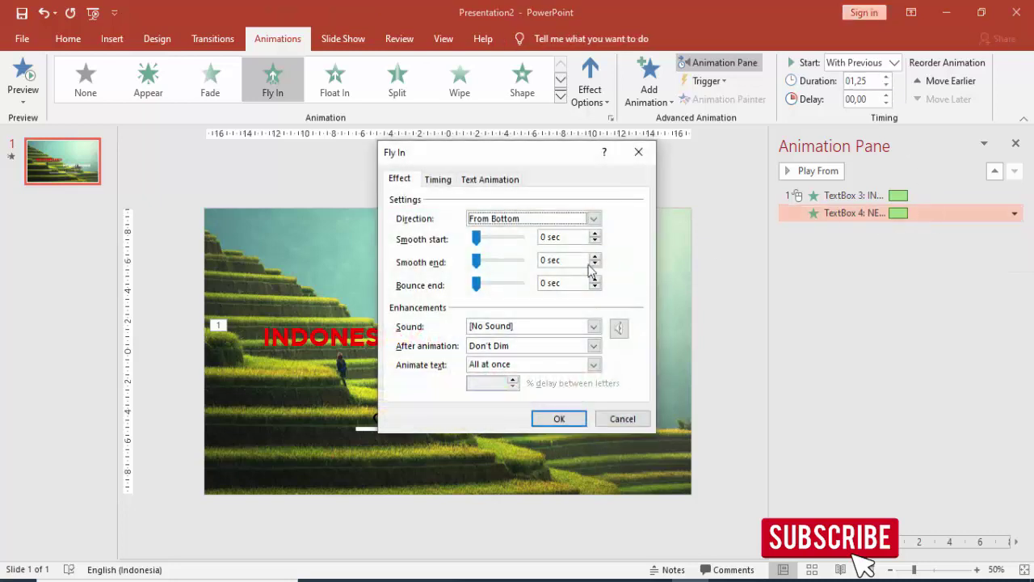
left_click_drag(477, 273, 521, 260)
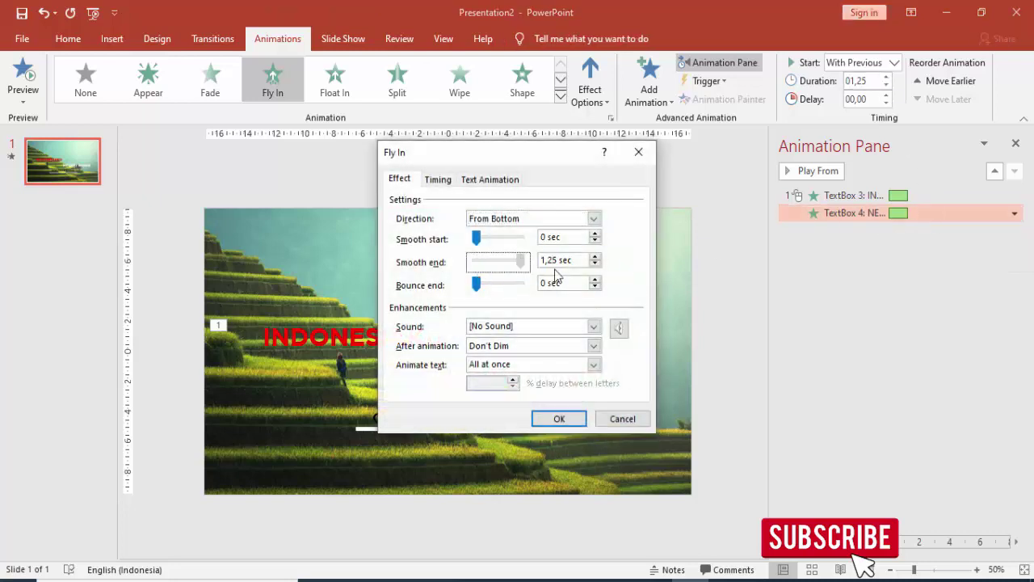
left_click(559, 419)
- Make NEGERI INDAH fly in From Left and preview from INDONESIAKU onward
left_click(591, 85)
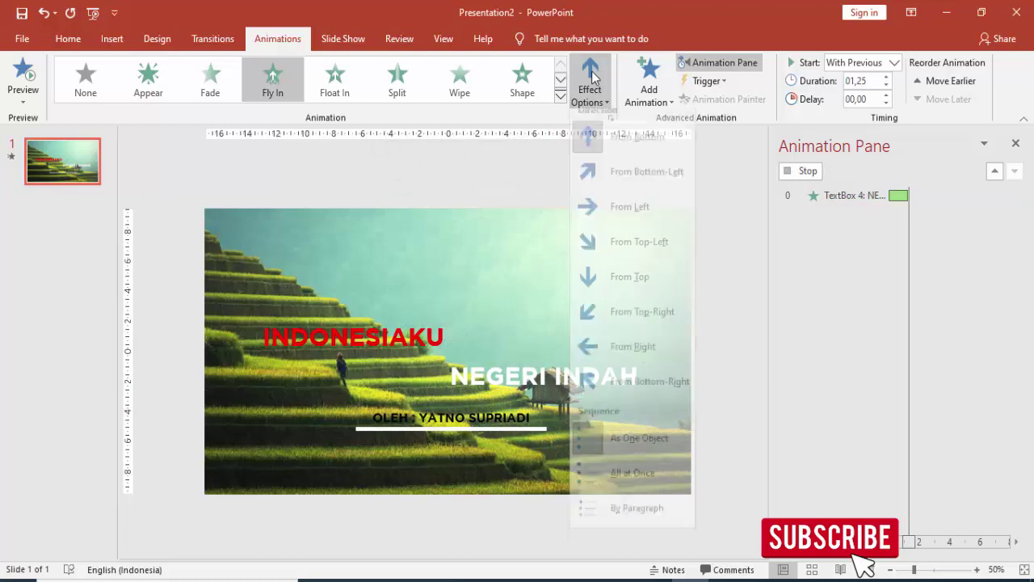
left_click(629, 216)
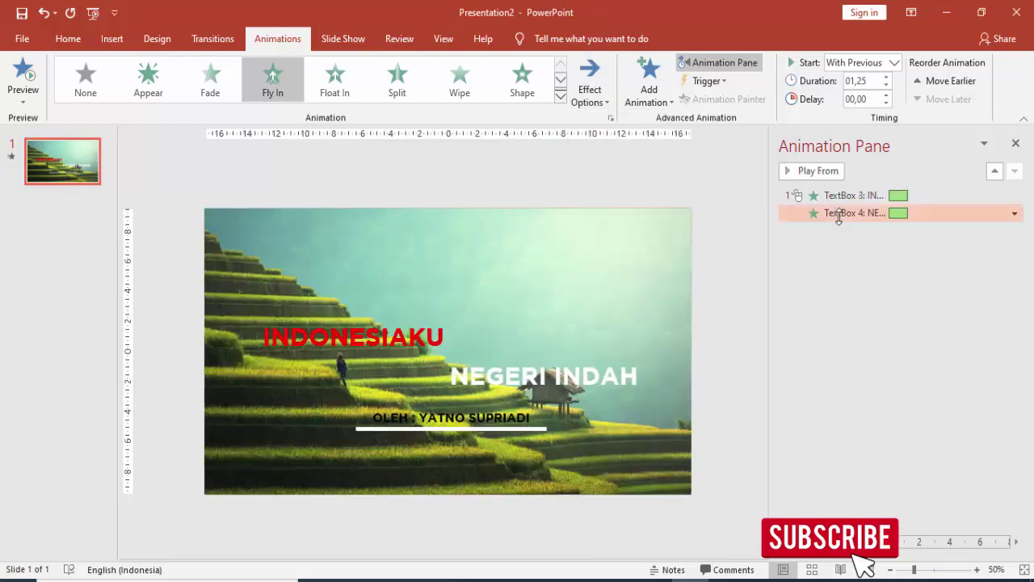
left_click(846, 195)
left_click(831, 171)
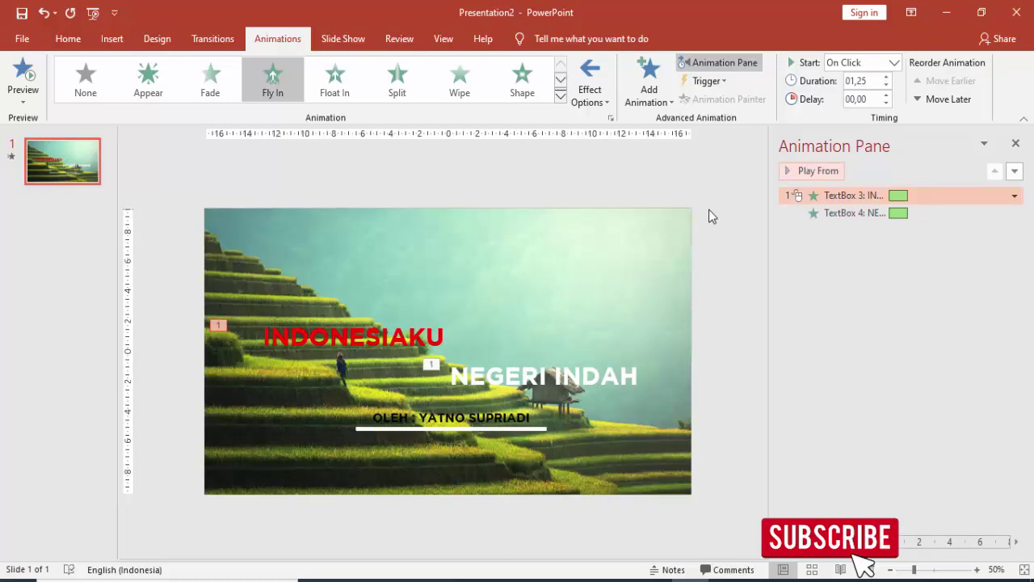
- Give the byline text box a Fly In entrance
left_click(497, 422)
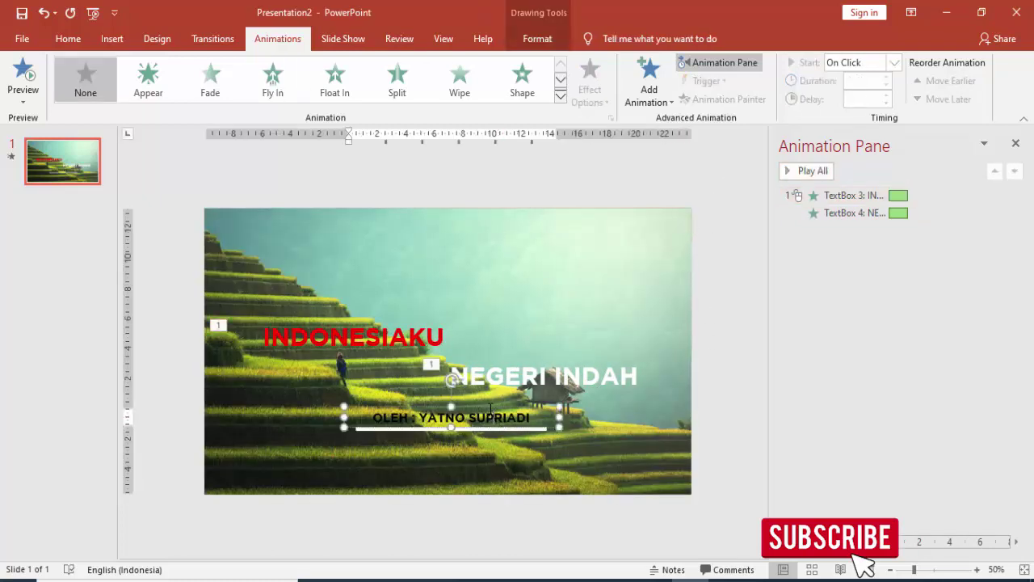
left_click_drag(489, 406, 488, 405)
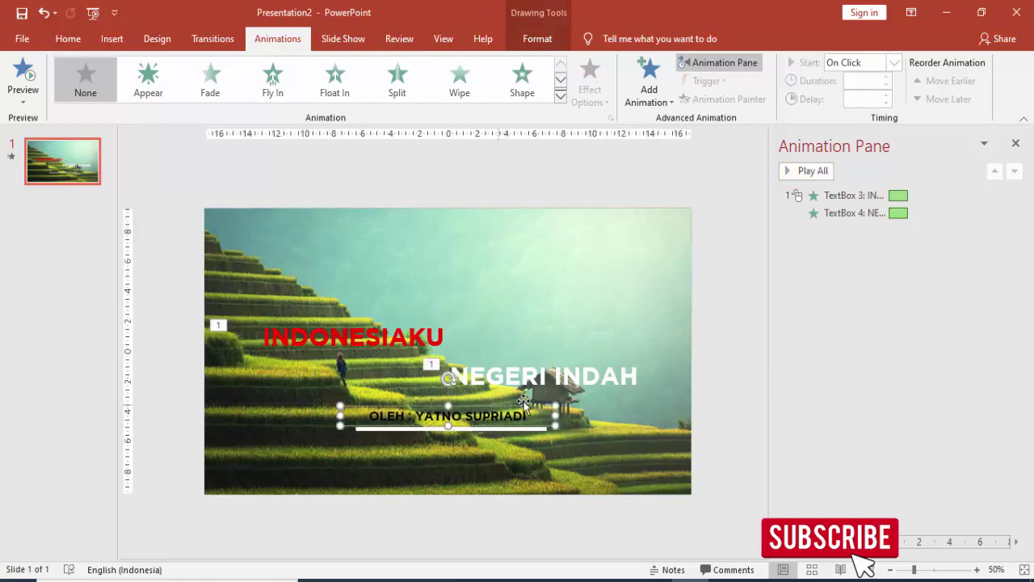
left_click(650, 85)
left_click(781, 152)
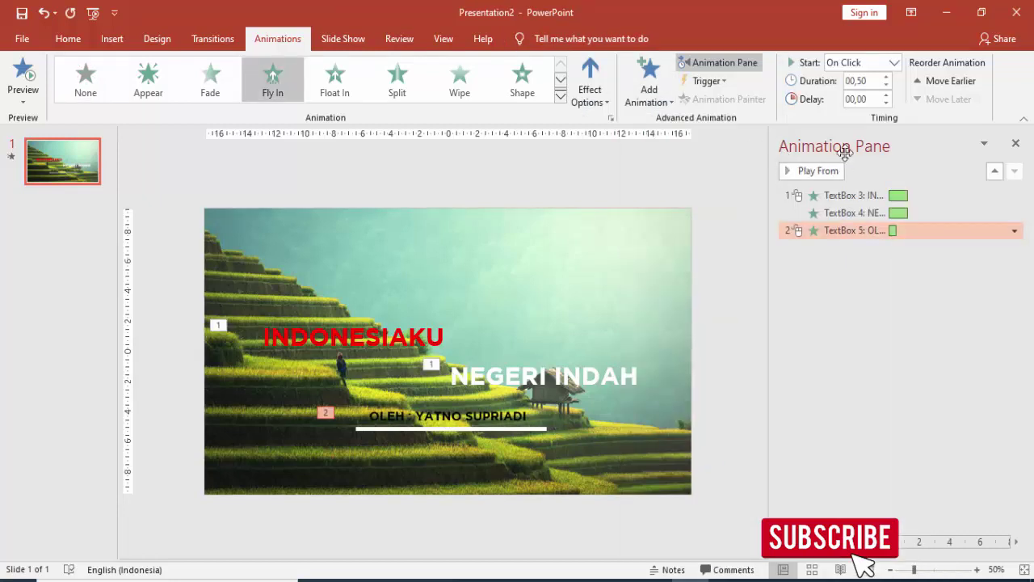
- Start the byline Fly In After Previous, lasting 01,00 with a 1-second smooth end
left_click(894, 63)
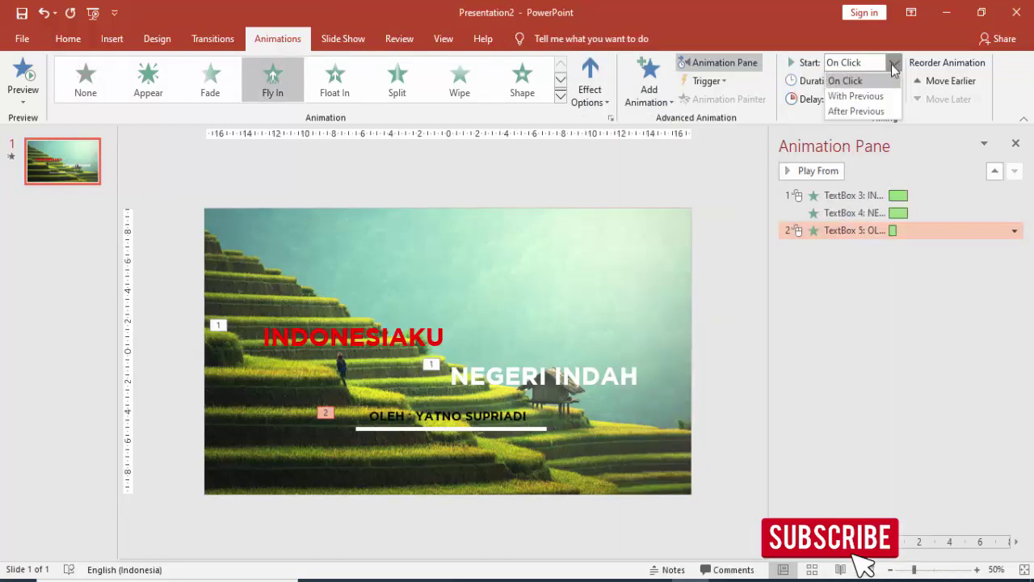
left_click(879, 111)
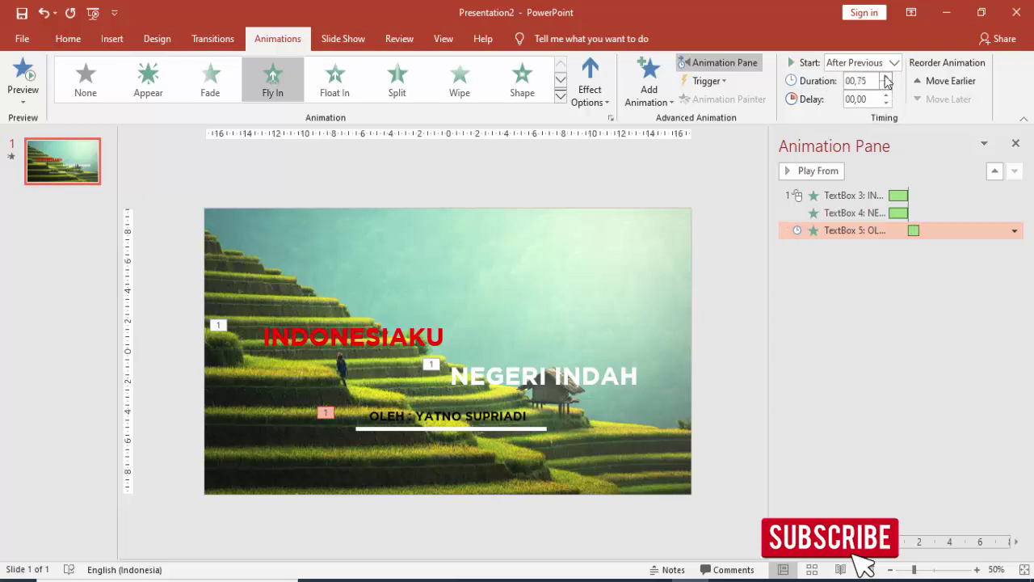
left_click(886, 76)
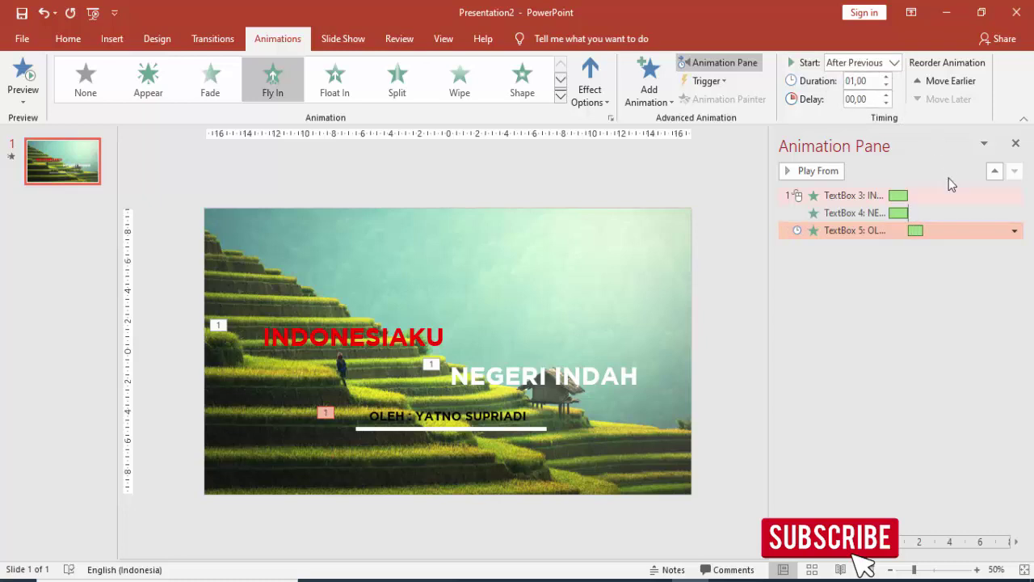
double_click(930, 232)
left_click_drag(477, 261, 522, 261)
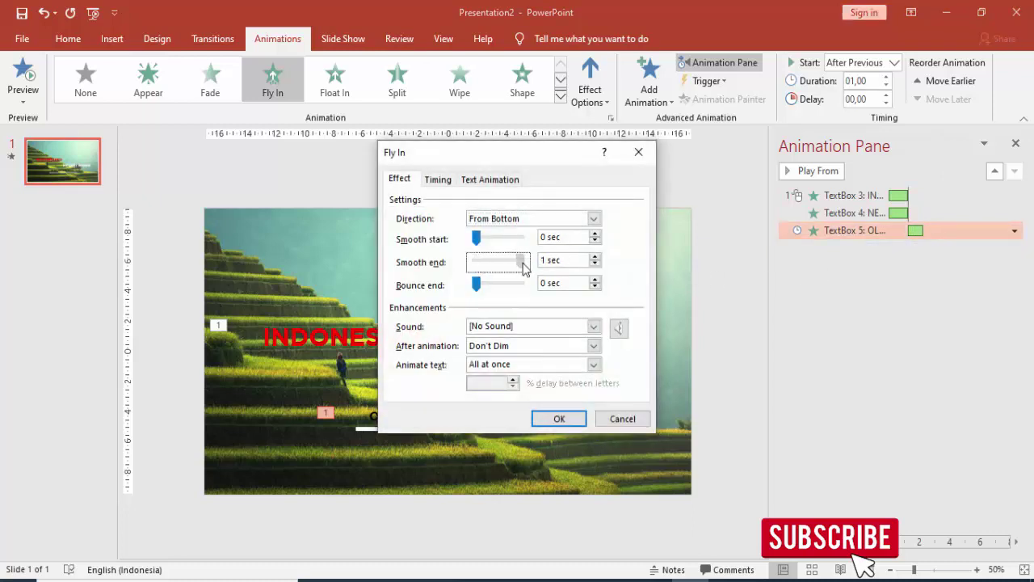
left_click(560, 419)
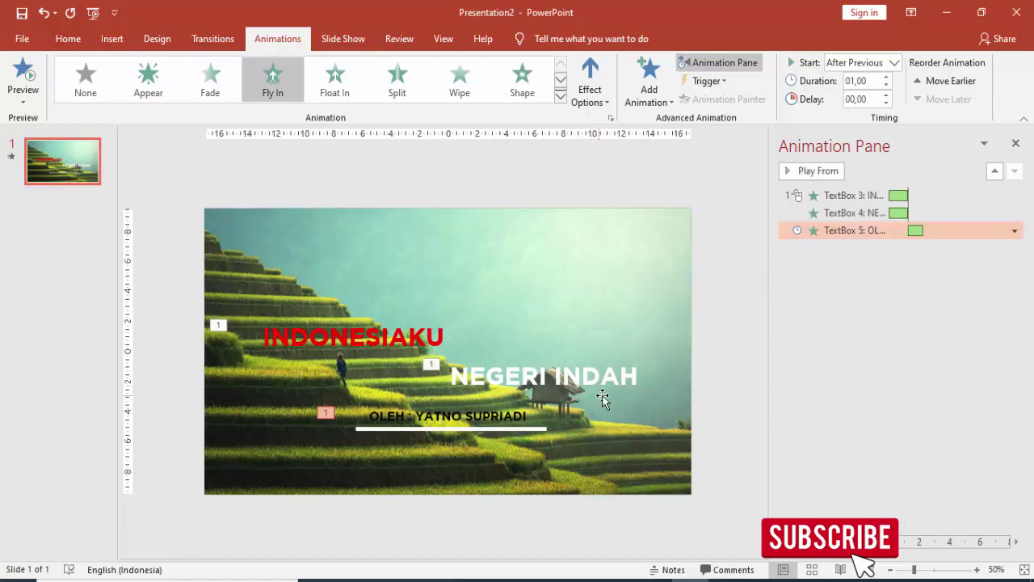
left_click(535, 407)
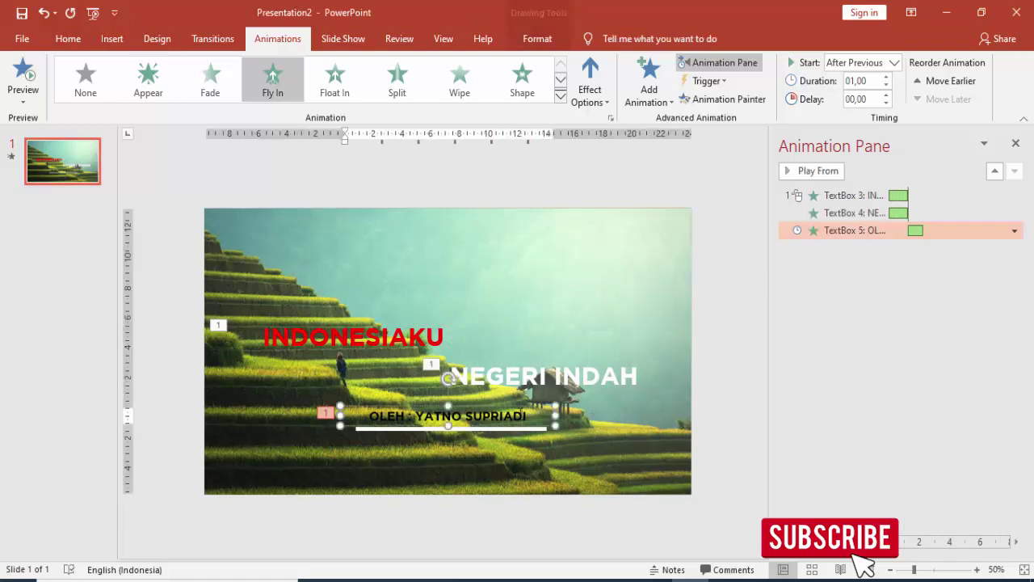
- Add a Grow/Shrink emphasis to the byline, starting After Previous with adjusted duration
left_click(648, 77)
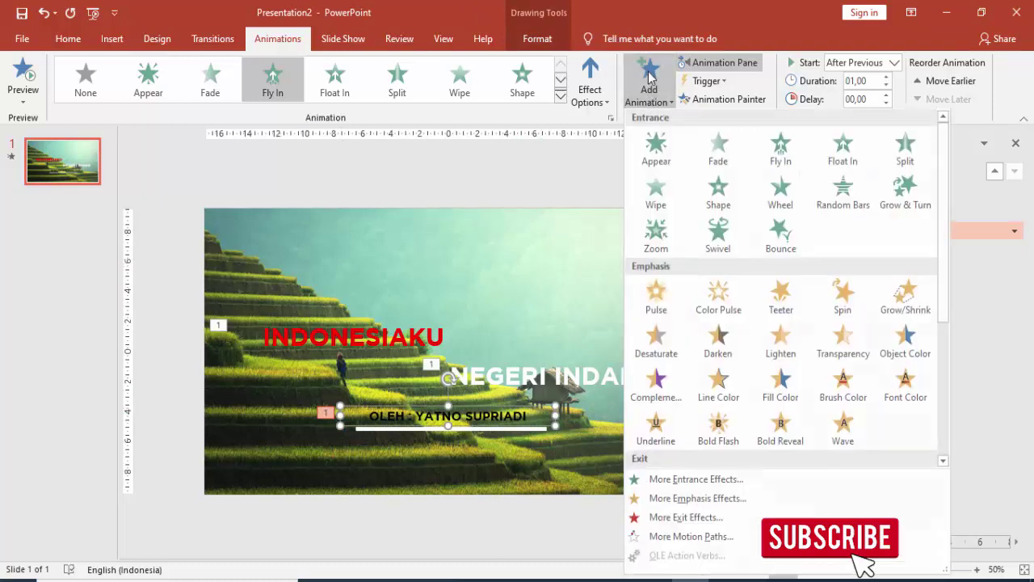
left_click(905, 299)
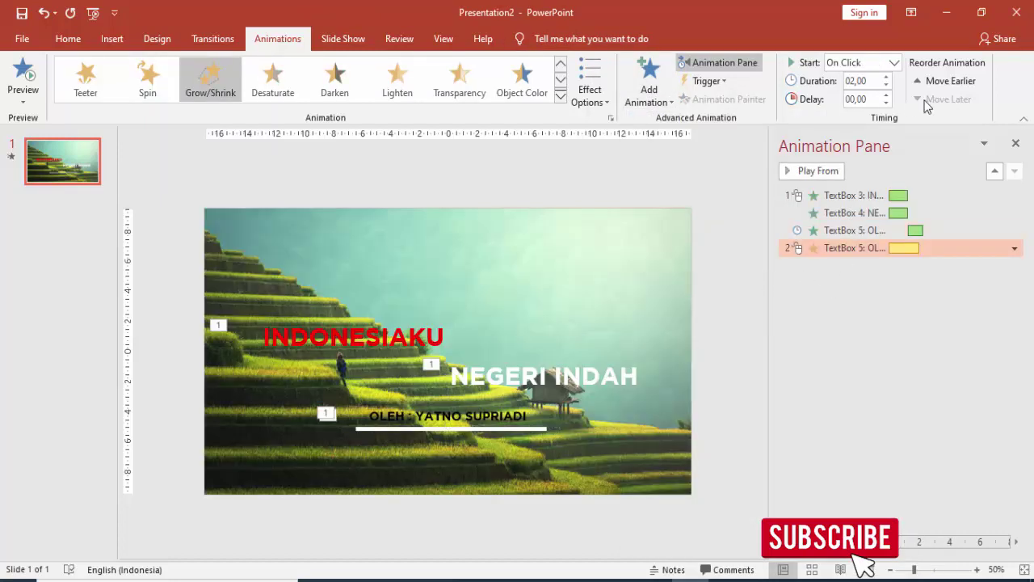
left_click(894, 63)
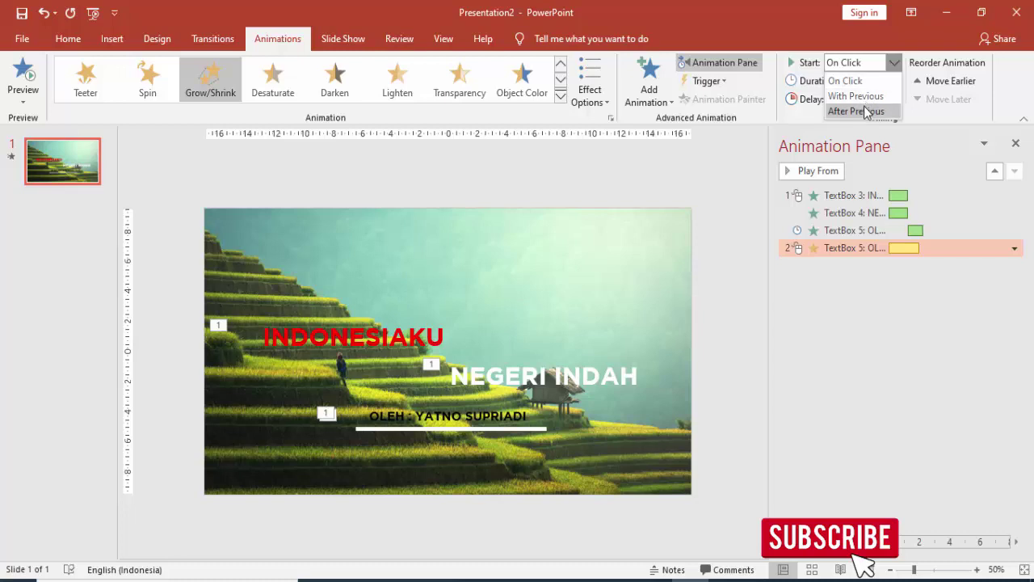
left_click(867, 109)
left_click(886, 85)
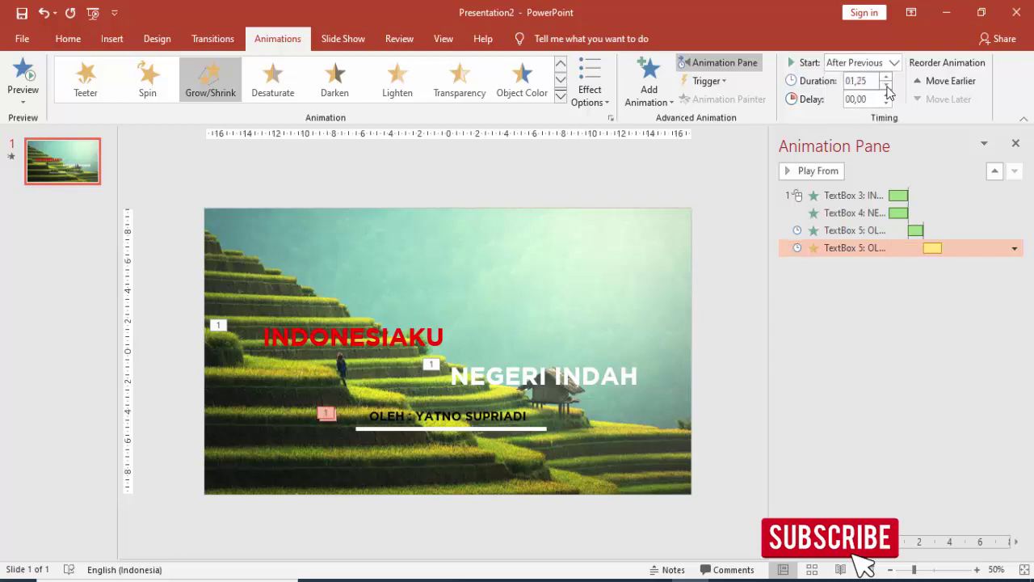
- Set the Grow/Shrink custom size to 130% with a 1-second smooth end
right_click(949, 251)
left_click(929, 322)
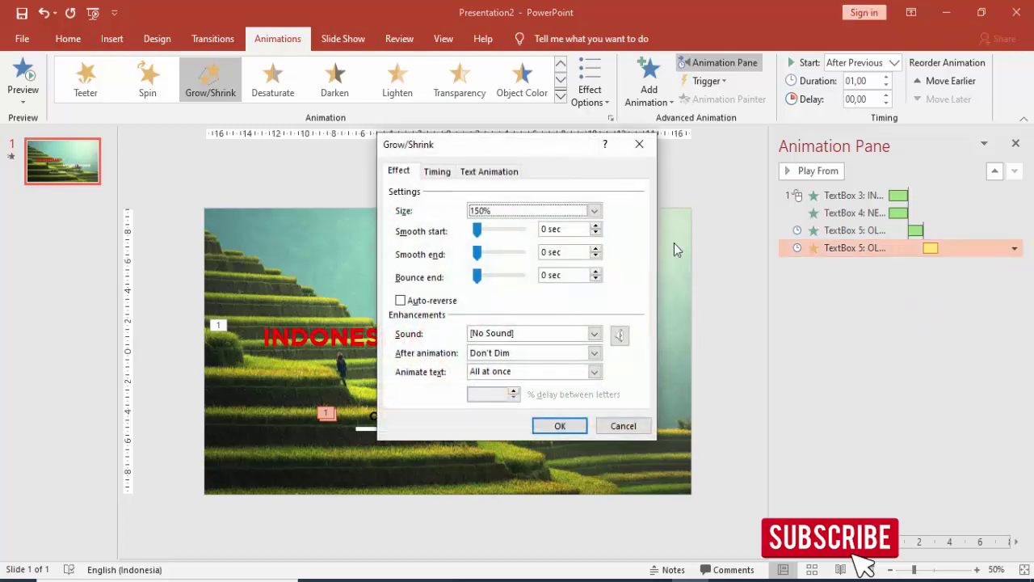
left_click(594, 210)
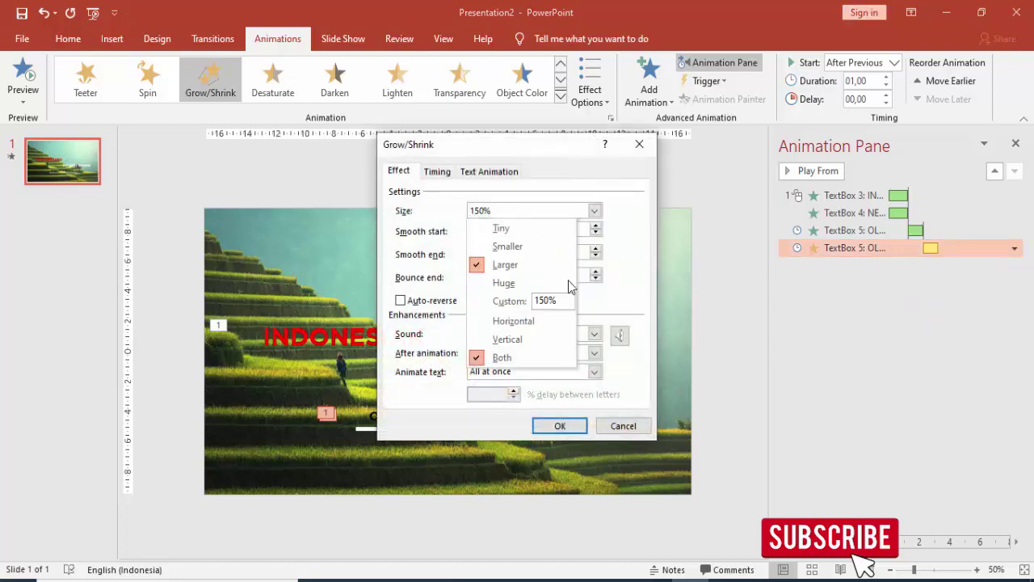
left_click(552, 301)
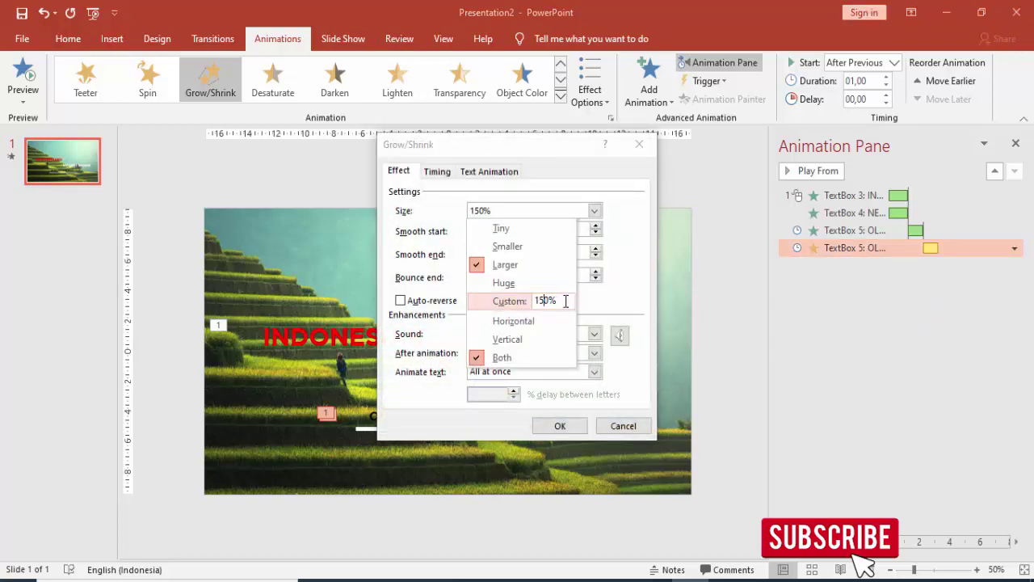
key("BackSpace")
type("3")
key("Return")
left_click(611, 308)
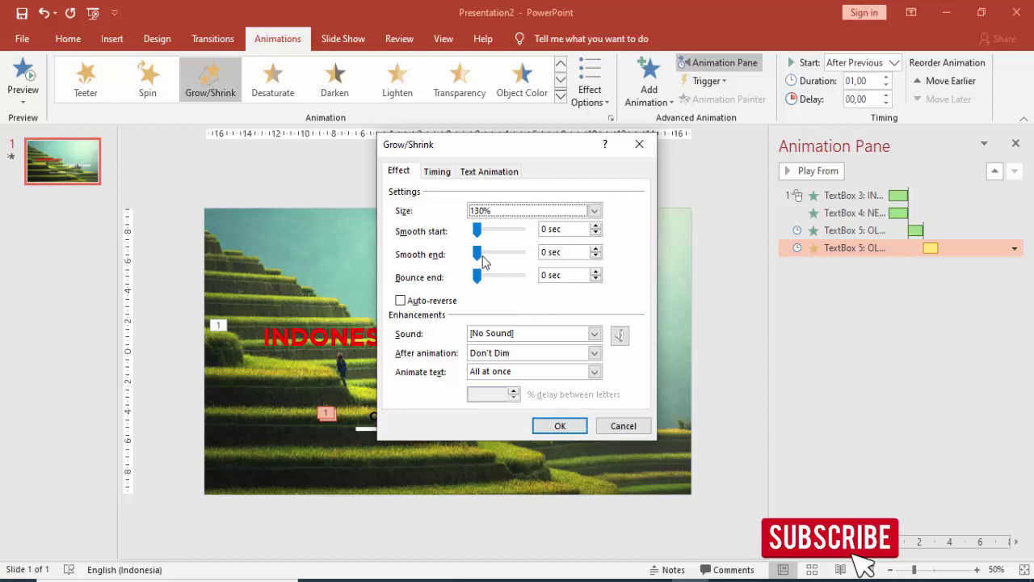
left_click_drag(483, 259, 526, 257)
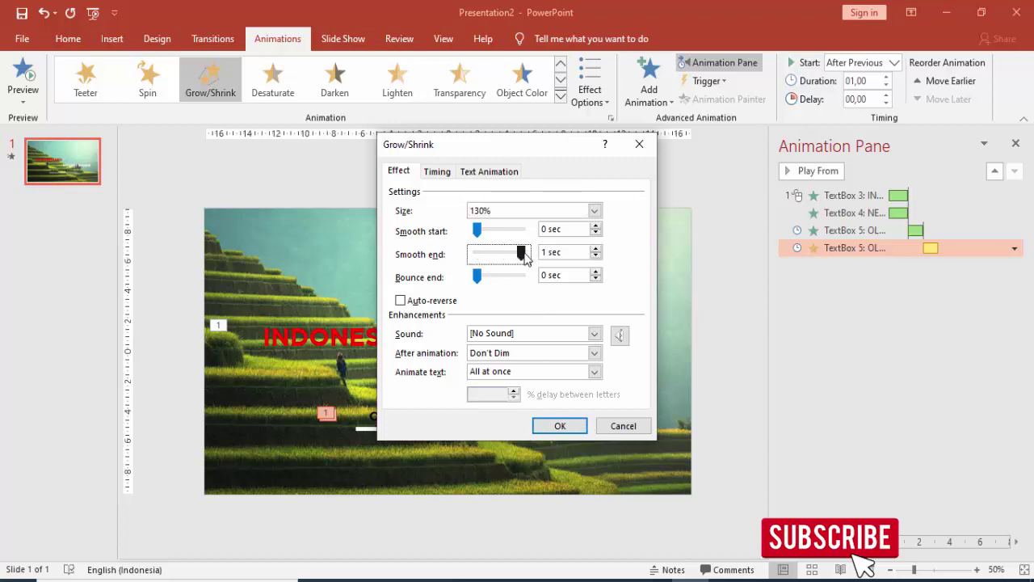
left_click(560, 426)
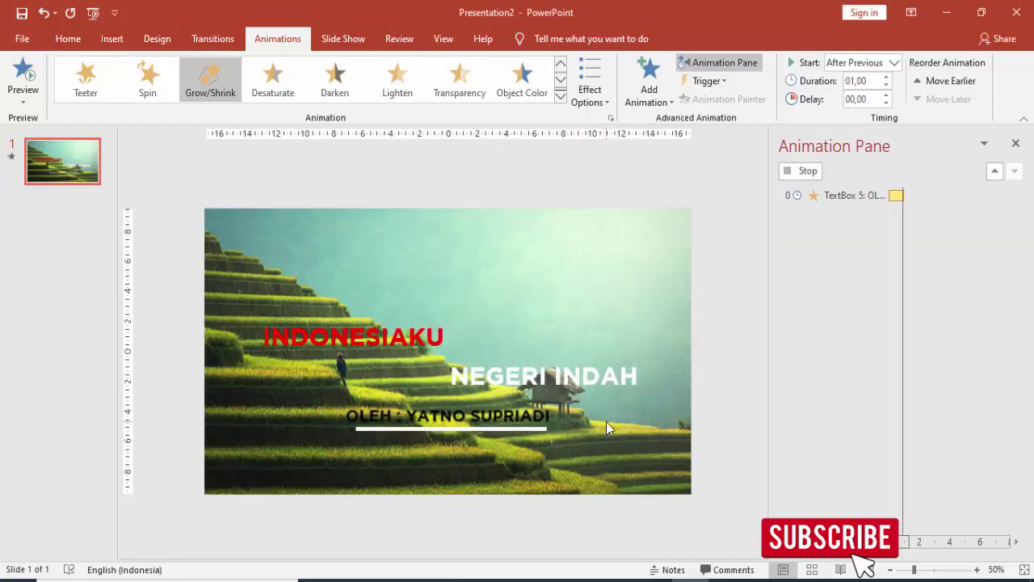
left_click(526, 430)
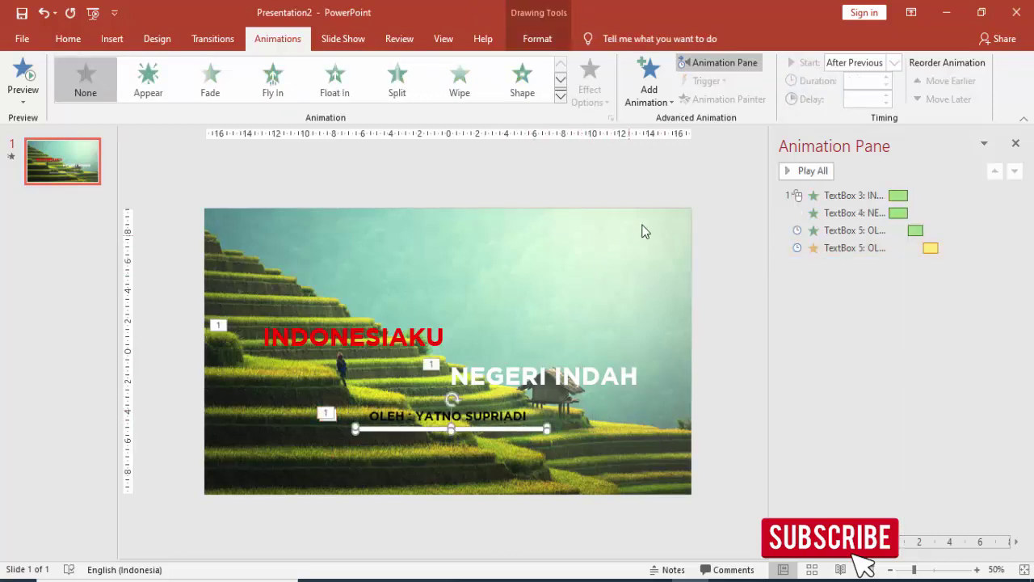
- Give the white line a Split entrance starting With Previous, then preview it
left_click(649, 85)
left_click(895, 164)
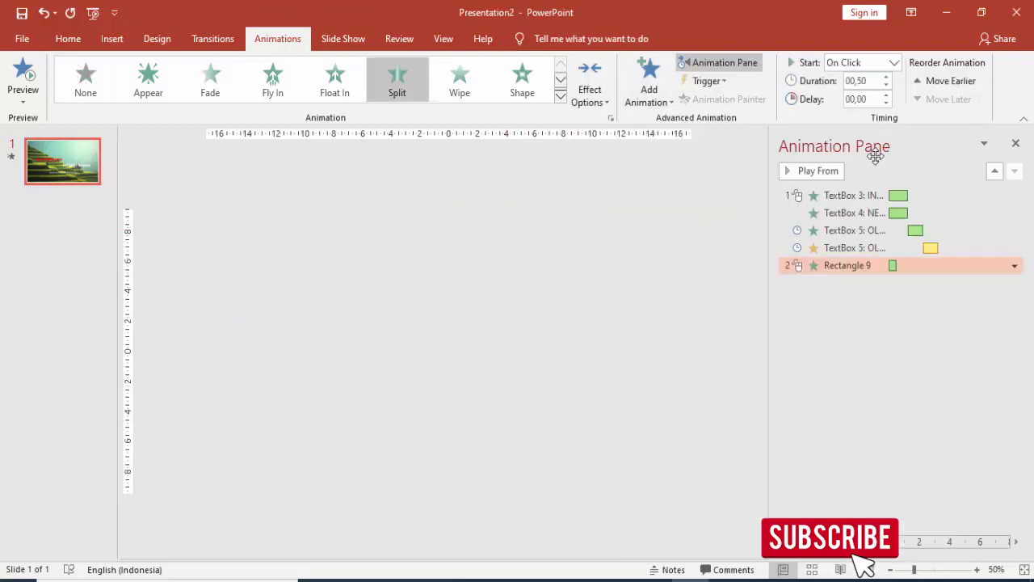
left_click(893, 62)
left_click(880, 94)
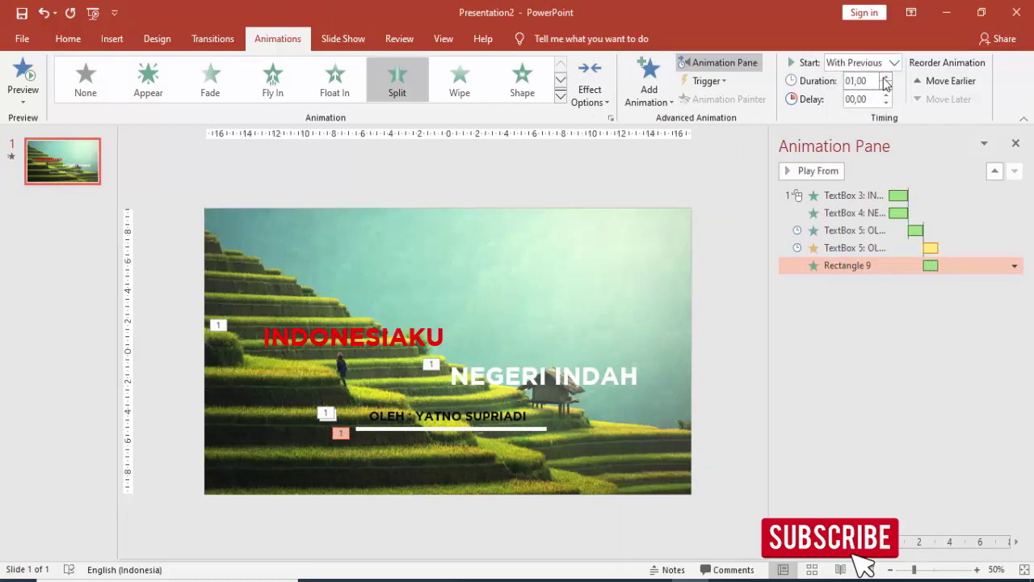
left_click(857, 248)
left_click(826, 175)
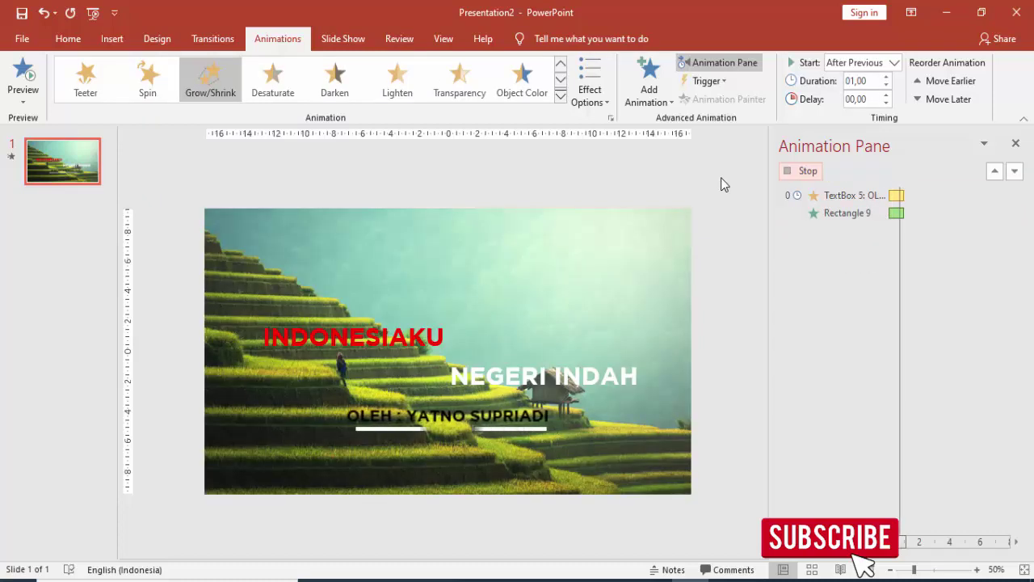
- Set the line's Split to Vertical Out and preview from the byline emphasis
left_click(535, 428)
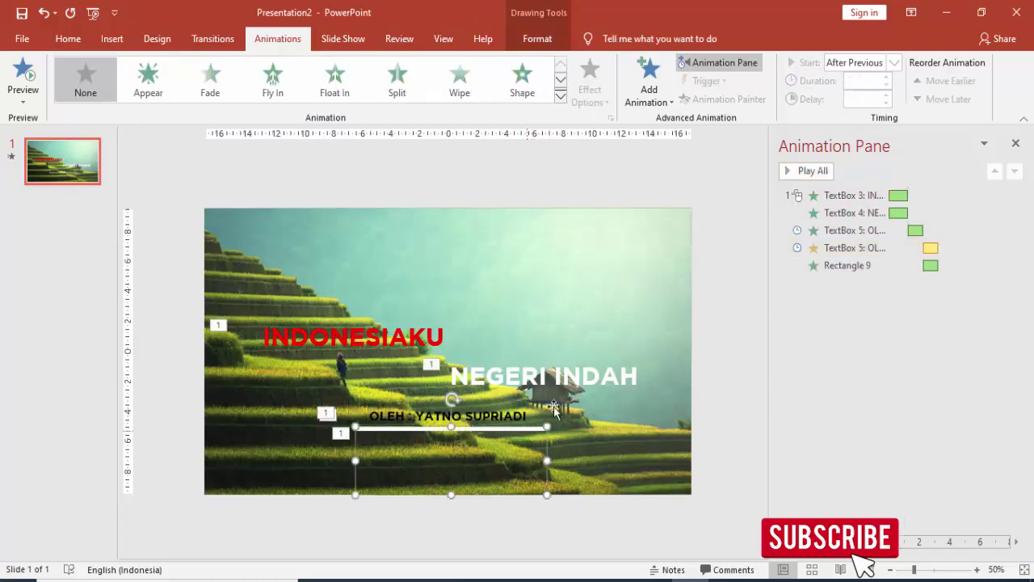
left_click(535, 427)
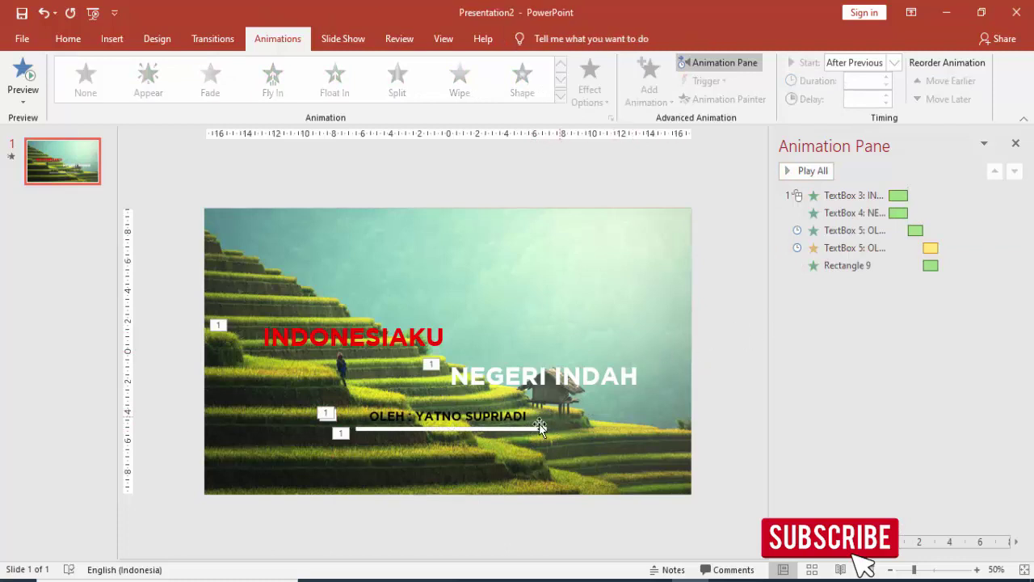
left_click(598, 89)
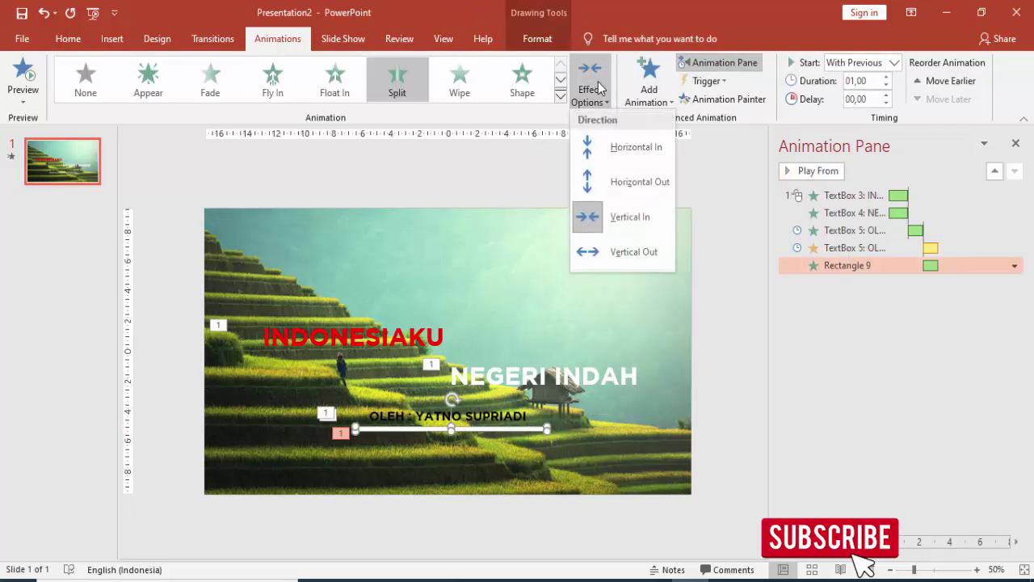
left_click(594, 251)
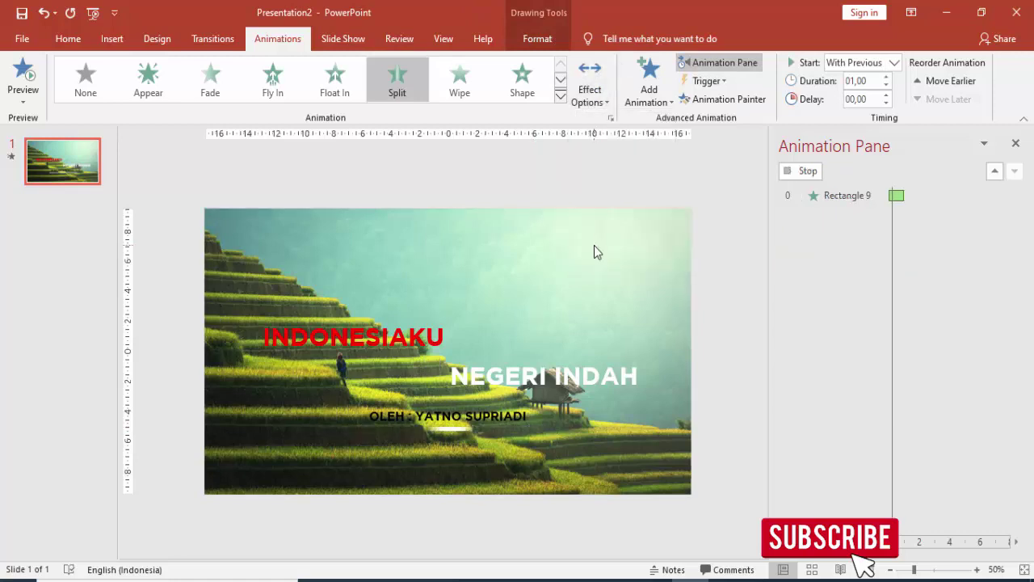
left_click(853, 248)
left_click(812, 171)
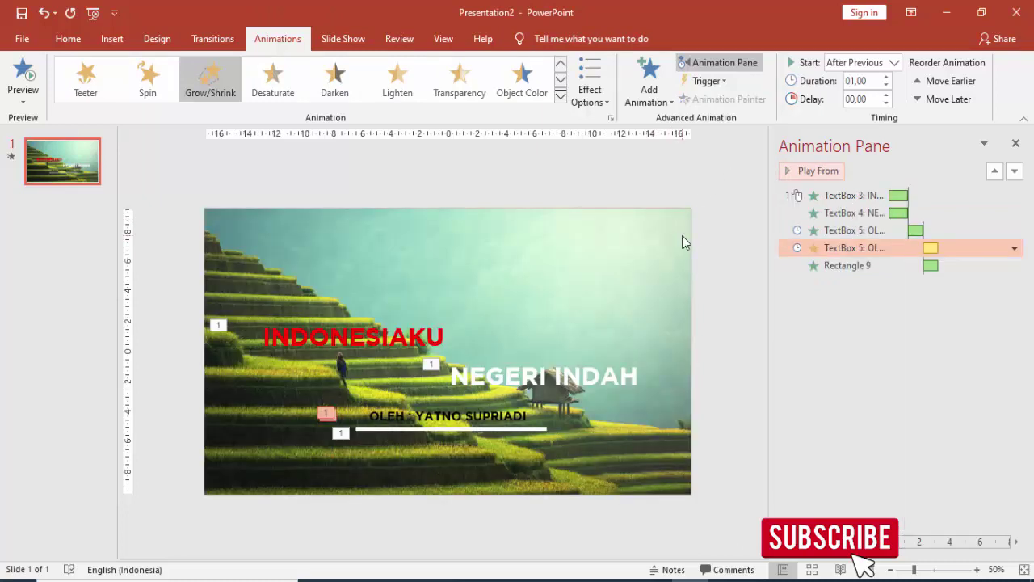
- Preview all slide animations from the start, then select INDONESIAKU
left_click(832, 196)
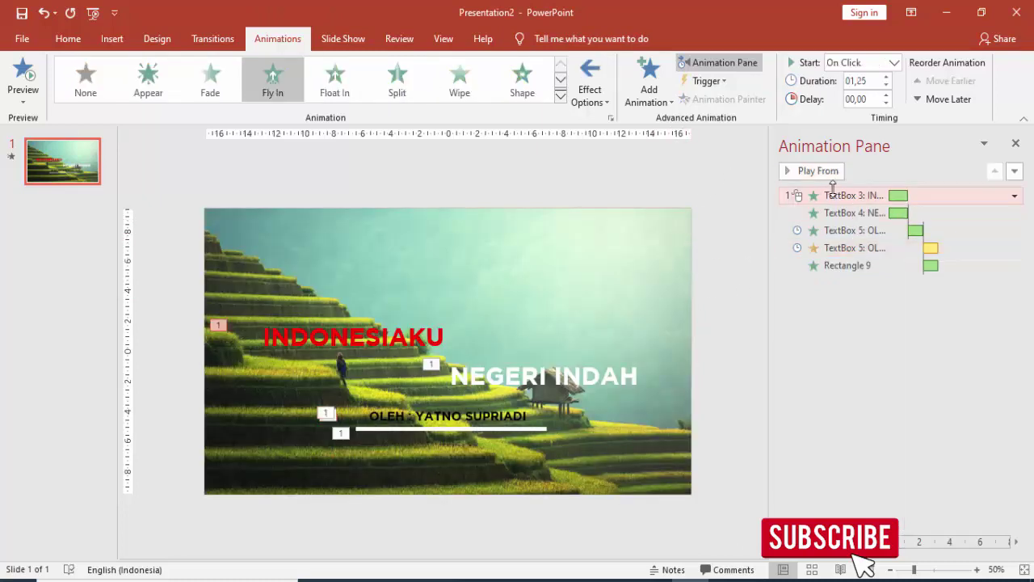
left_click(826, 171)
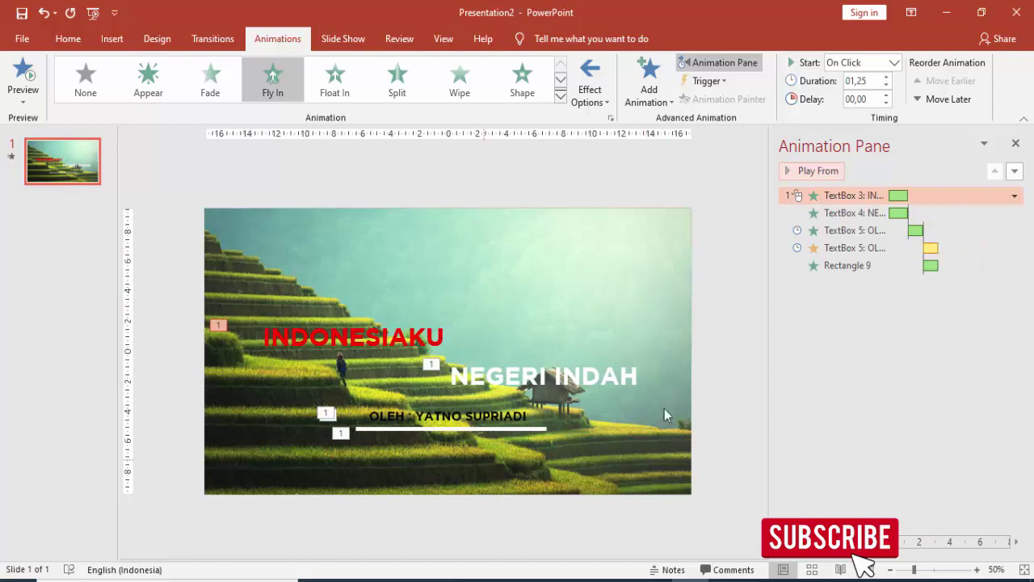
left_click(584, 373)
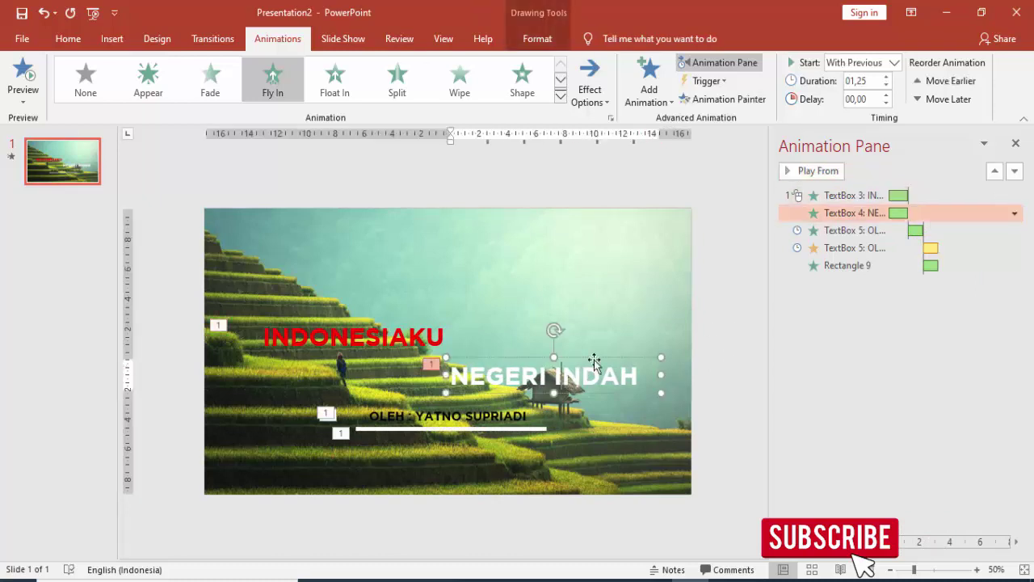
left_click(441, 336)
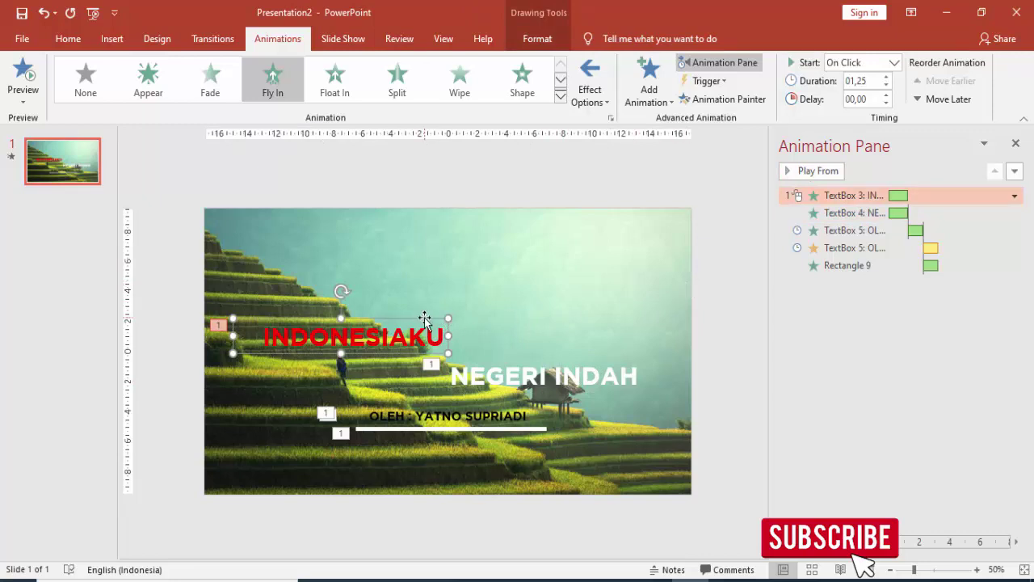
- Give INDONESIAKU a Fly Out exit To Right
left_click(646, 73)
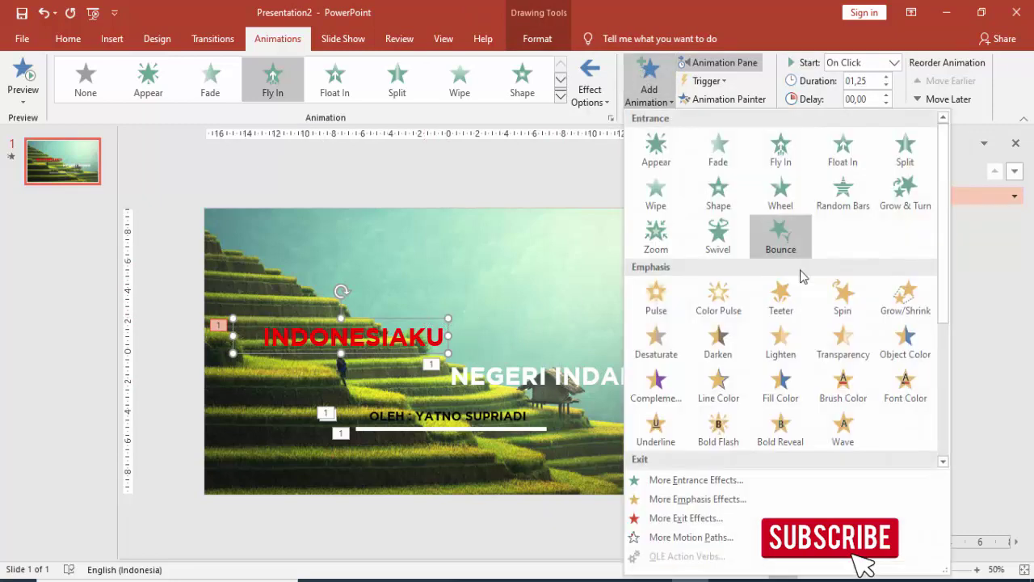
scroll(796, 274, "down", 3)
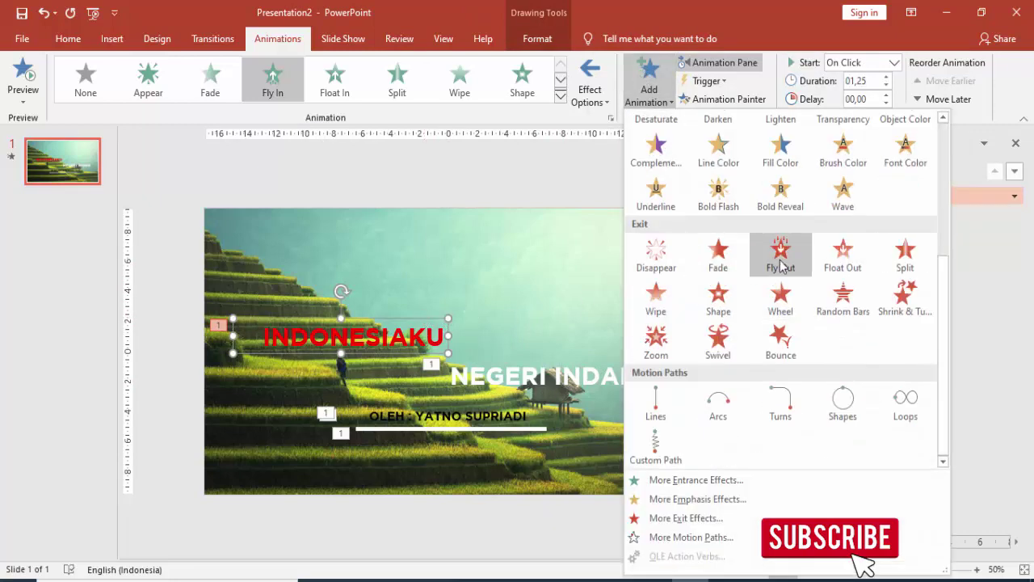
left_click(779, 252)
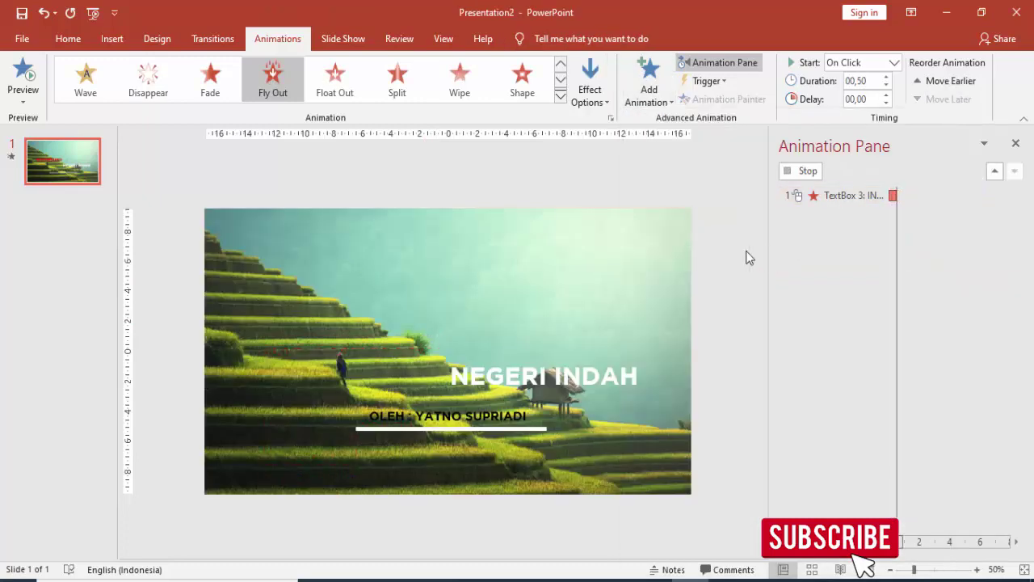
left_click(590, 84)
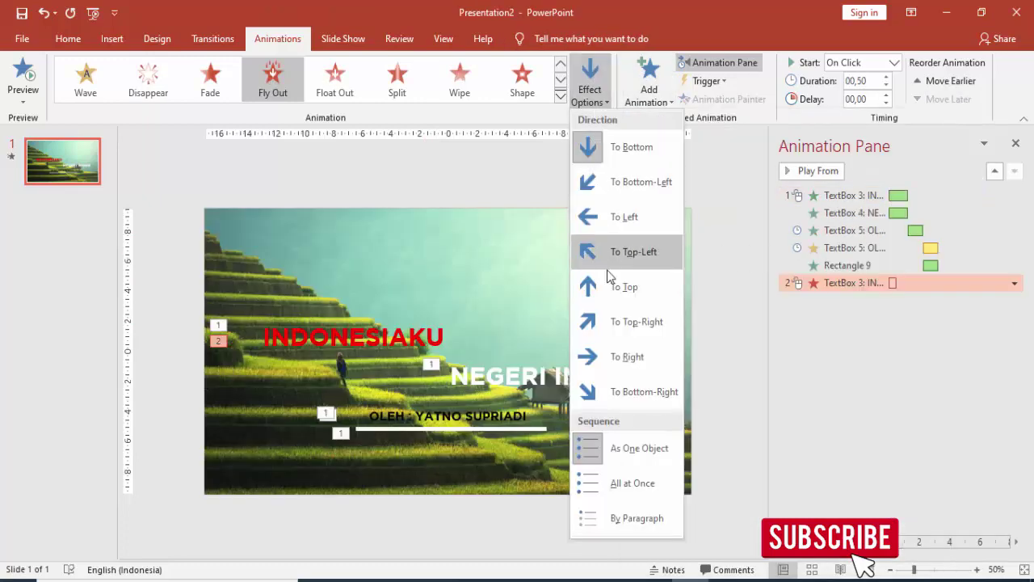
left_click(615, 347)
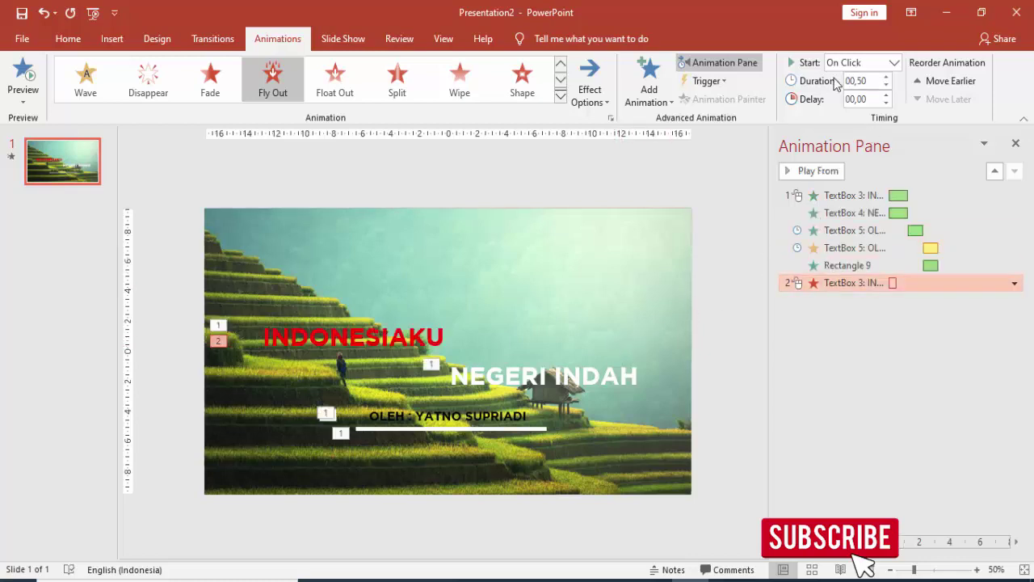
- Set the INDONESIAKU exit to 01,00 duration with a 1-second smooth start
left_click(885, 78)
left_click(886, 79)
double_click(897, 284)
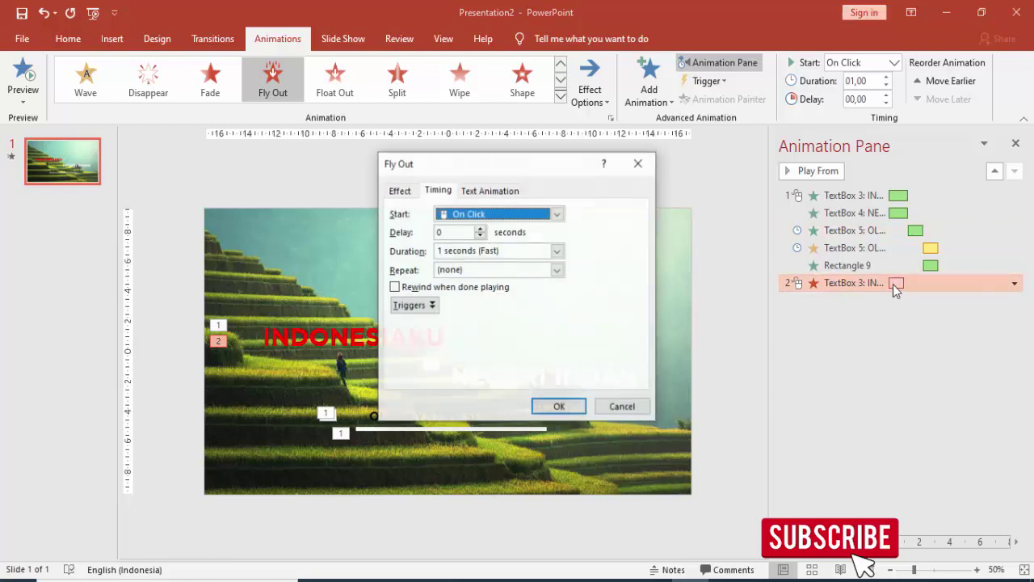
left_click(401, 191)
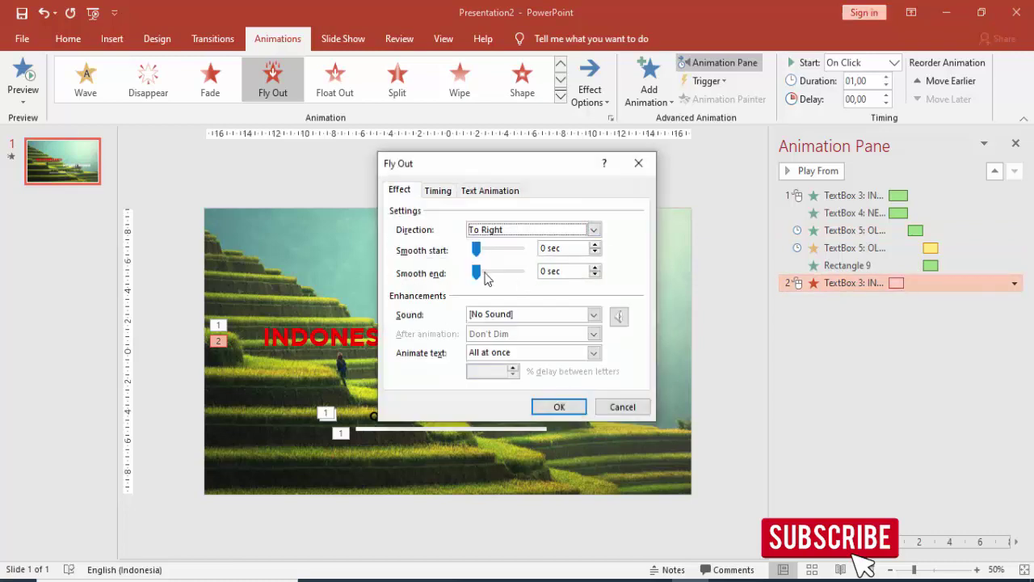
left_click_drag(477, 250, 524, 250)
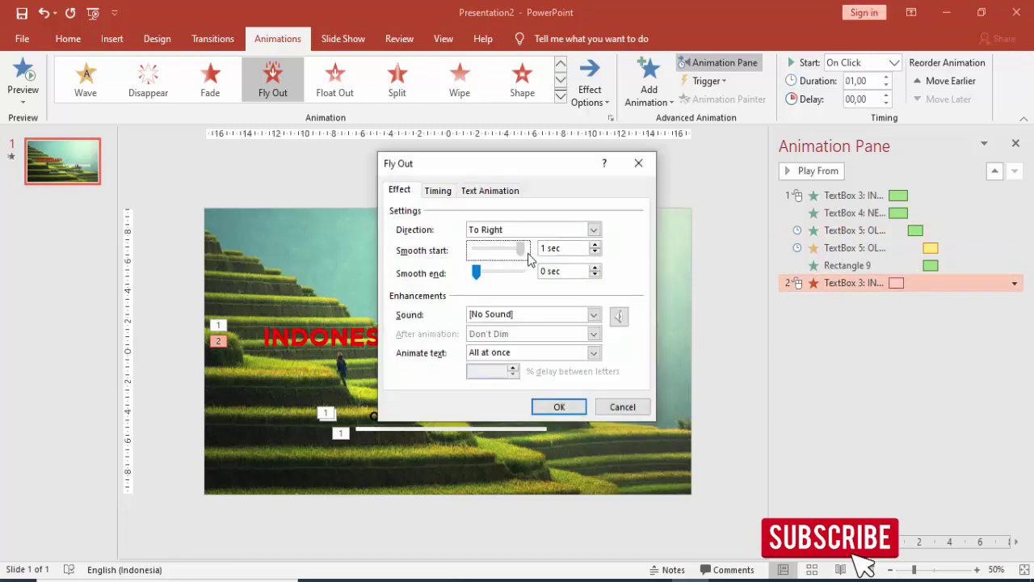
left_click(559, 406)
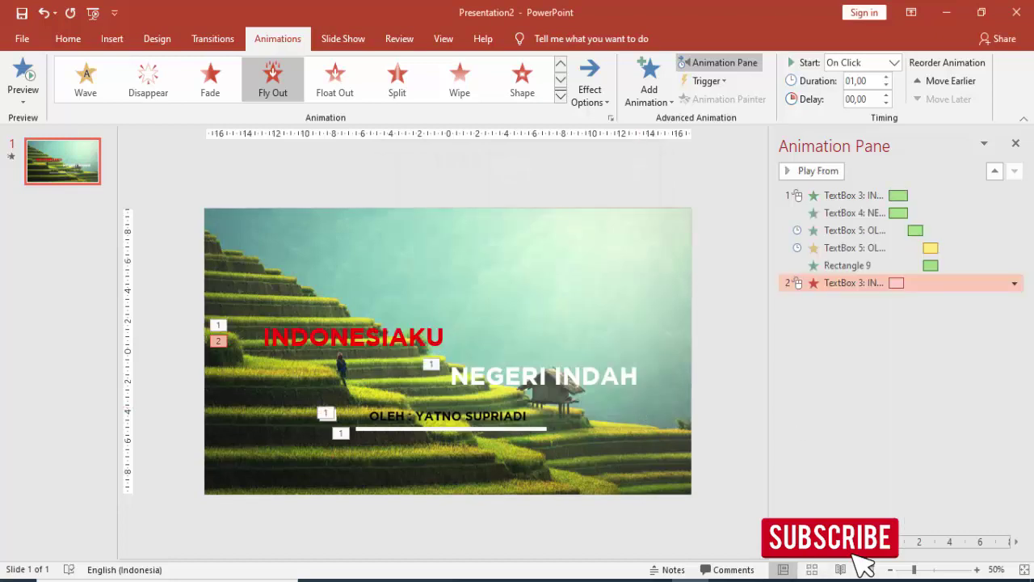
left_click(609, 376)
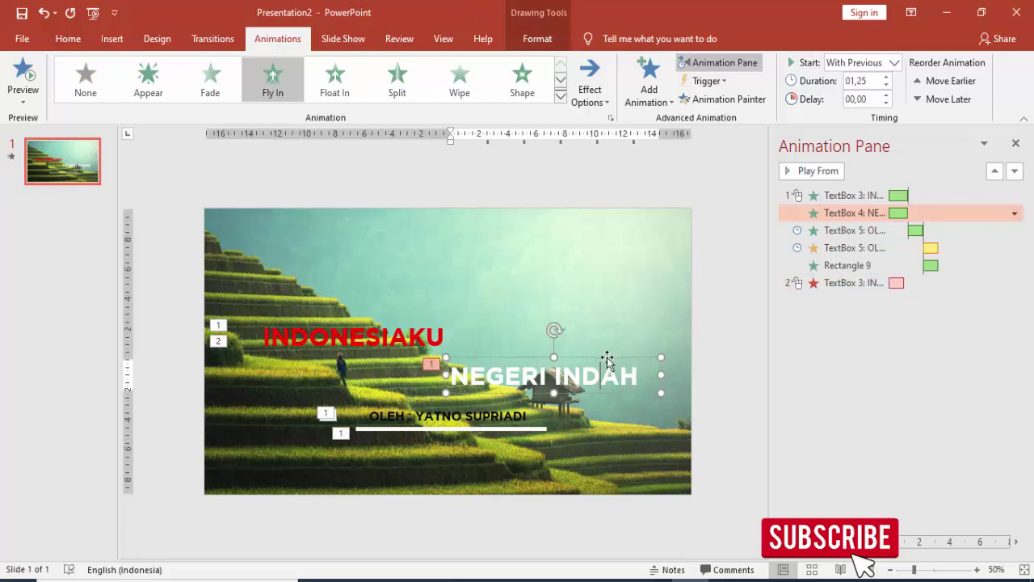
- Give NEGERI INDAH a Fly Out exit To Left
left_click(607, 358)
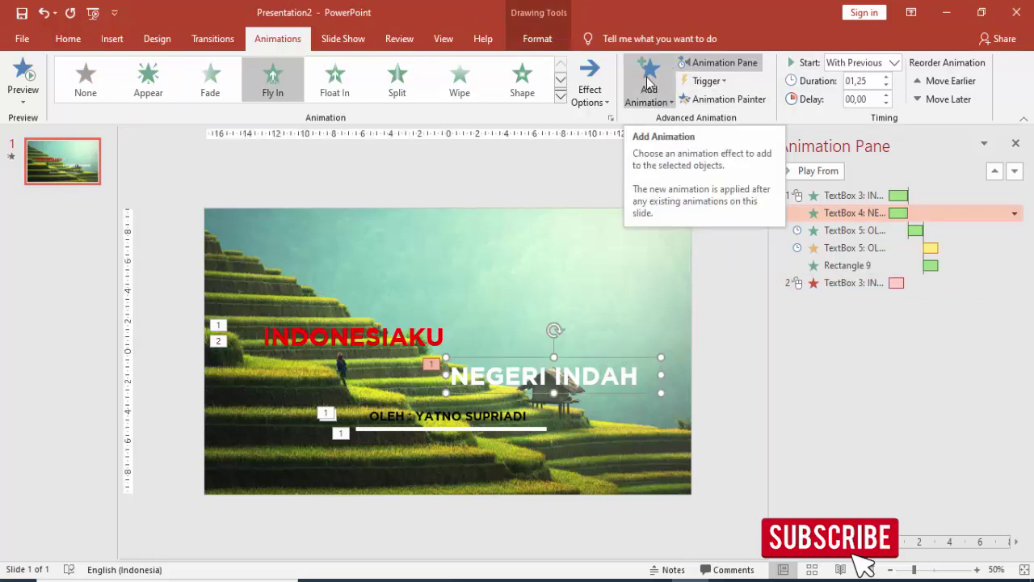
left_click(648, 81)
scroll(800, 307, "down", 5)
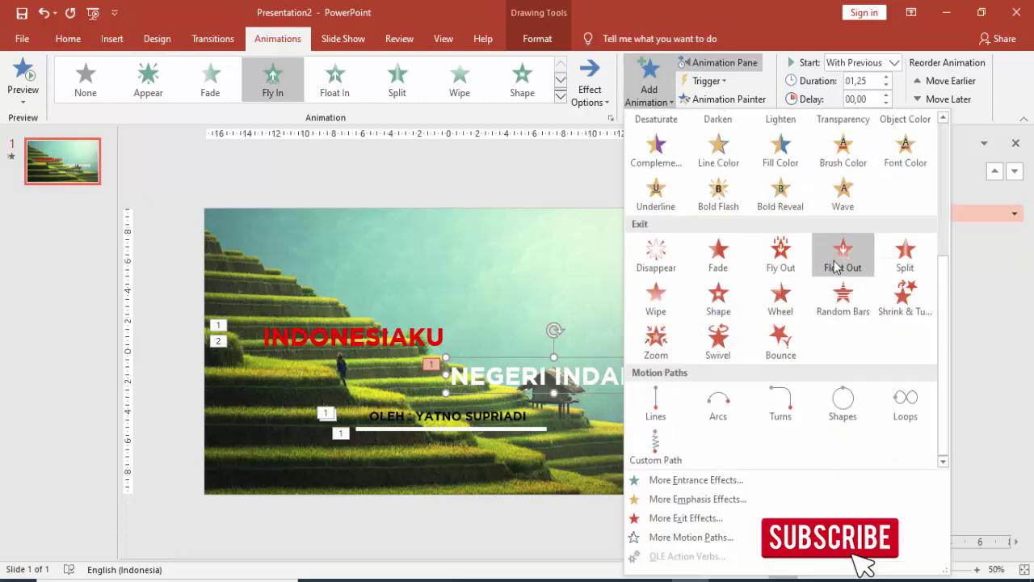
left_click(781, 255)
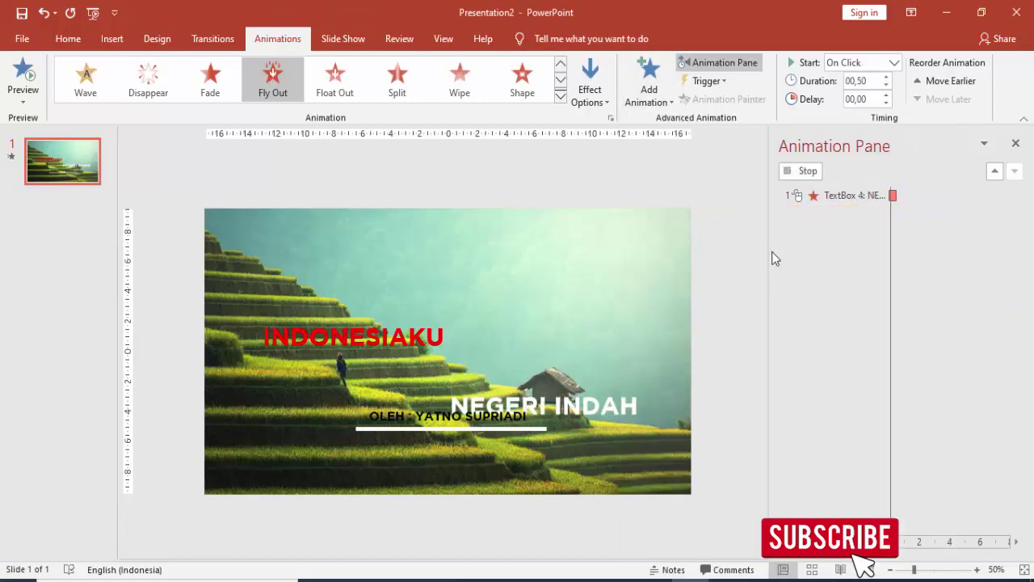
left_click(596, 81)
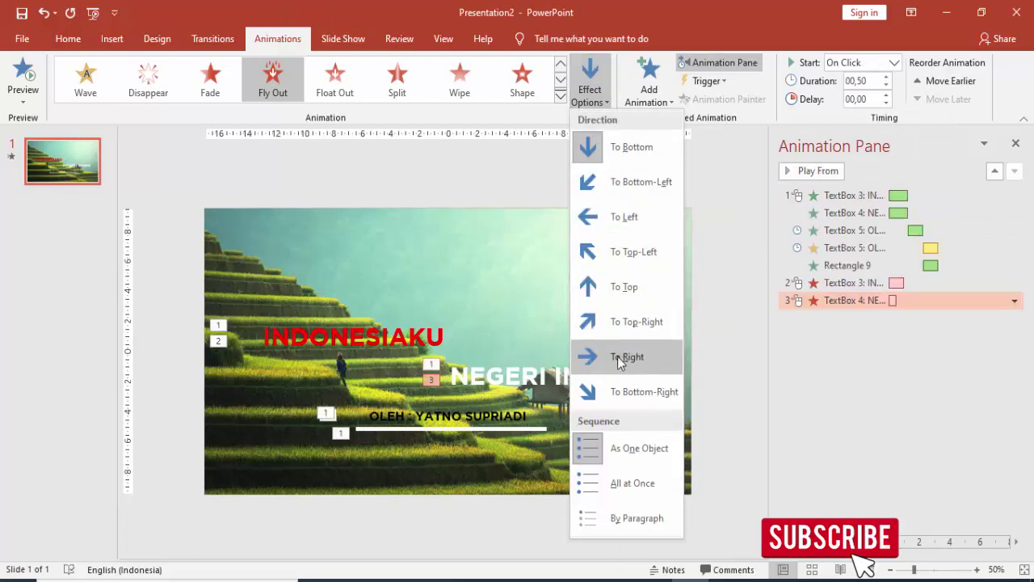
left_click(628, 217)
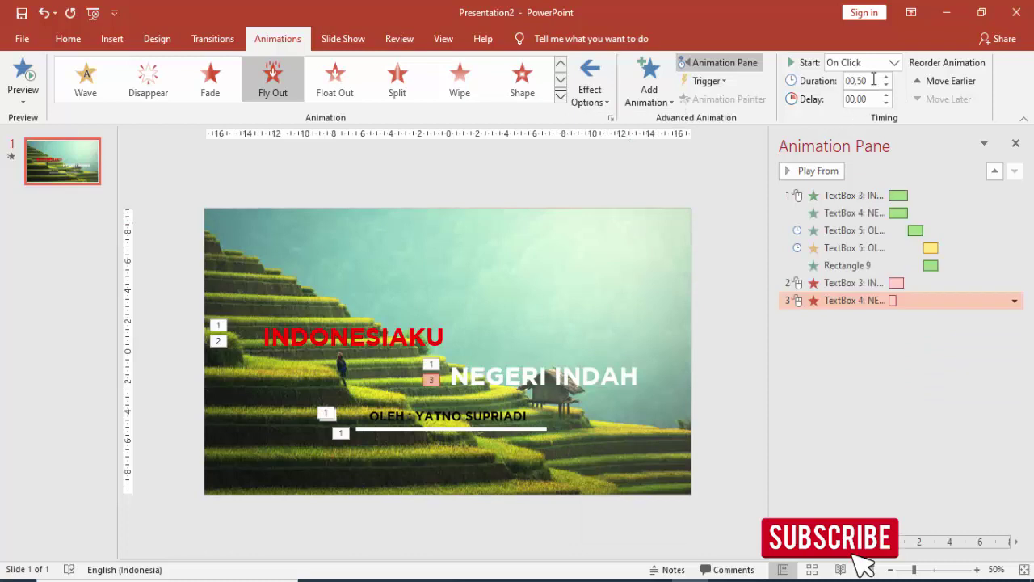
- Start NEGERI INDAH's exit With Previous and give it a 1-second smooth start
left_click(893, 63)
left_click(857, 96)
type("01")
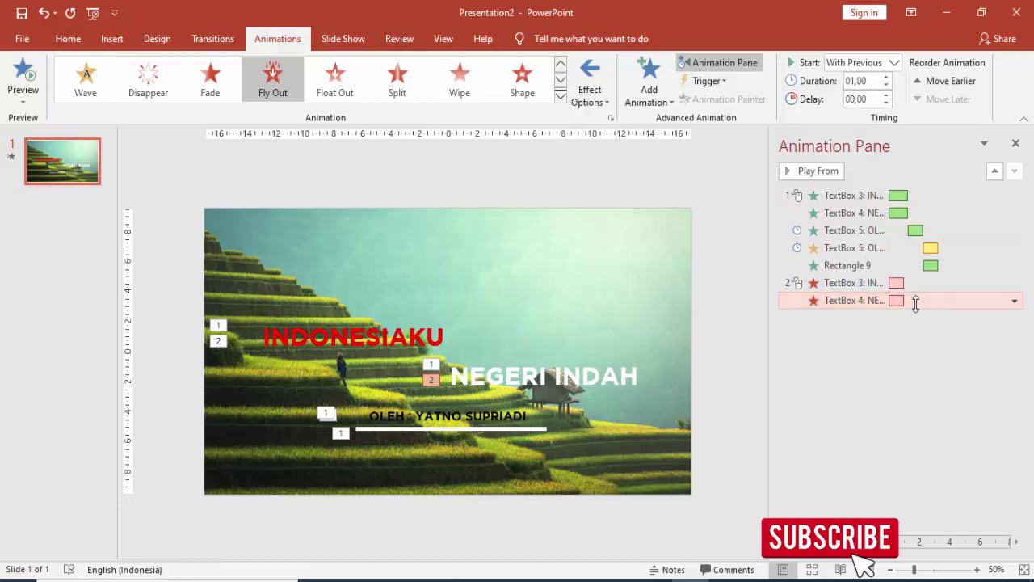
double_click(913, 300)
left_click_drag(476, 250, 521, 250)
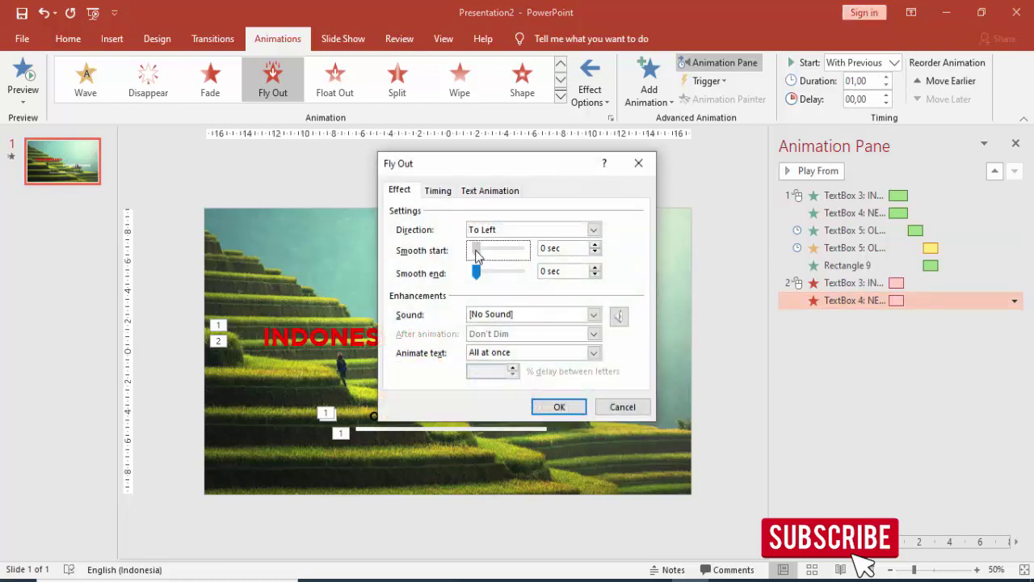
left_click(559, 406)
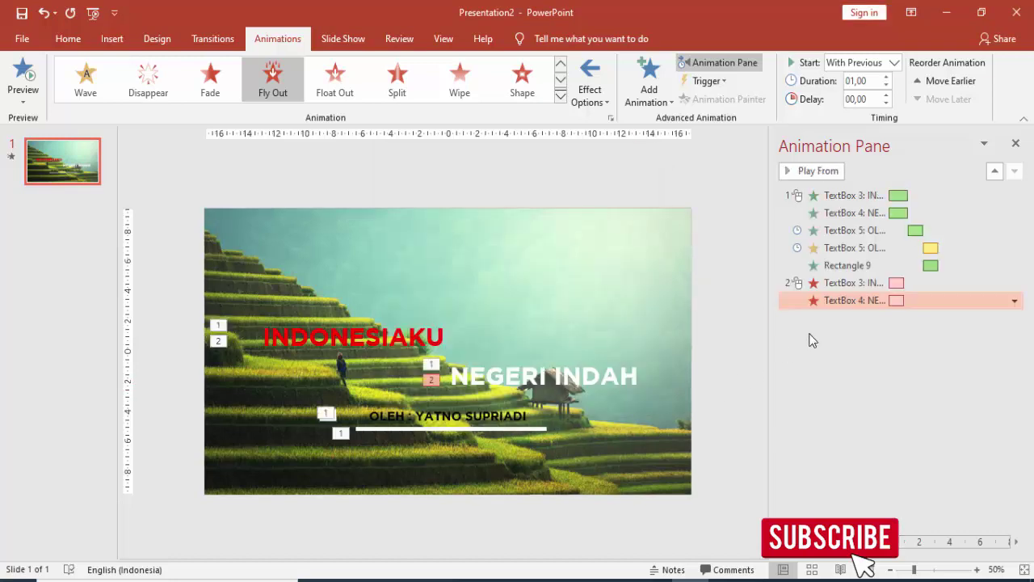
- Add another Grow/Shrink emphasis to the byline
left_click(524, 416)
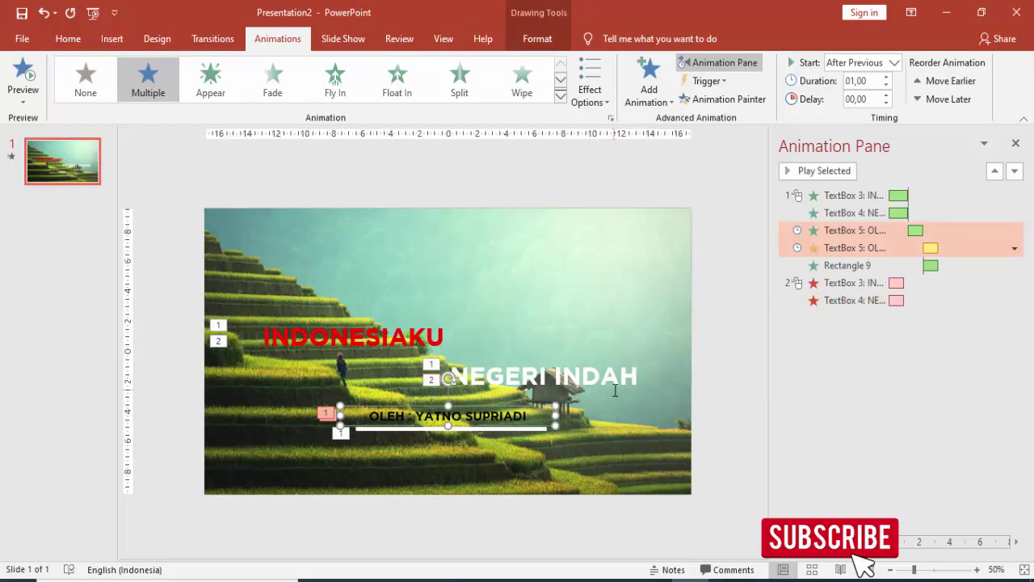
left_click(648, 97)
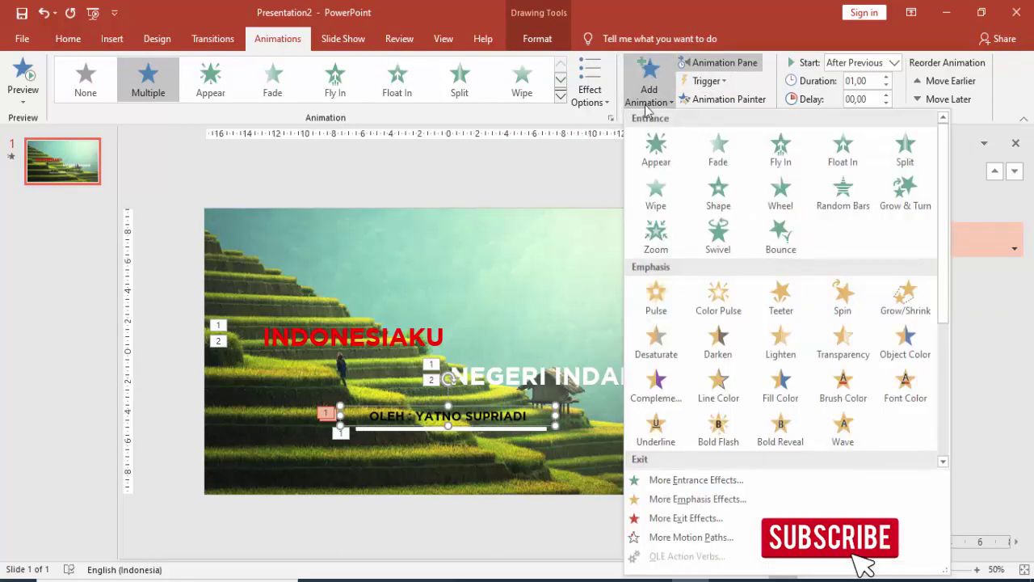
scroll(780, 347, "down", 3)
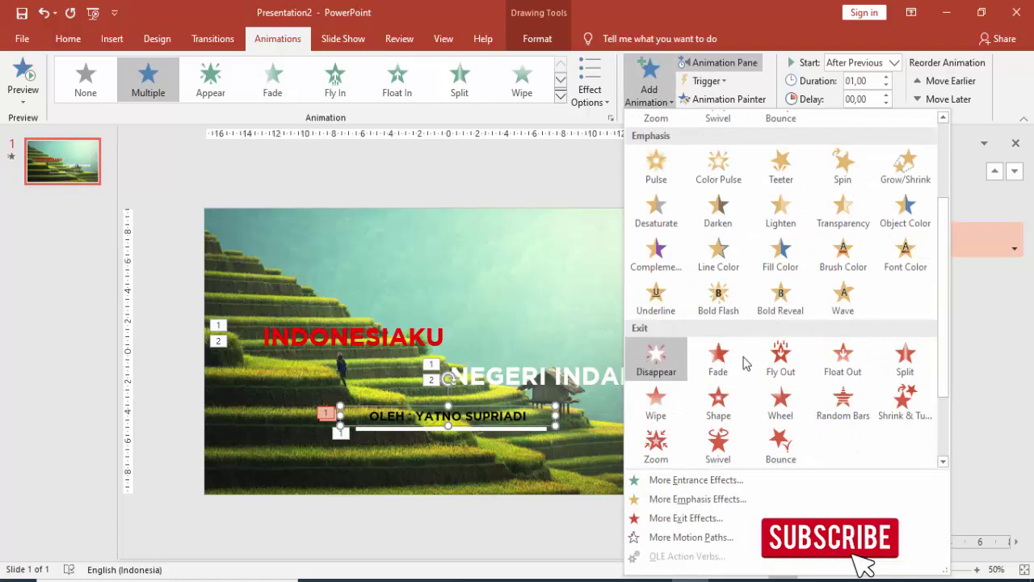
scroll(832, 360, "down", 3)
scroll(826, 354, "up", 3)
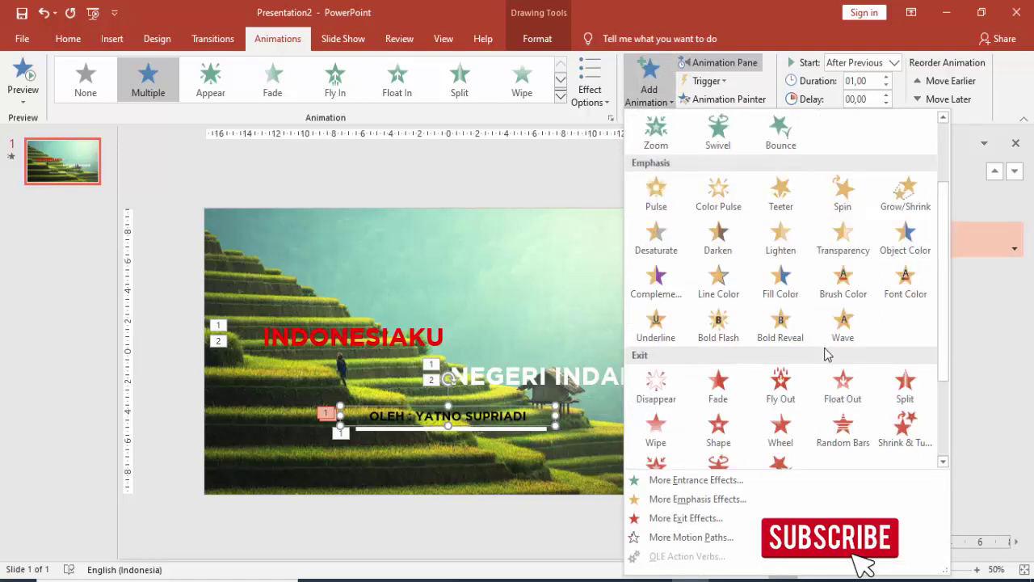
left_click(900, 202)
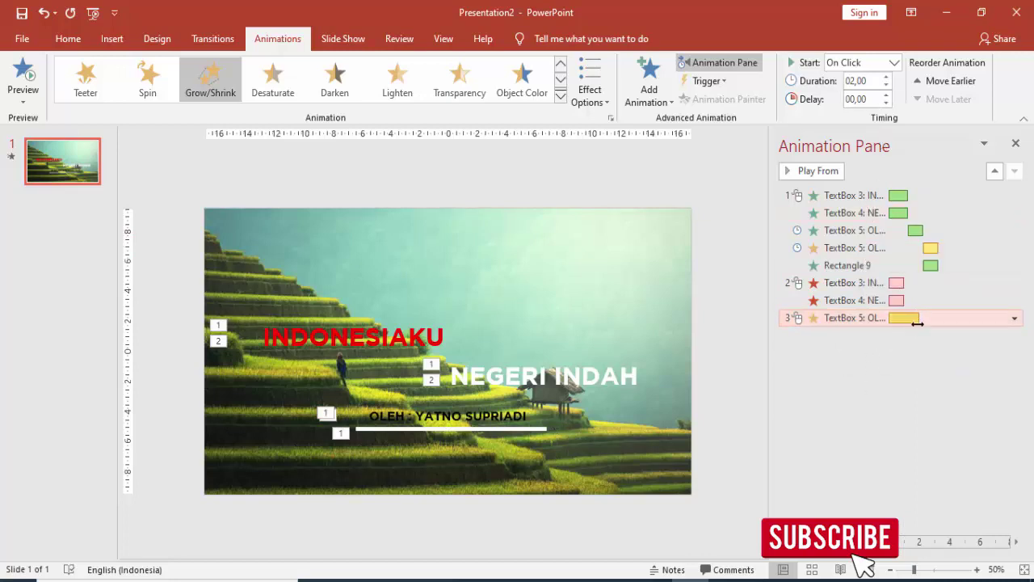
- Set this Grow/Shrink to a 90% custom size with a 2-second smooth start, then preview
double_click(914, 321)
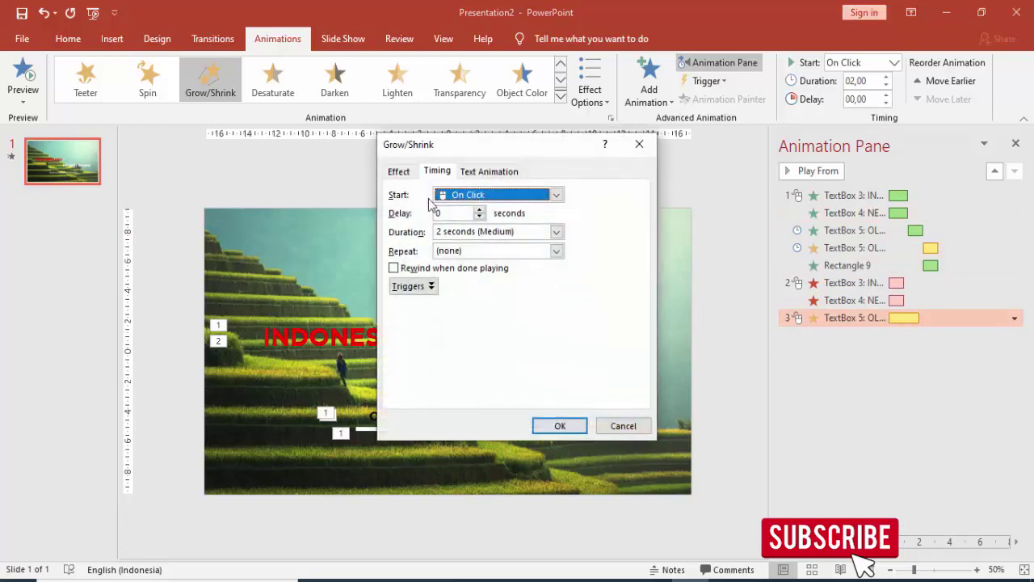
left_click(407, 178)
left_click(489, 212)
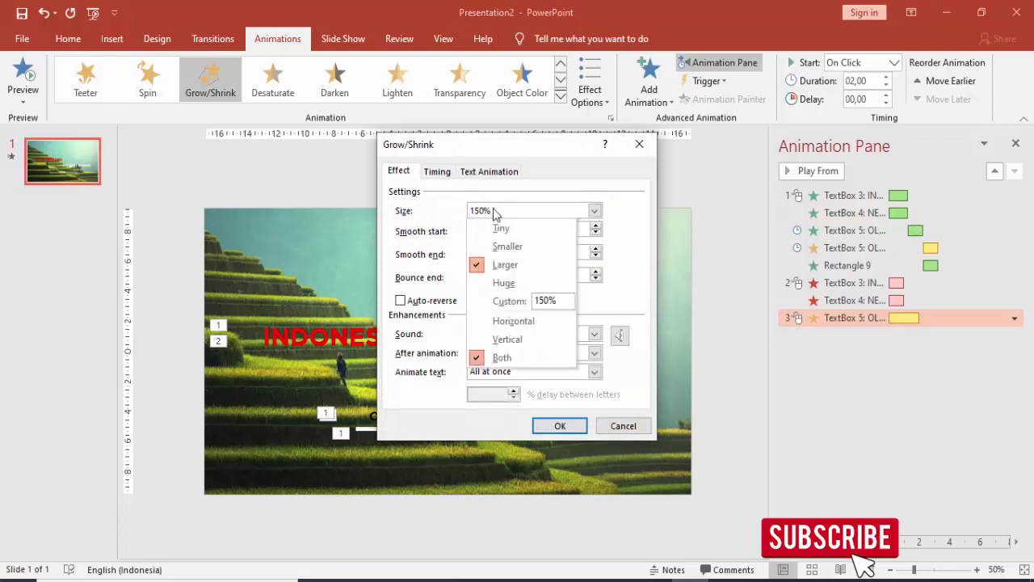
double_click(547, 298)
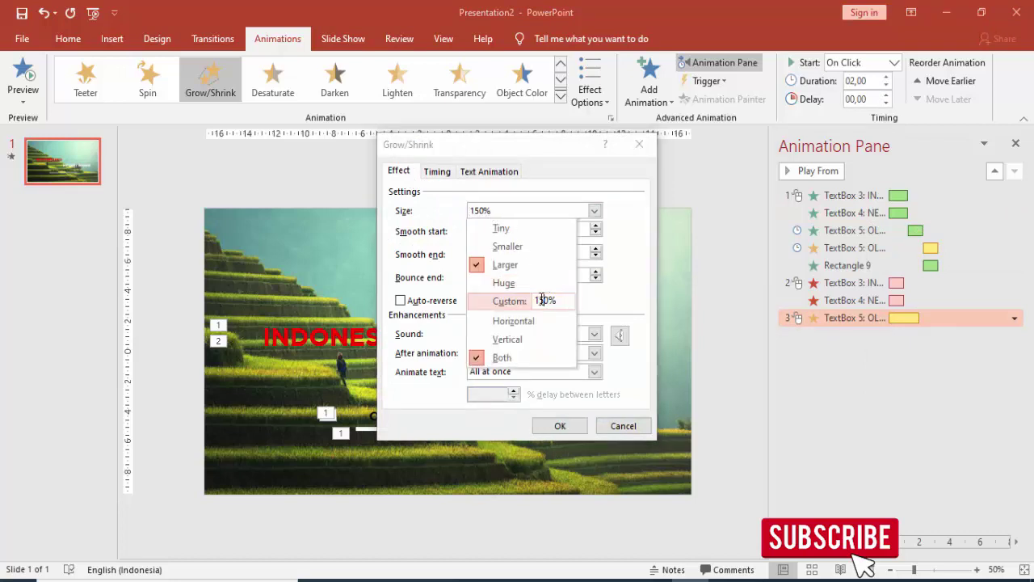
type("90")
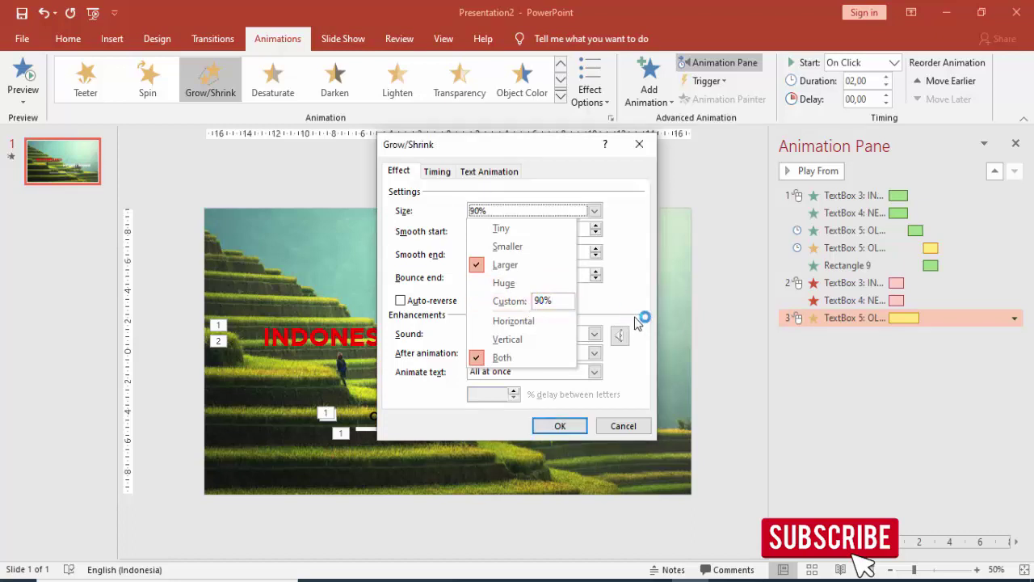
key("Return")
left_click_drag(479, 234, 522, 232)
left_click(560, 426)
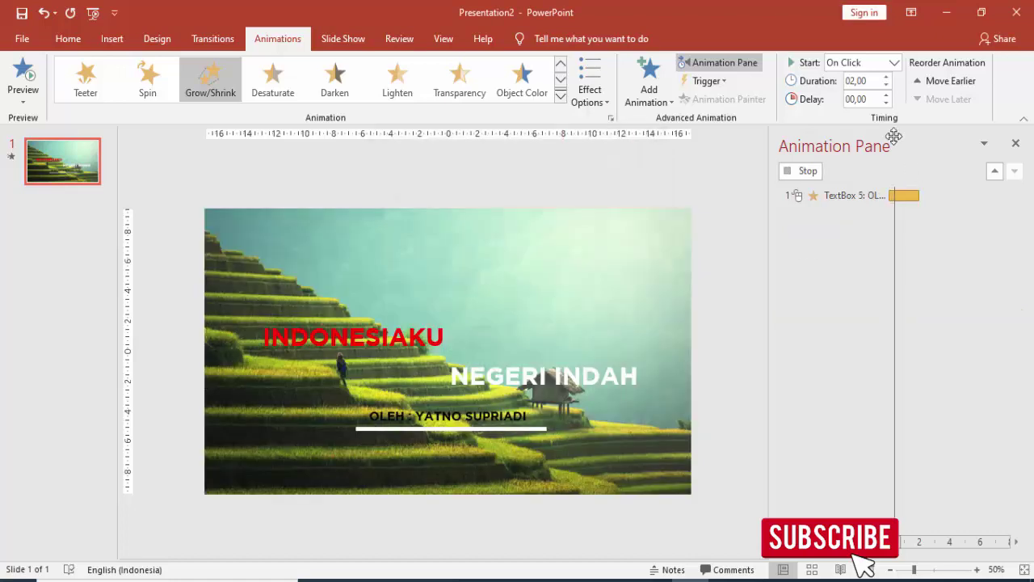
left_click(811, 171)
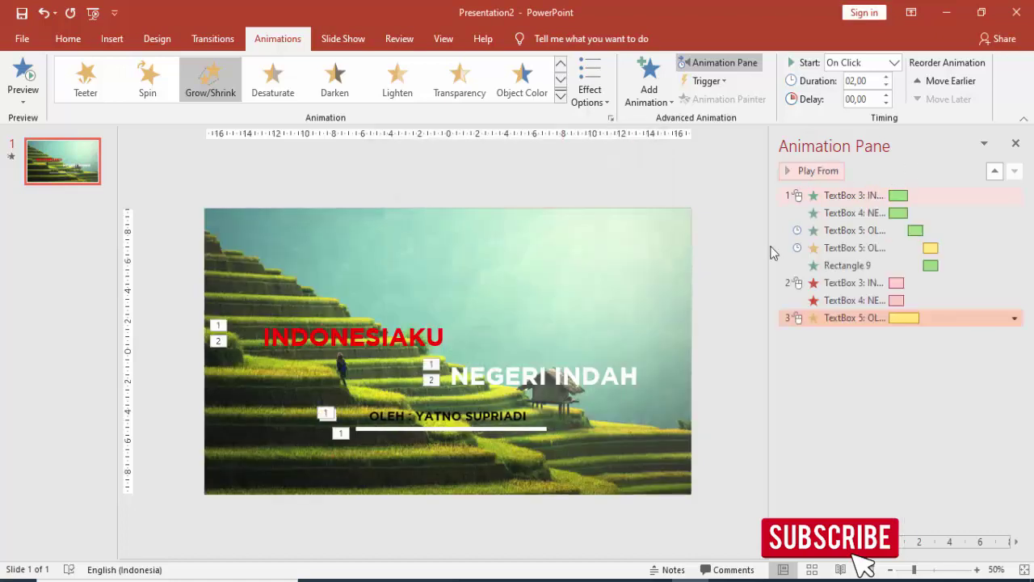
- Start the byline's last emphasis After Previous with a 01,00 duration
left_click(893, 64)
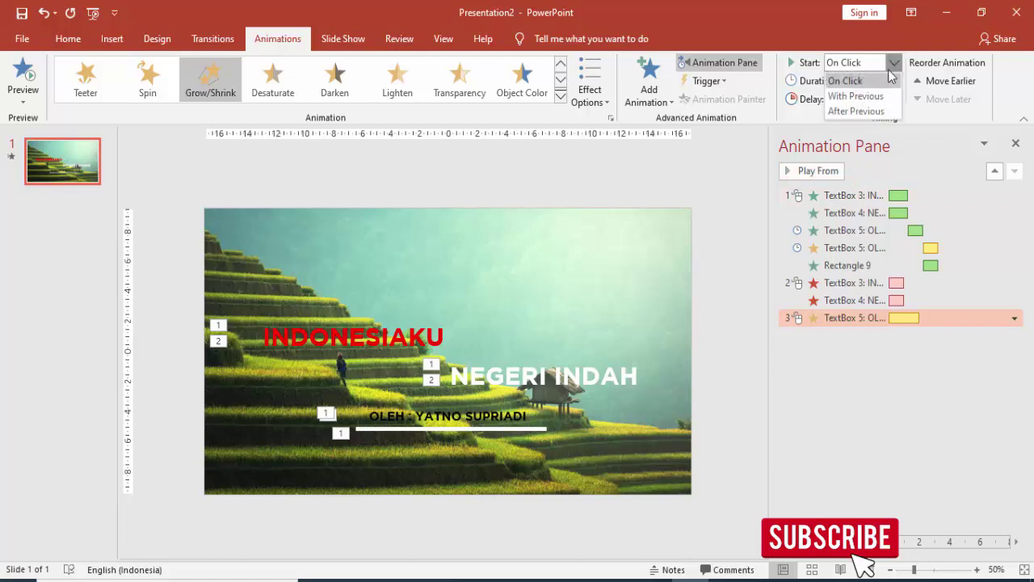
left_click(878, 111)
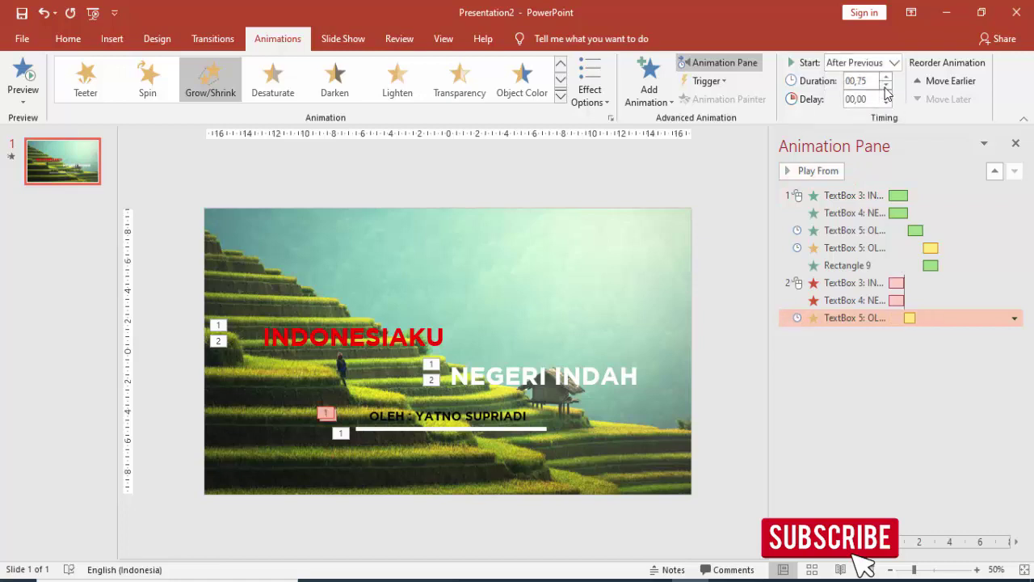
left_click(885, 85)
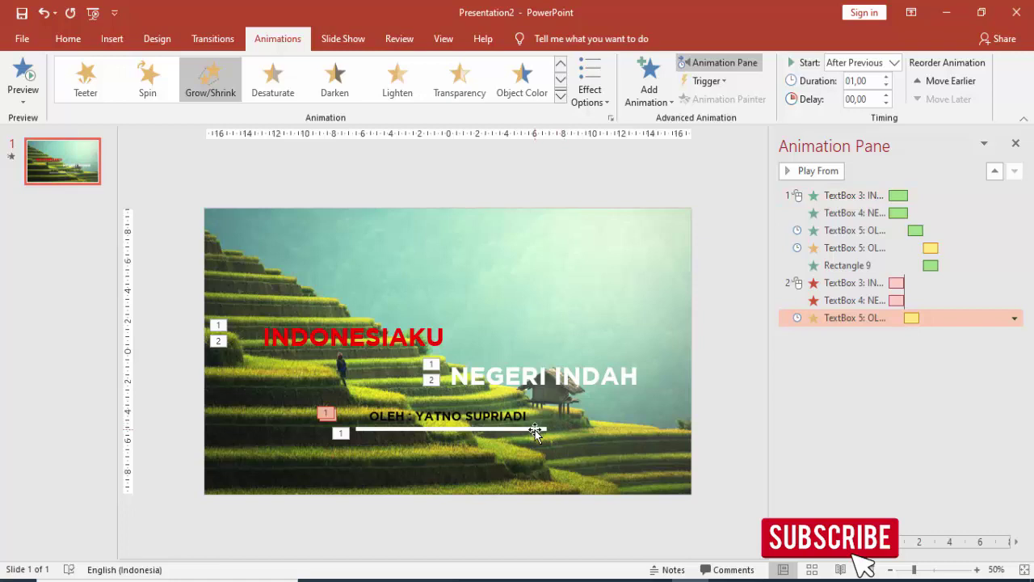
- Give the white line (Rectangle 9) a Split exit, starting With Previous and lasting 1 second
left_click(535, 430)
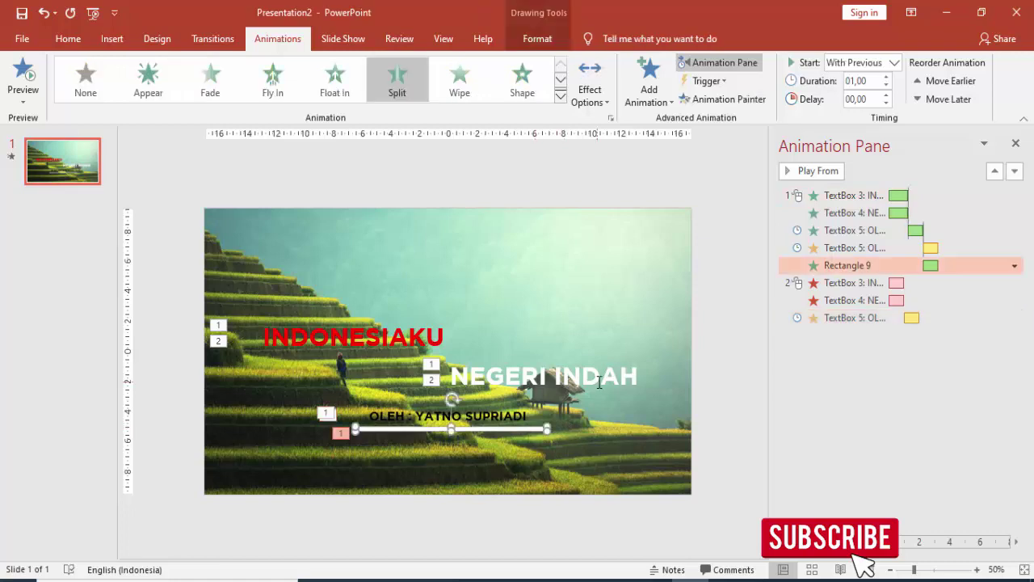
left_click(547, 411)
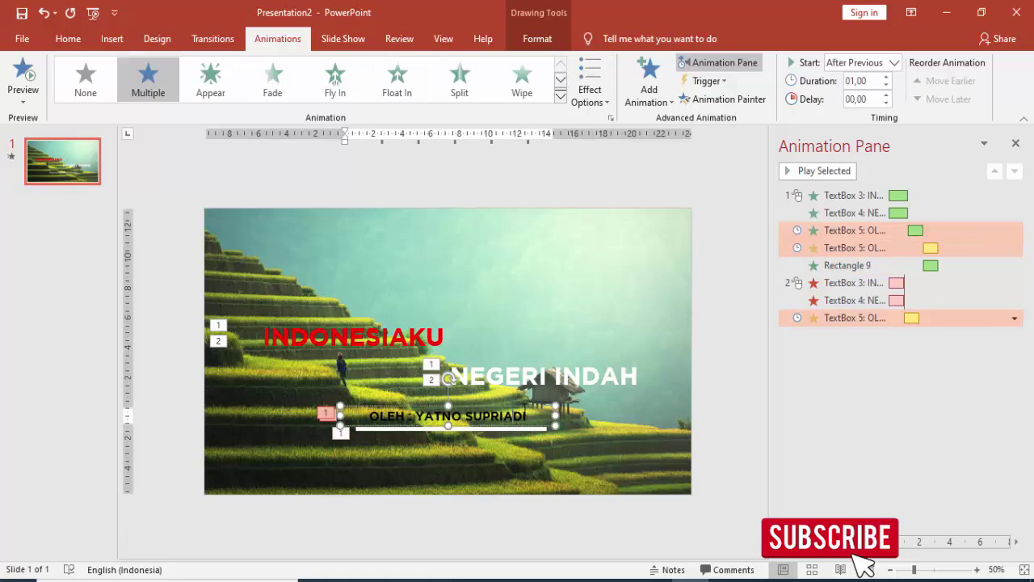
left_click(526, 432)
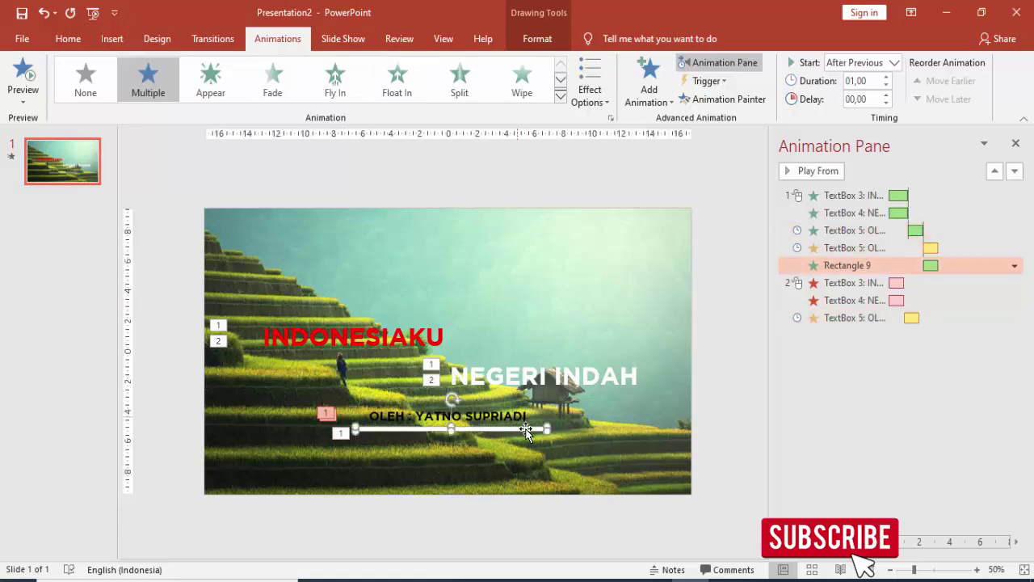
left_click(650, 89)
scroll(775, 299, "down", 3)
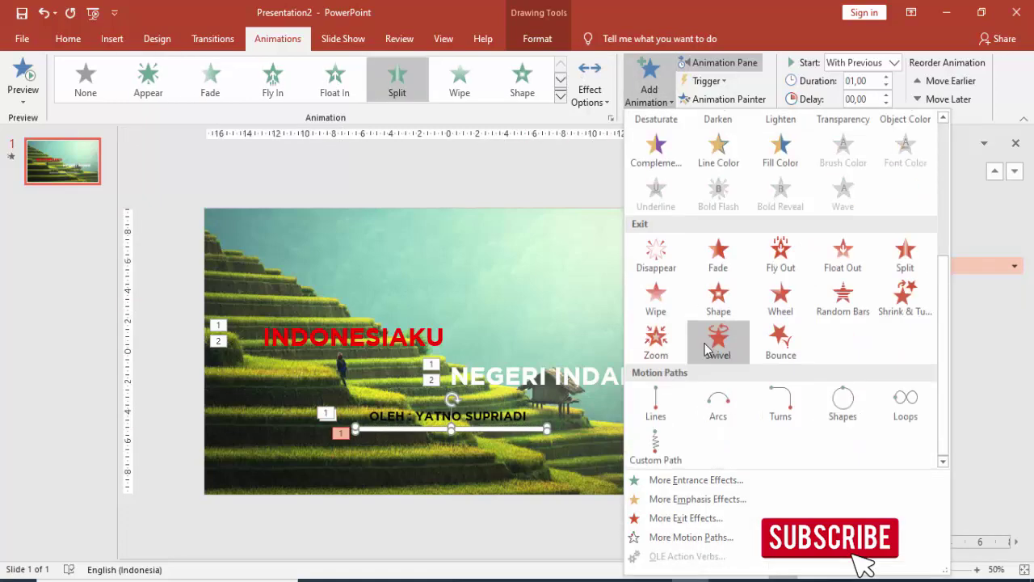
left_click(903, 252)
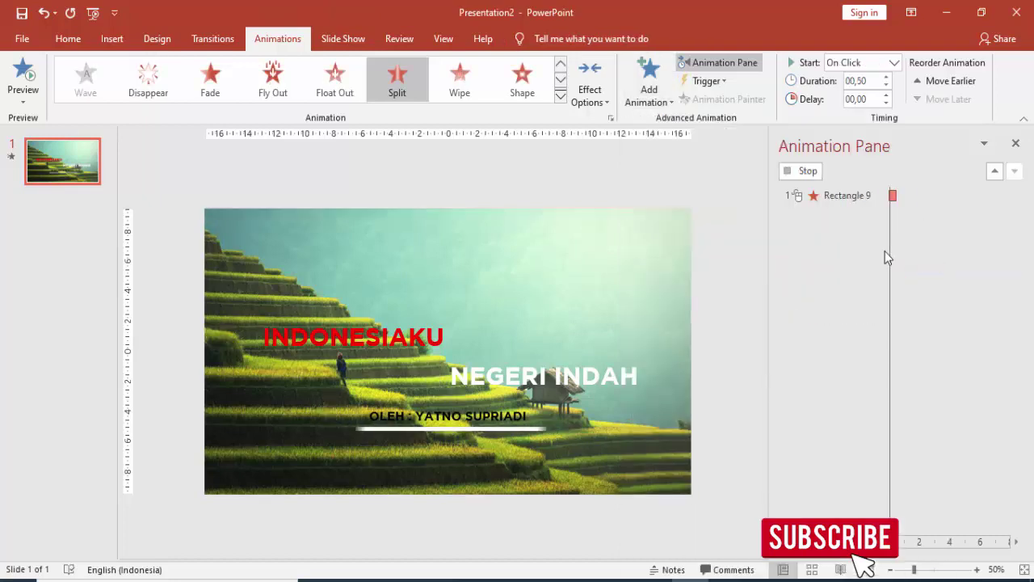
left_click(893, 62)
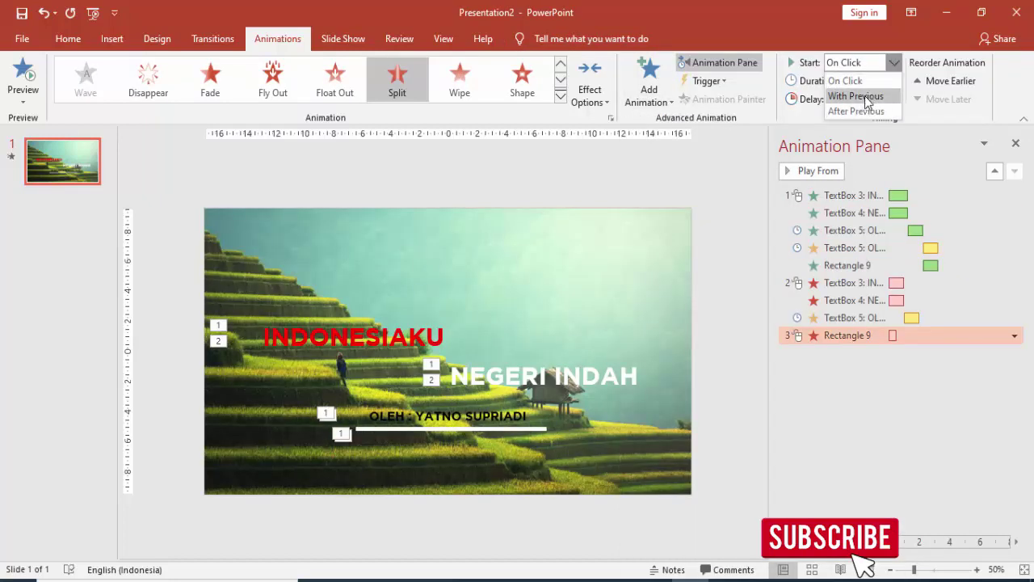
left_click(857, 97)
left_click(886, 76)
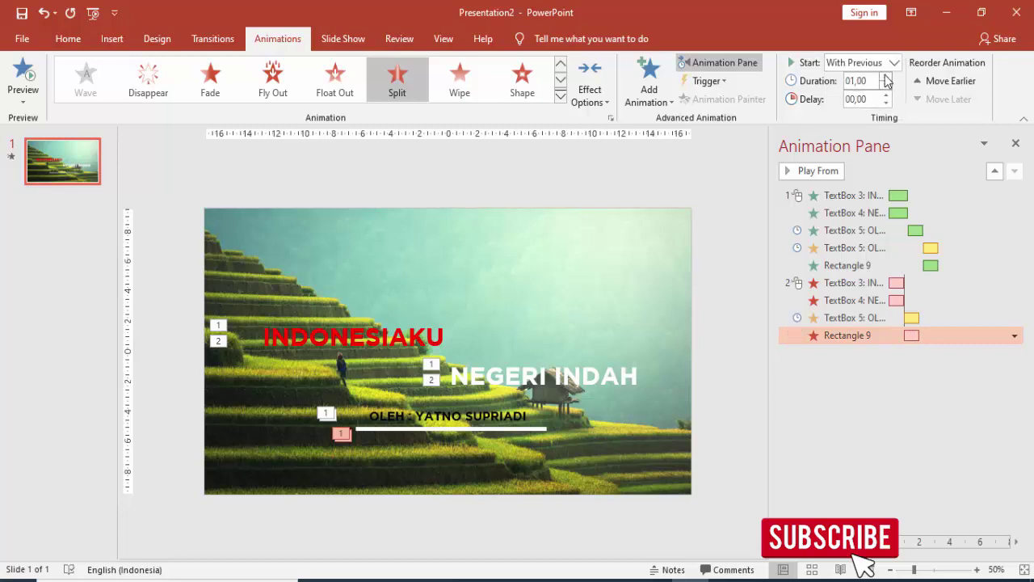
left_click(508, 408)
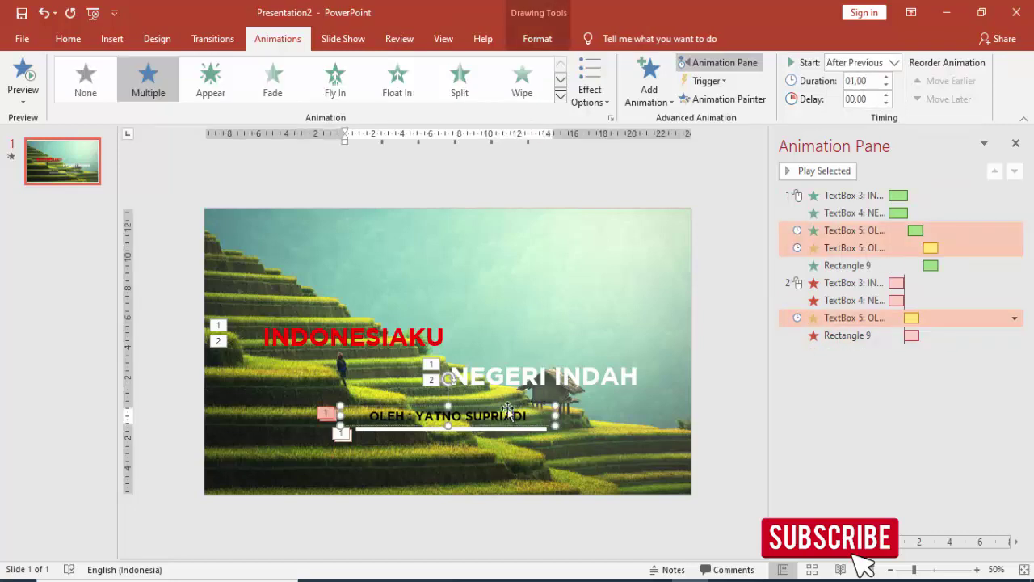
- Add a Fly Out exit to the byline, starting After Previous with a 1-second duration
left_click(656, 74)
scroll(715, 300, "down", 3)
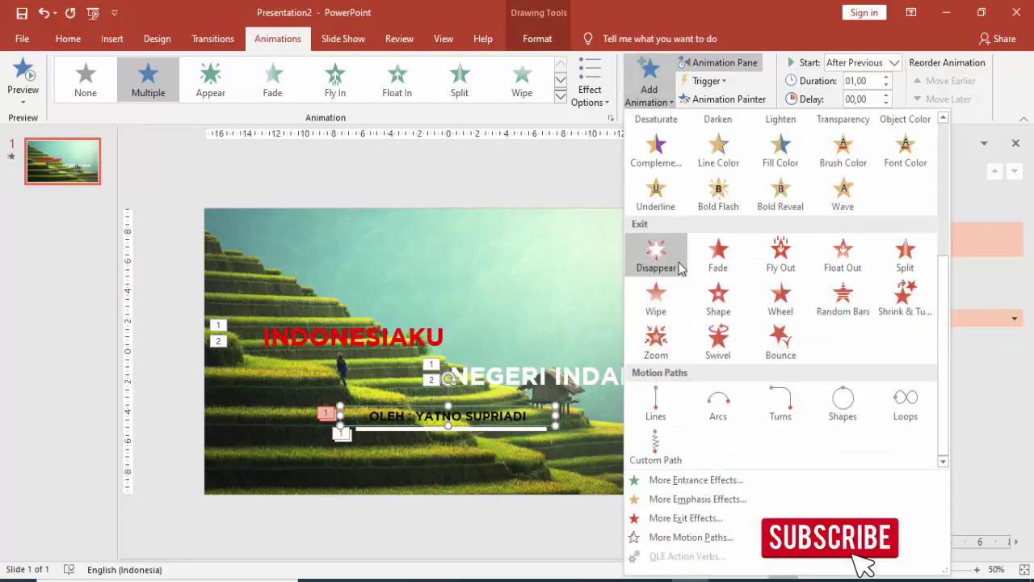
left_click(785, 253)
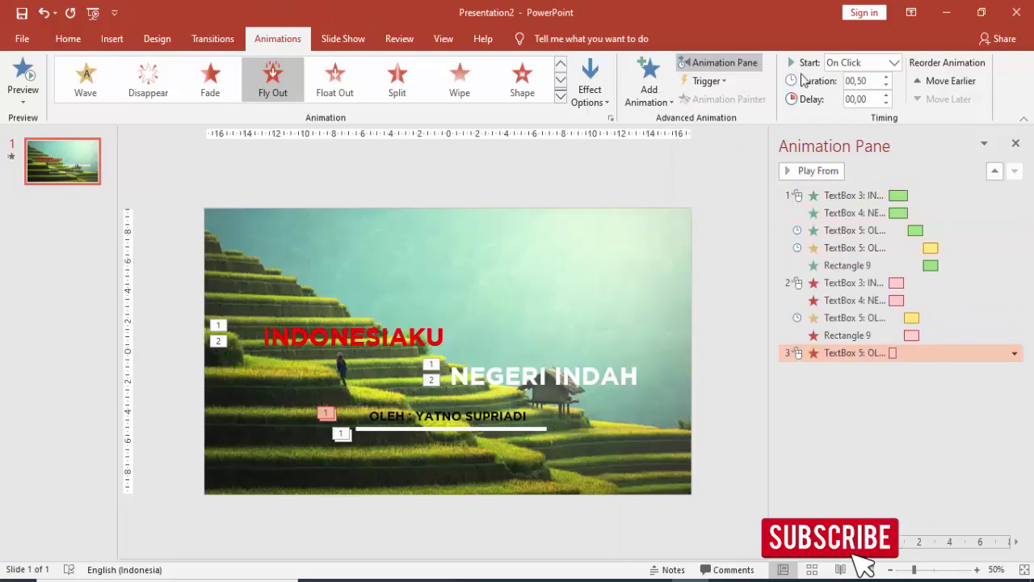
left_click(855, 65)
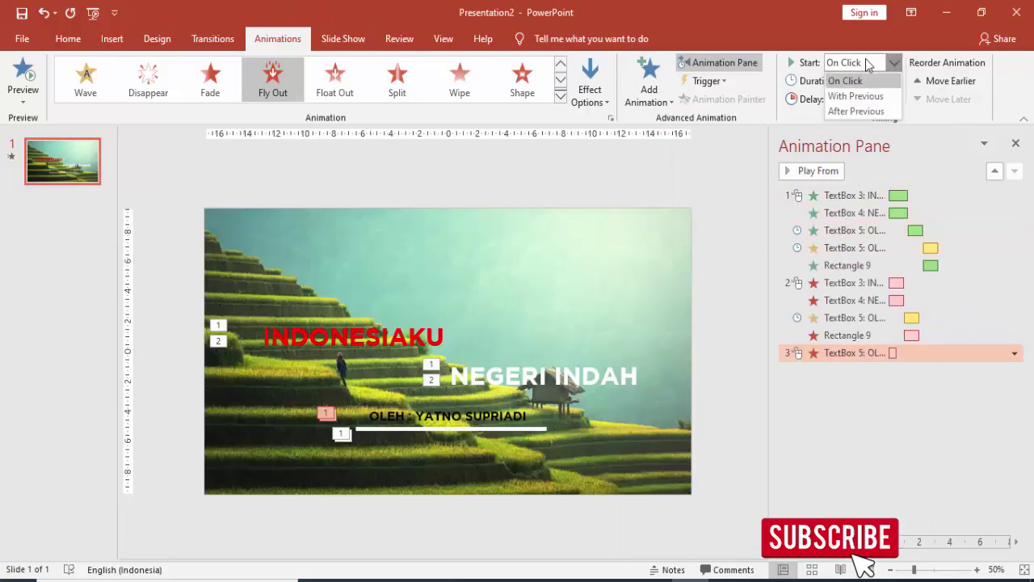
left_click(859, 112)
left_click(887, 78)
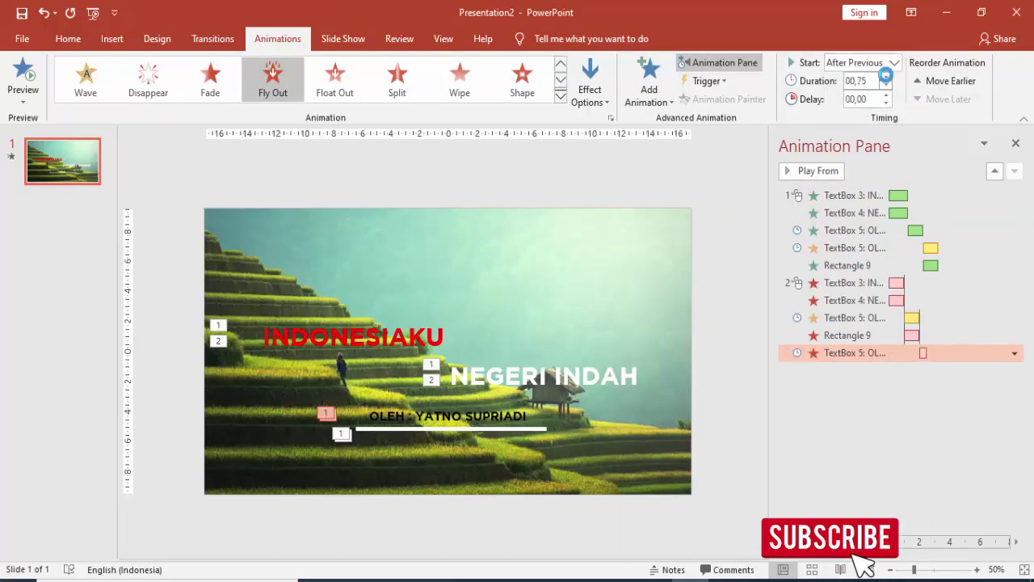
left_click(887, 78)
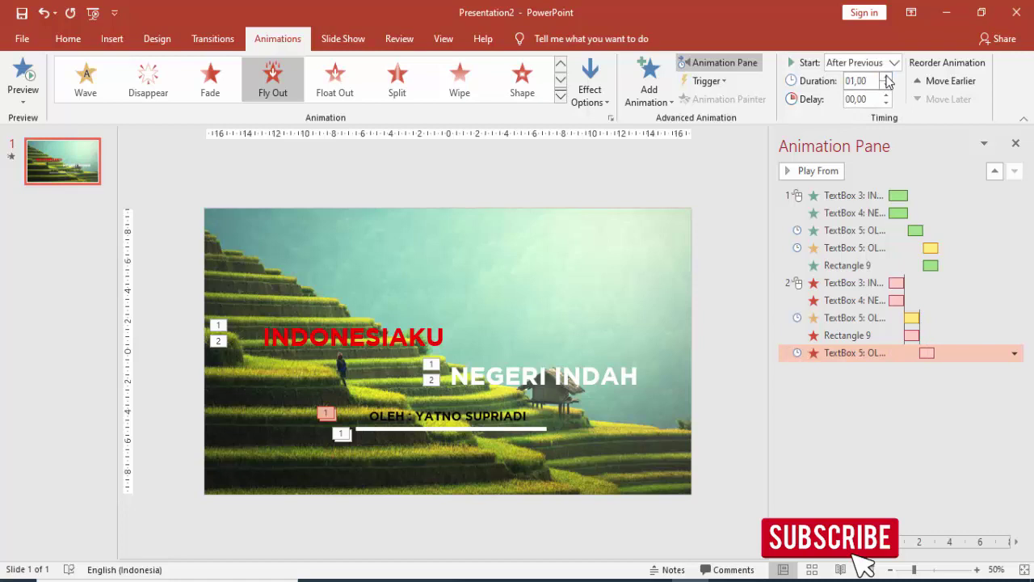
- Increase the smooth start of the byline's Fly Out exit in its effect options
double_click(927, 353)
left_click(399, 190)
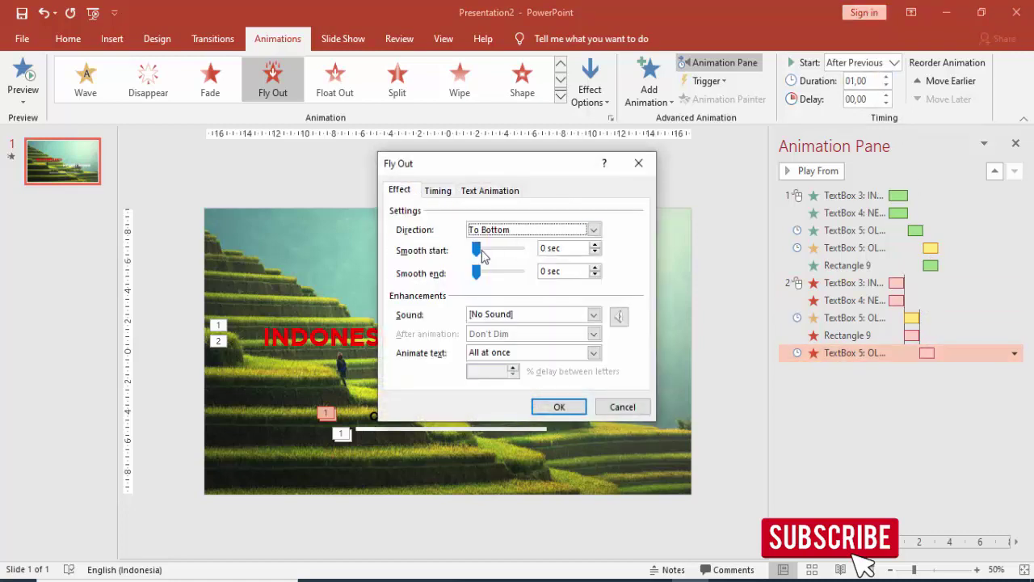
left_click(512, 257)
left_click_drag(512, 257, 536, 250)
left_click(559, 406)
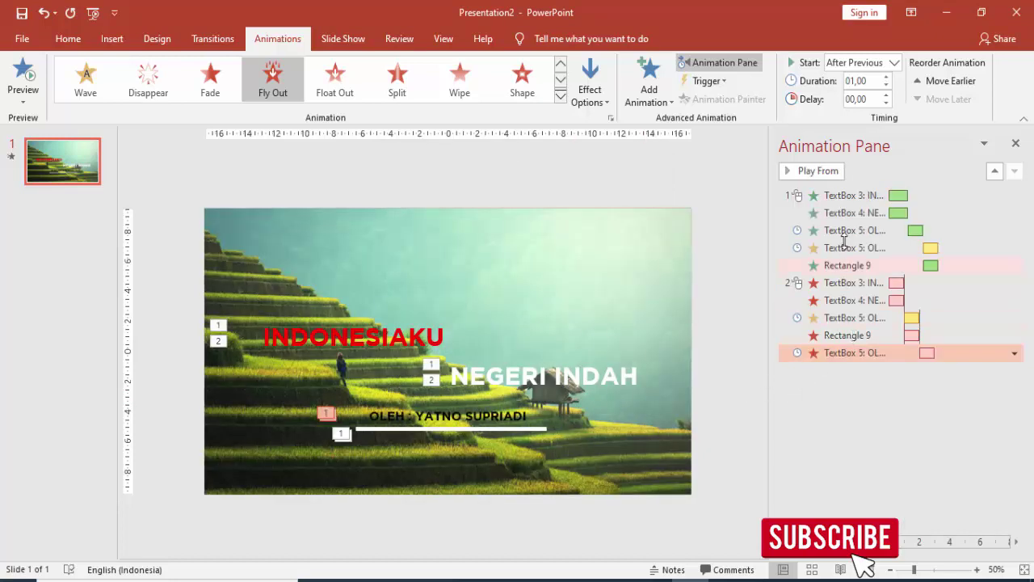
left_click(868, 569)
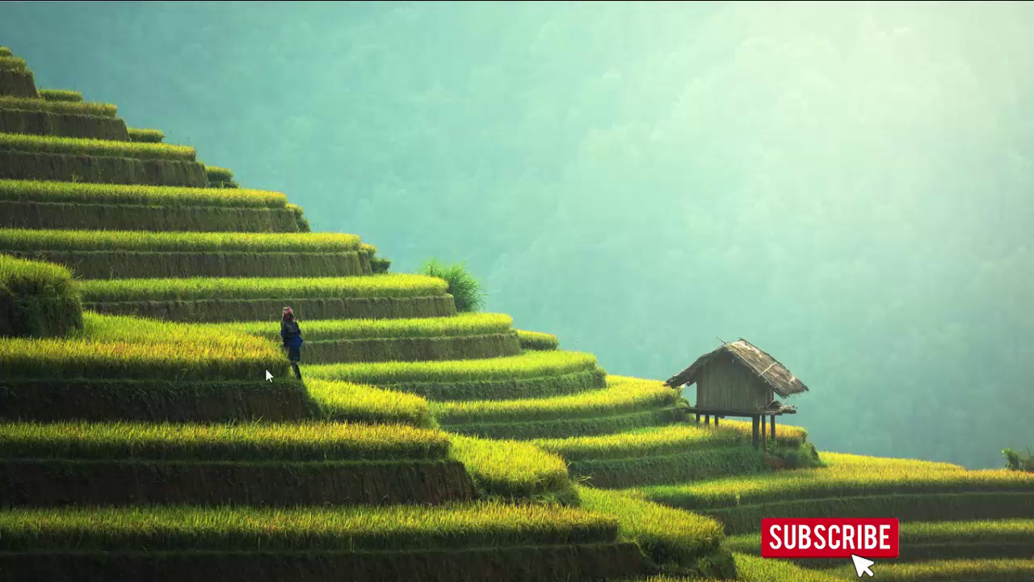
key("Escape")
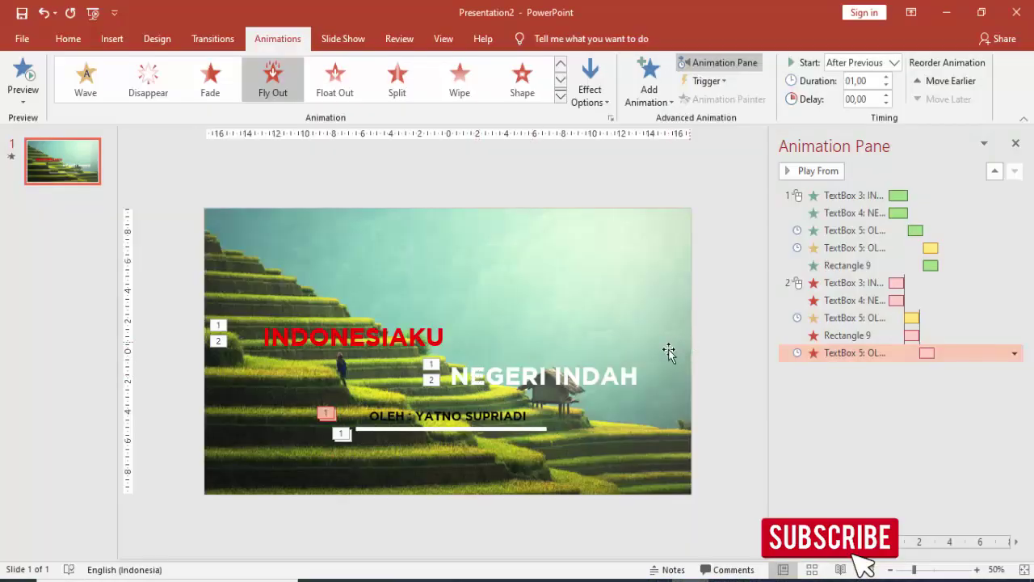
- Deselect the NEGERI INDAH text box, close the Animation Pane, and return to the Home tab
left_click(572, 373)
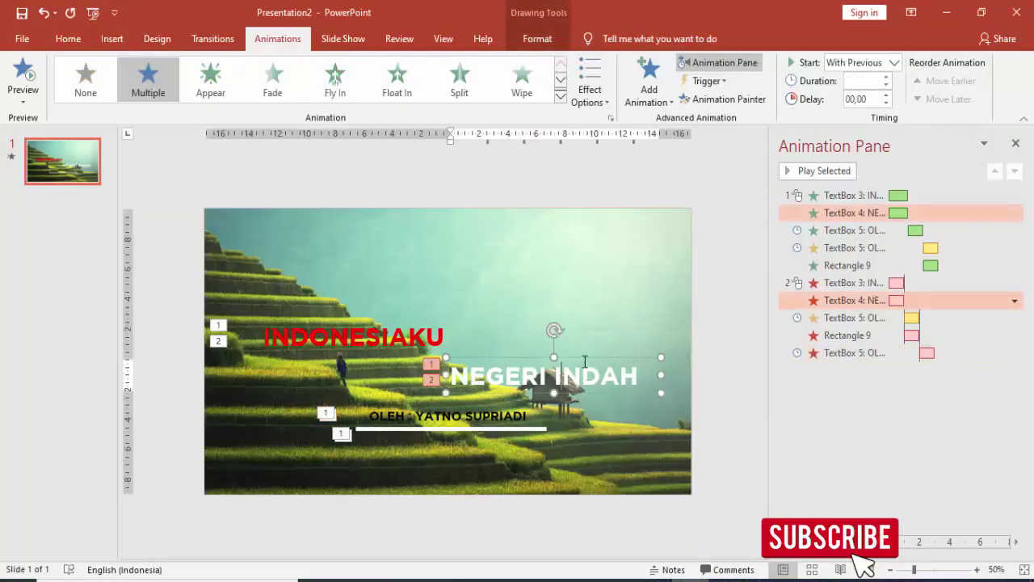
left_click(712, 341)
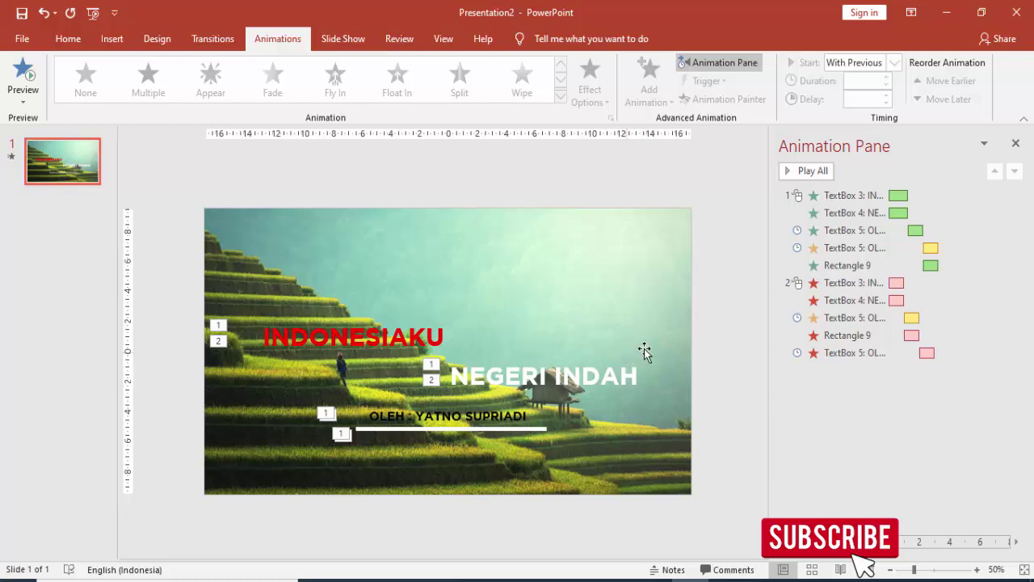
left_click(1016, 143)
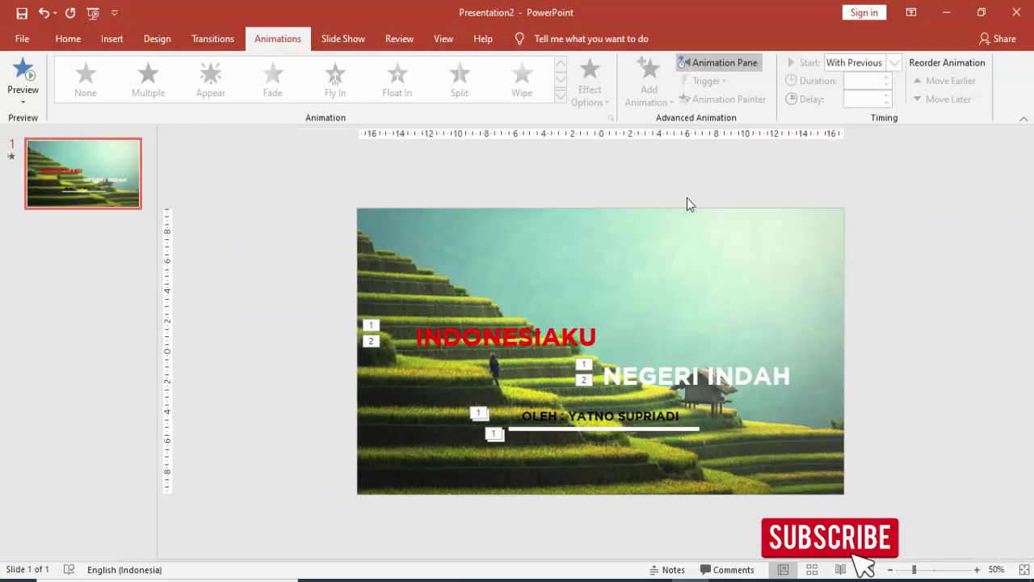
left_click(67, 38)
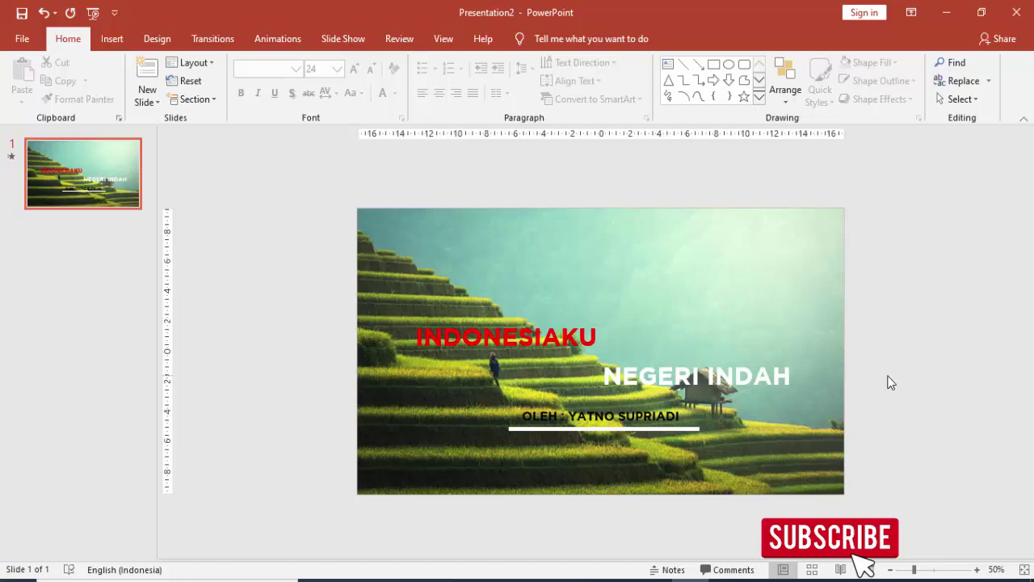
- Run the slide show with F5 to play the title slide's animations full-screen
key("F5")
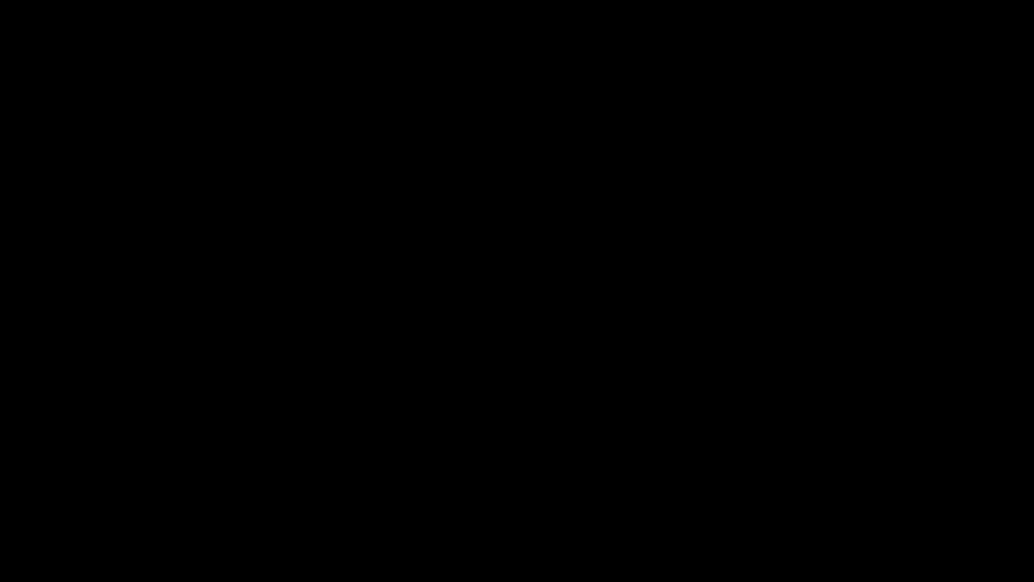